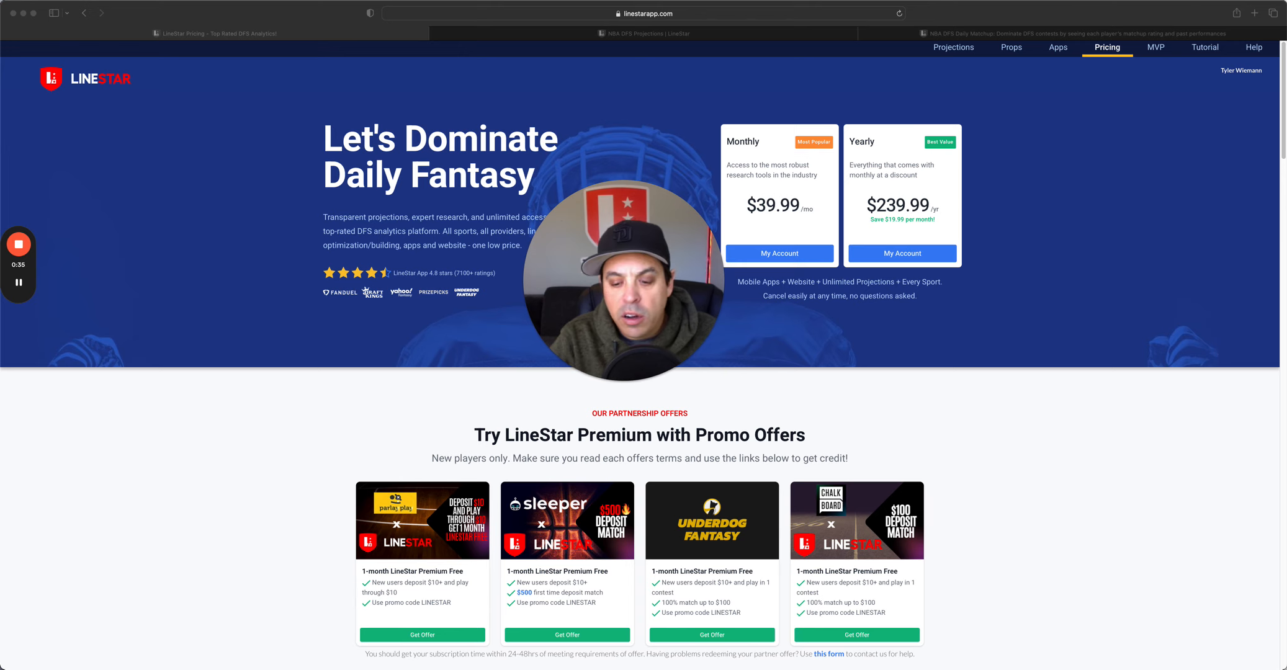
- Leave the pricing page for the Feb 13 NBA FanDuel projections table
drag(798, 654, 777, 654)
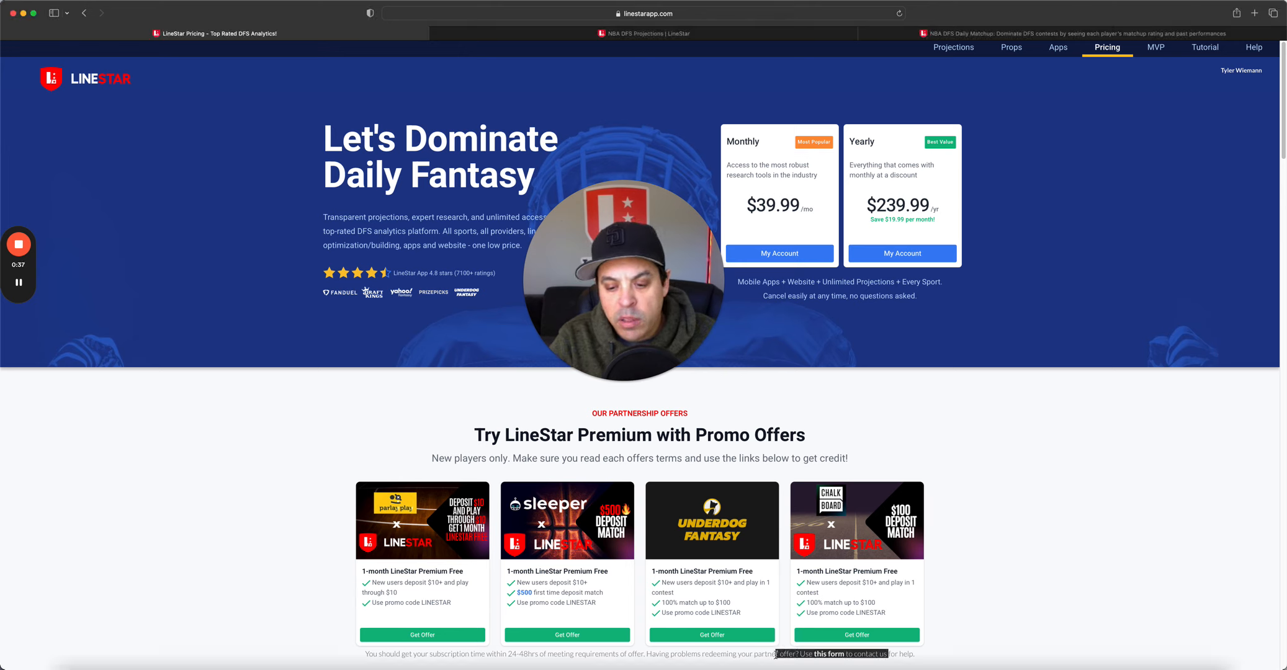
click(1016, 508)
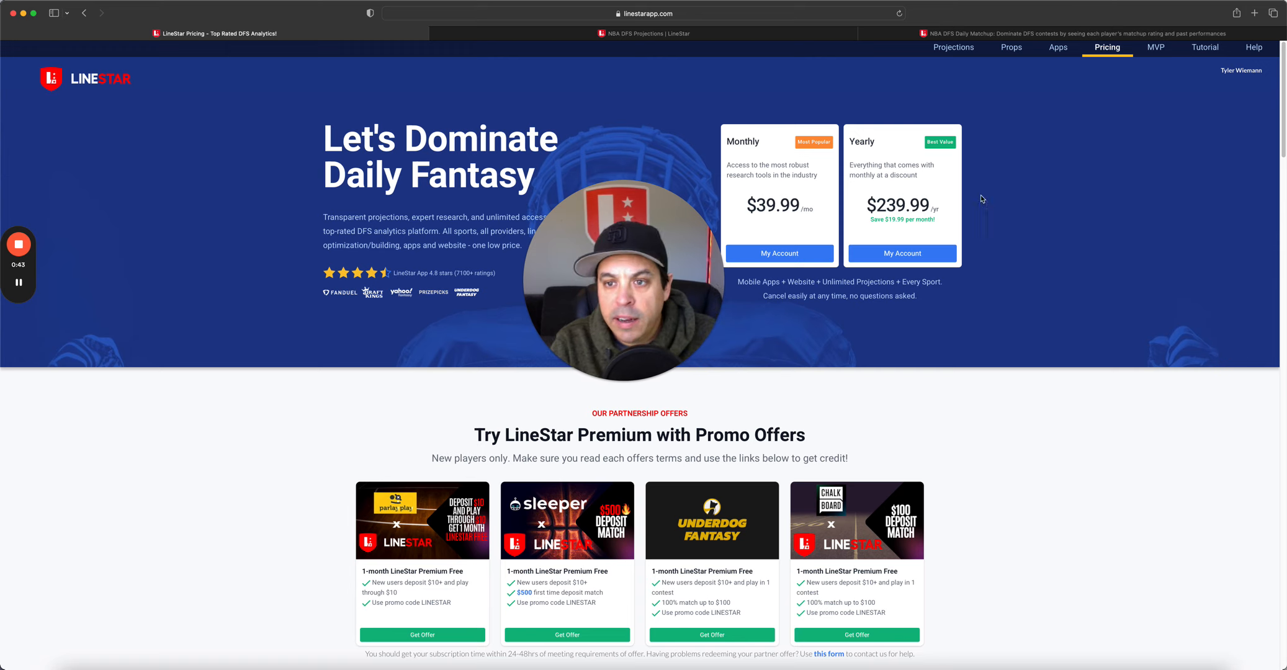
click(953, 47)
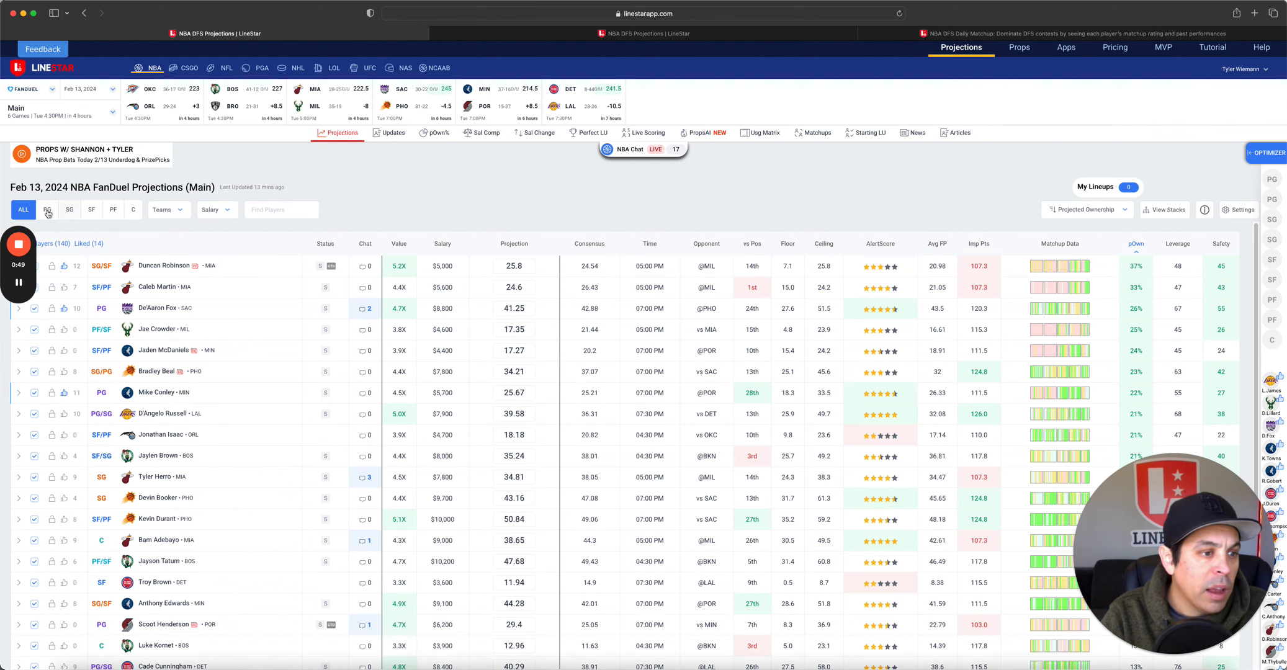
- Filter the projections to PG and bring up De'Aaron Fox's player card
click(44, 212)
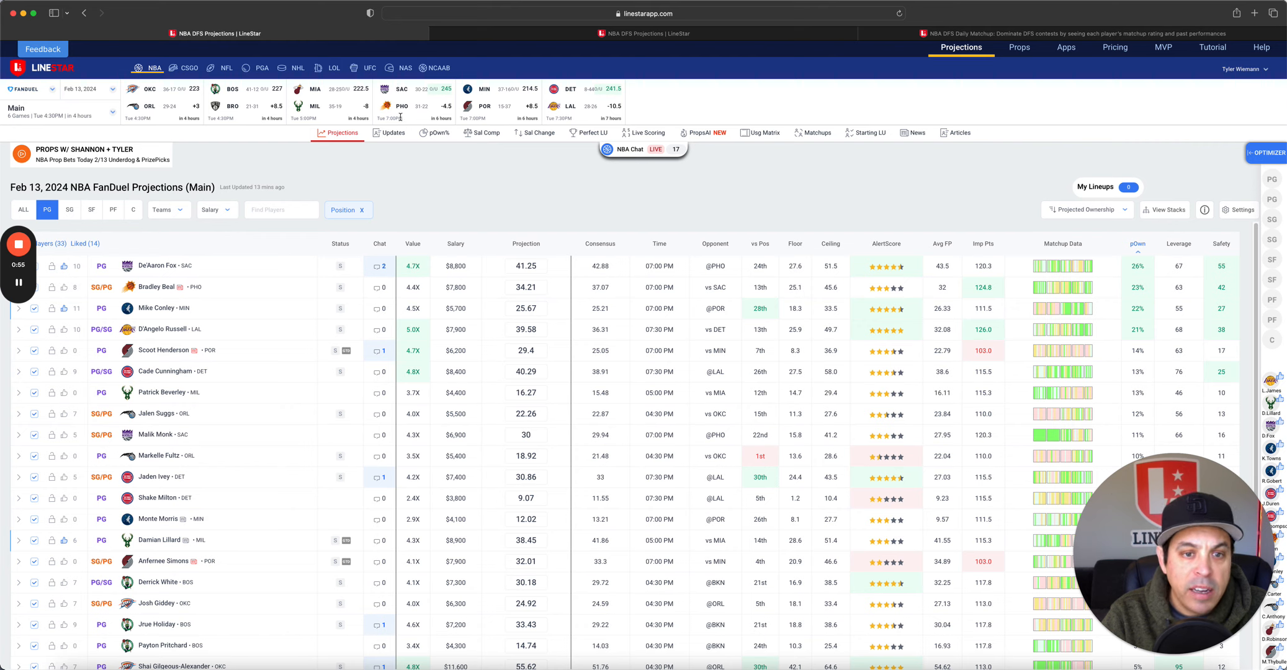
drag(383, 118, 409, 121)
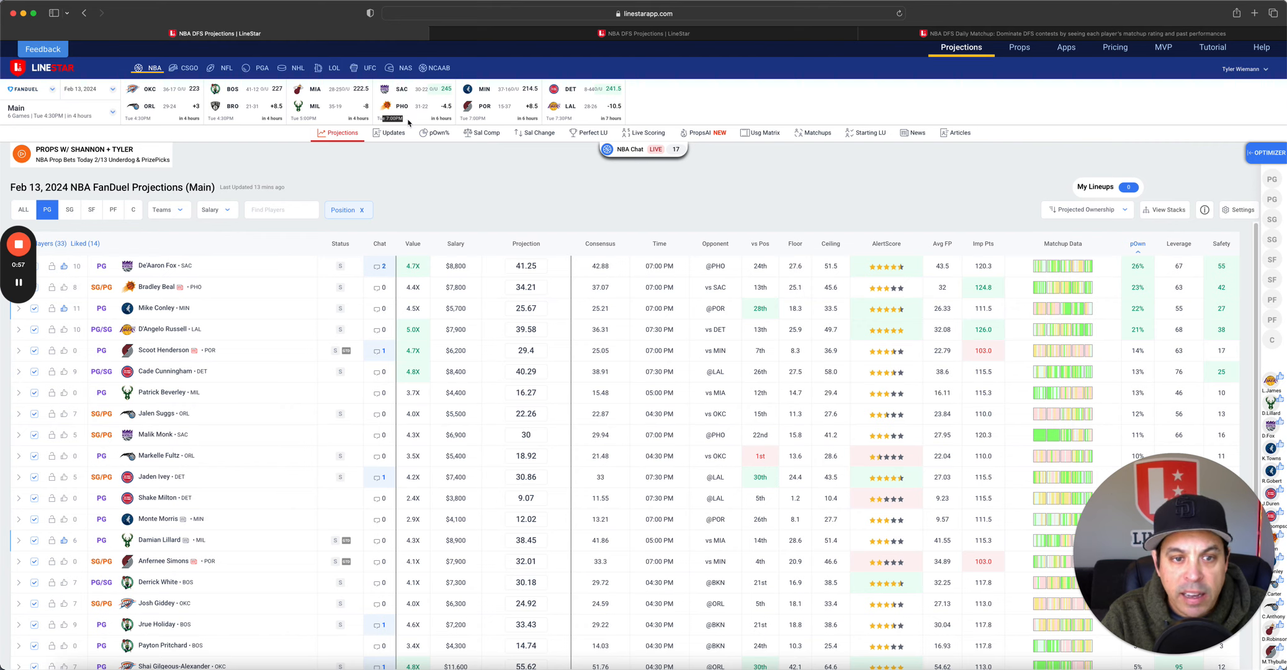
click(598, 121)
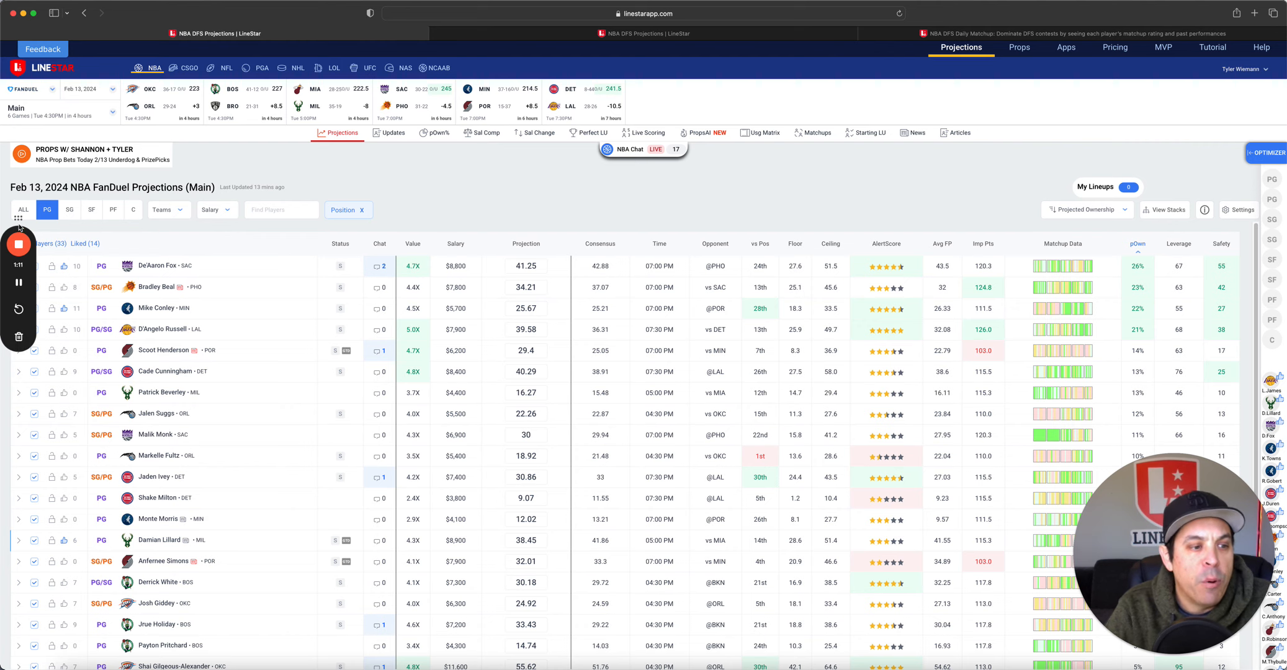
drag(18, 243, 12, 583)
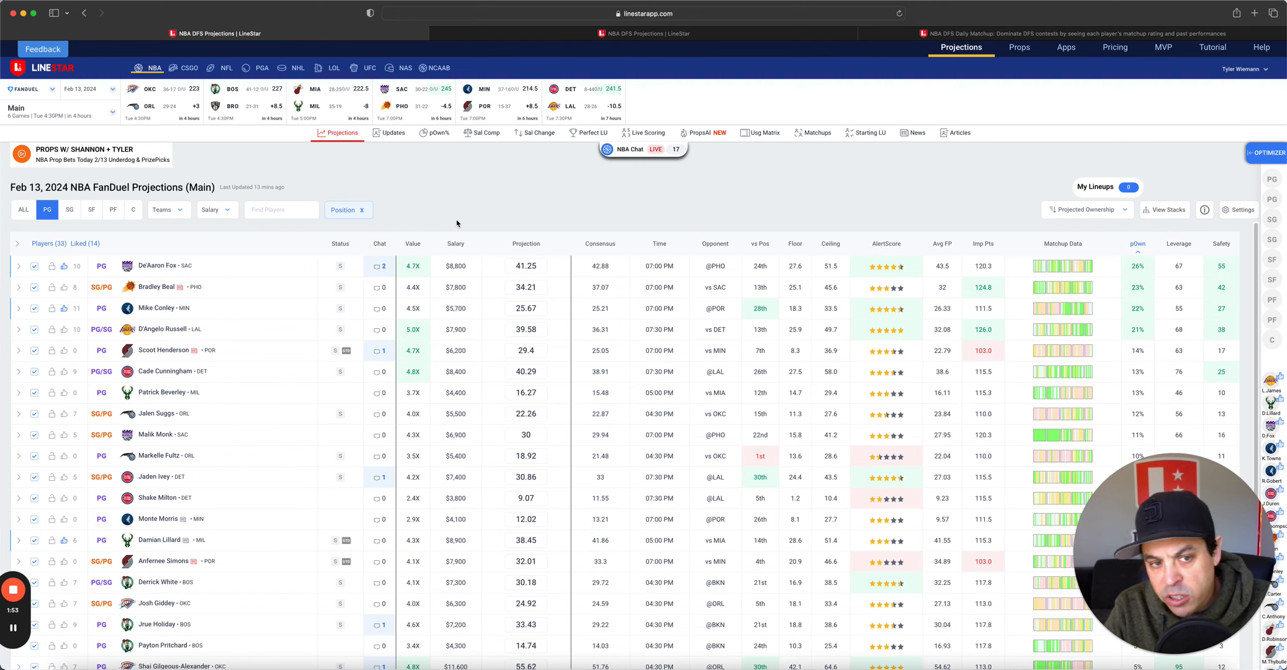
click(164, 267)
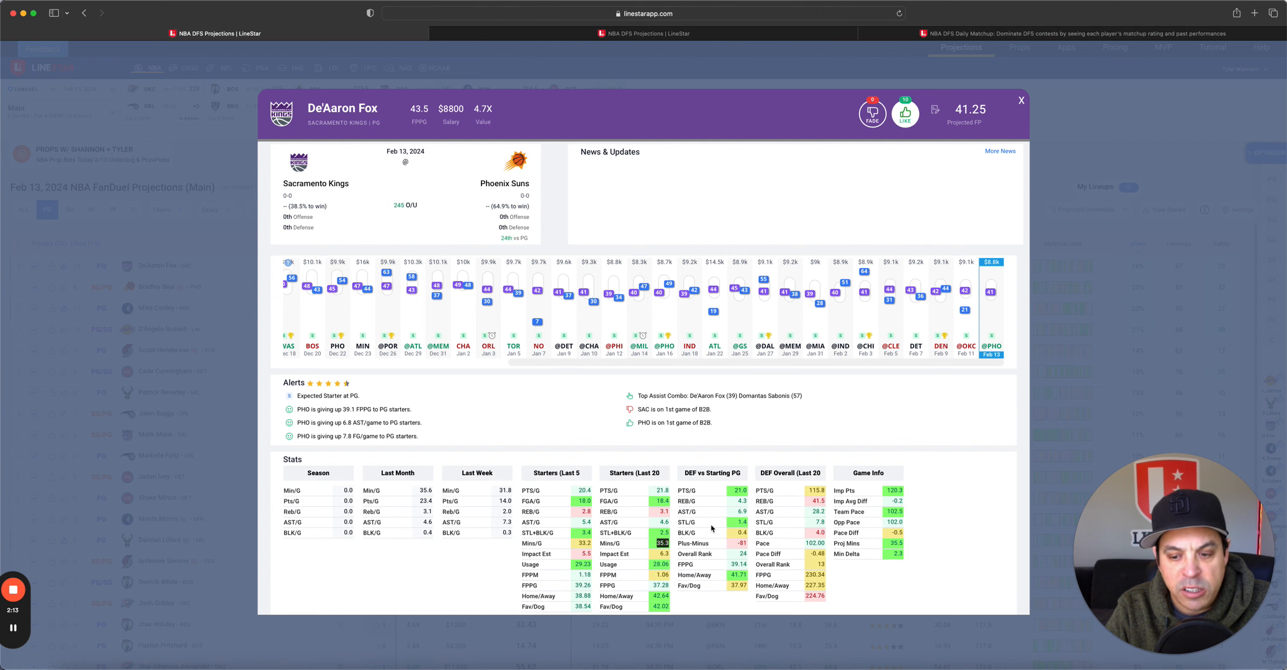
- Close De'Aaron Fox's card and bring up Bradley Beal's player card
click(1021, 102)
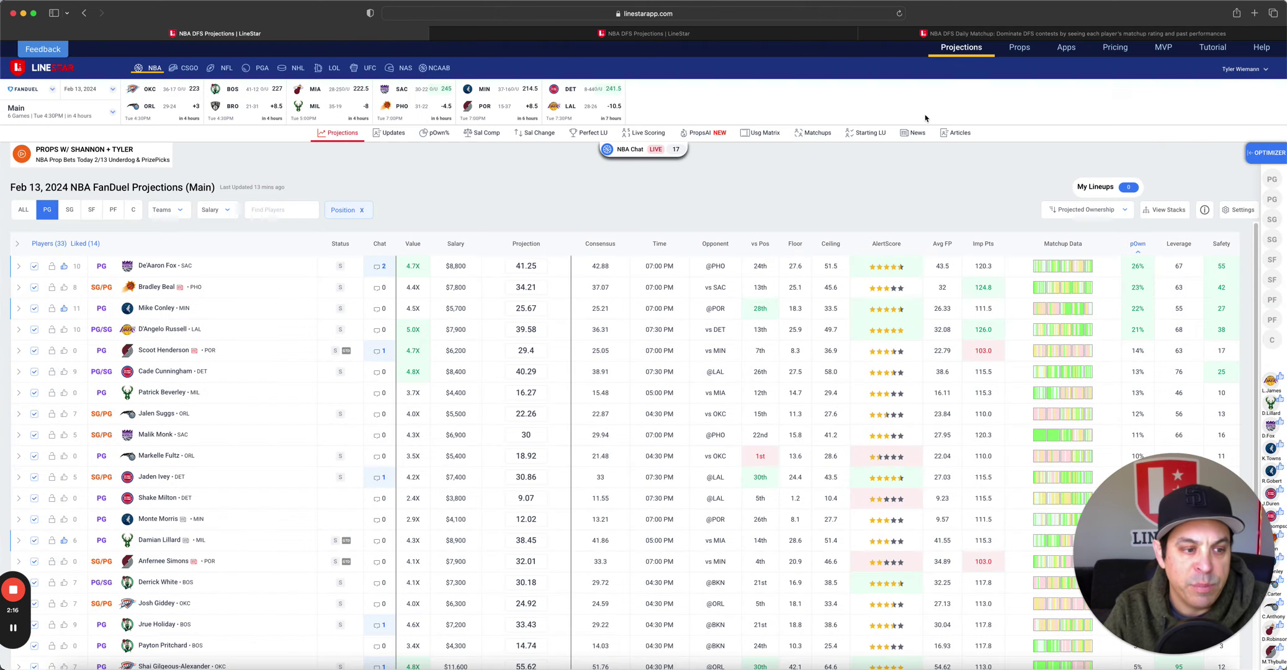
click(152, 291)
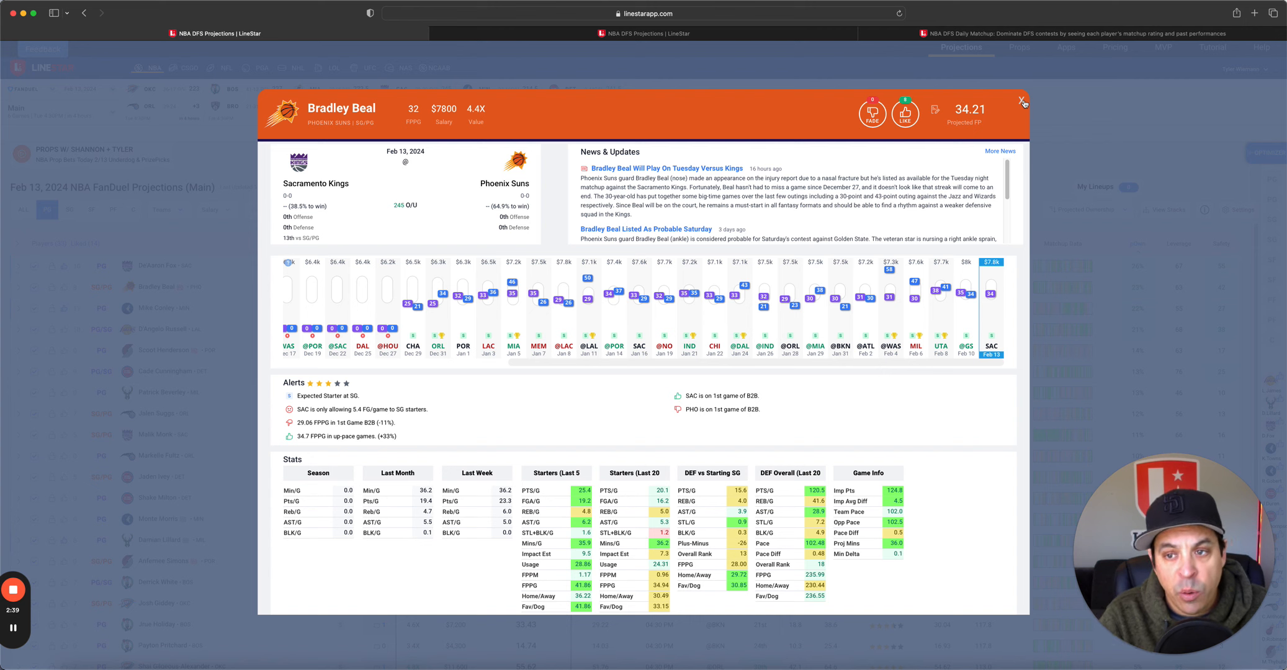
click(1023, 102)
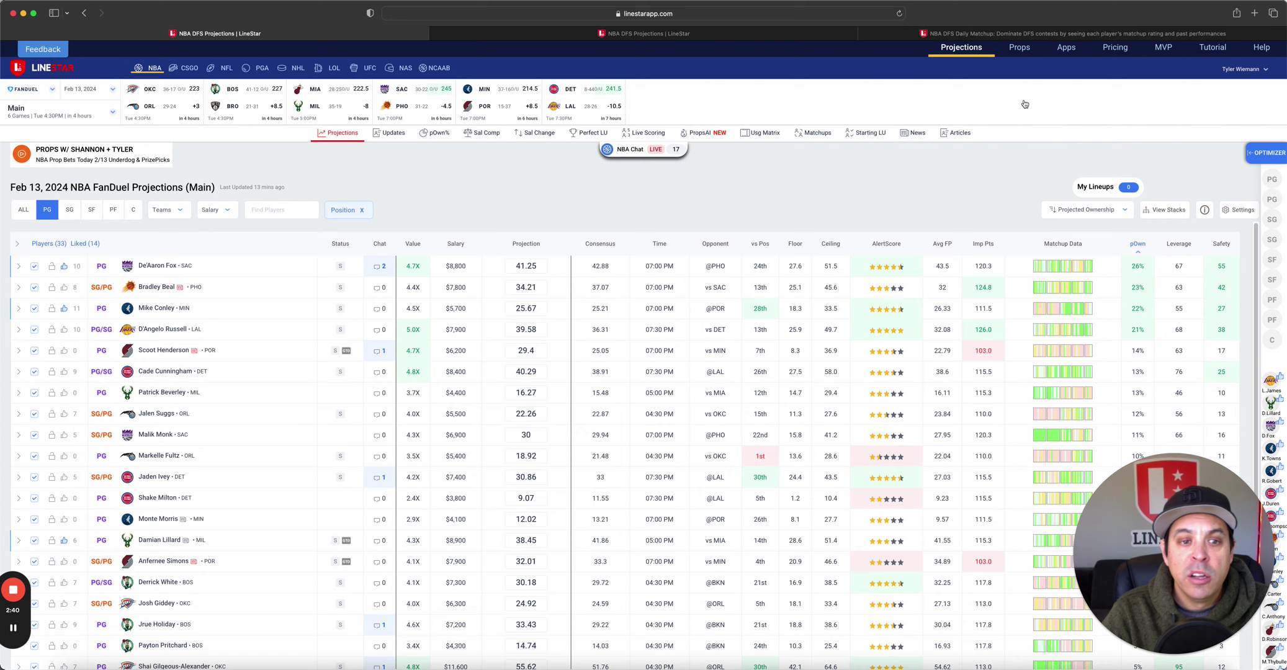
click(155, 308)
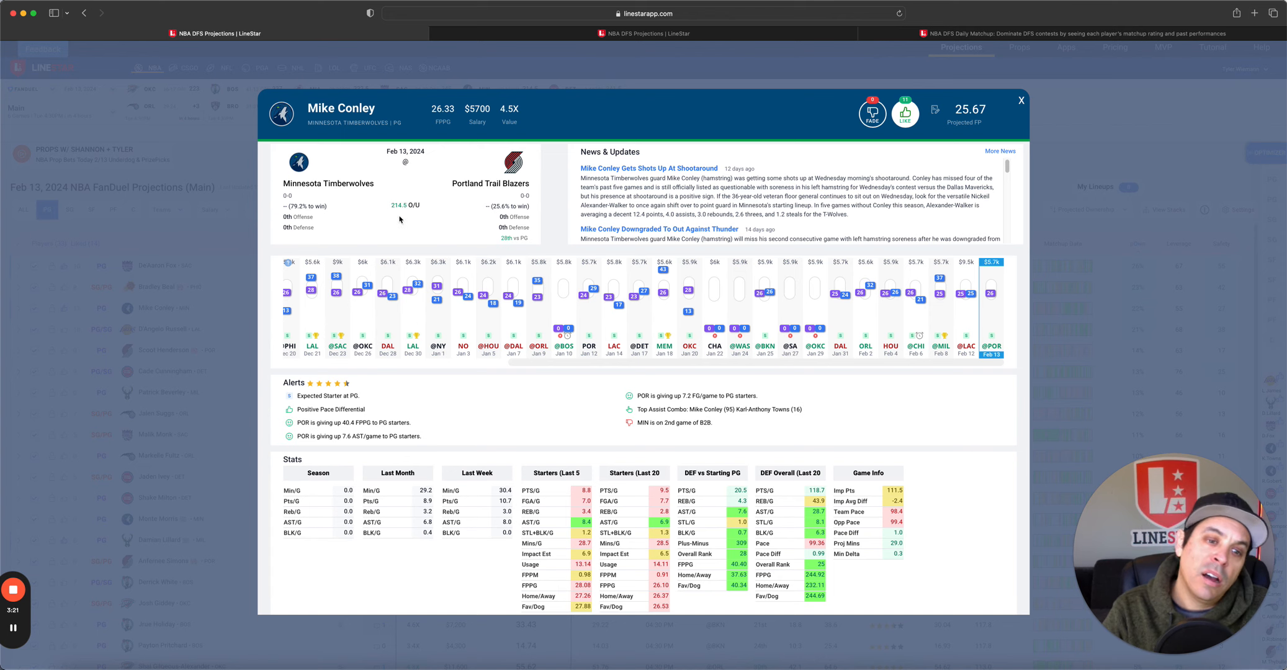
drag(391, 206, 429, 206)
click(430, 207)
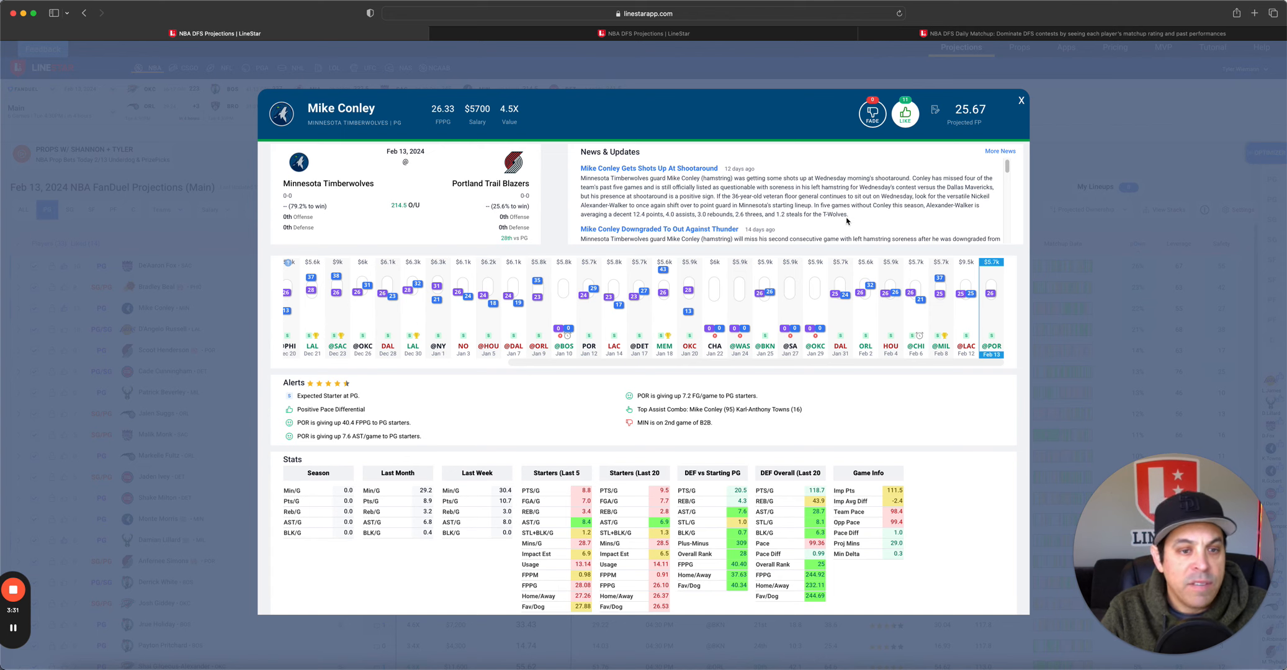
click(1021, 100)
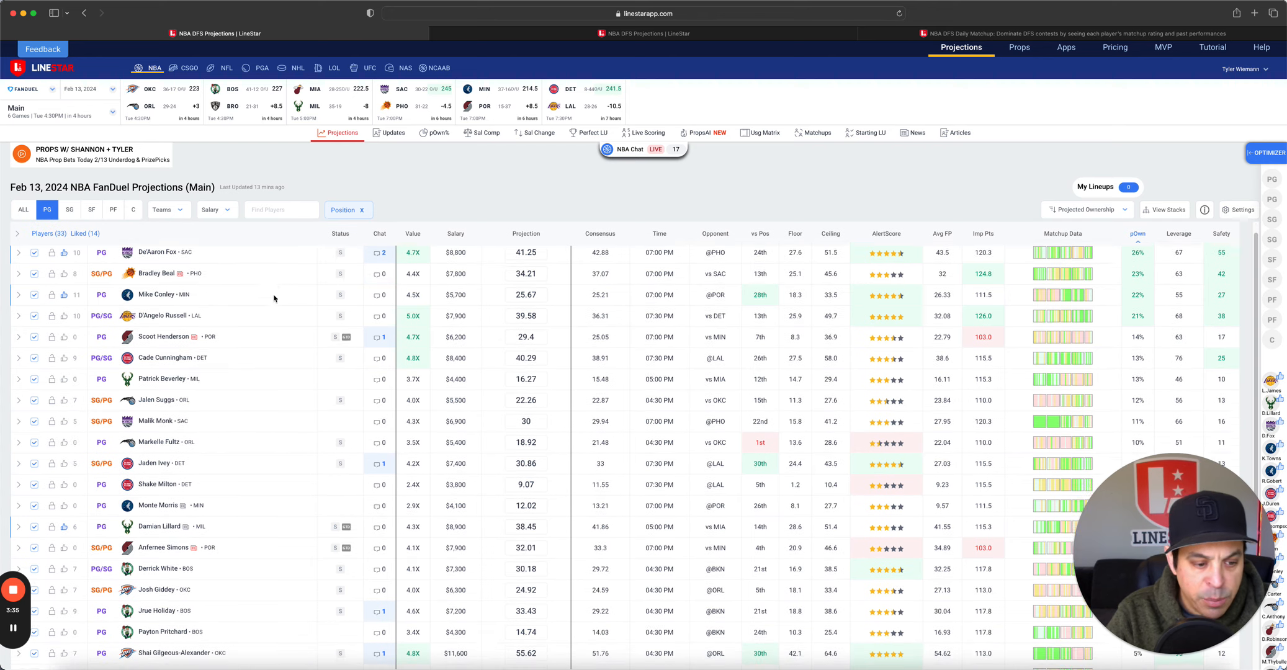
scroll(274, 299, down, 1)
click(159, 451)
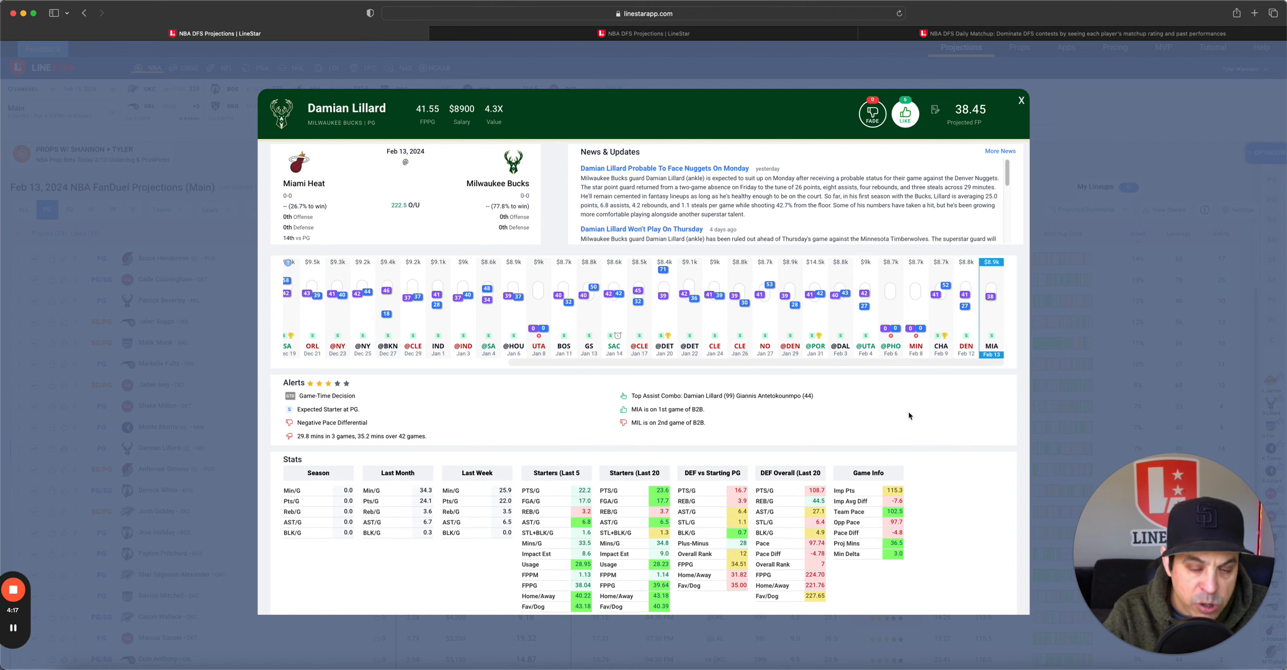
click(1021, 105)
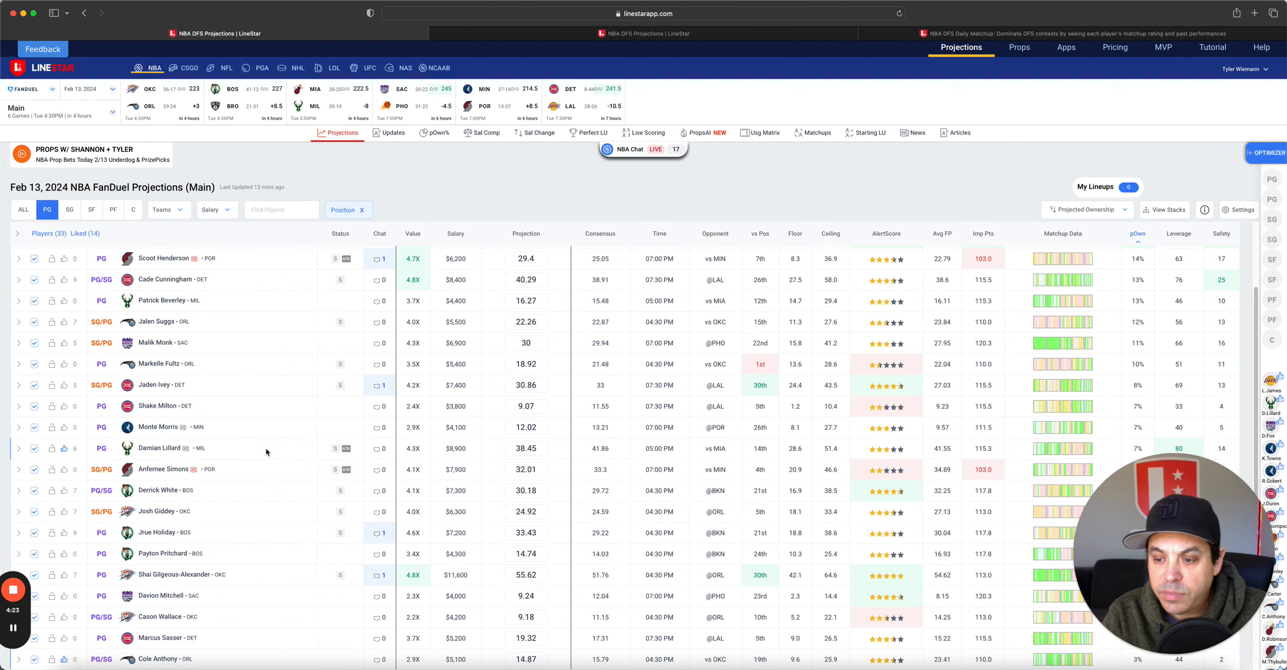
scroll(266, 452, down, 3)
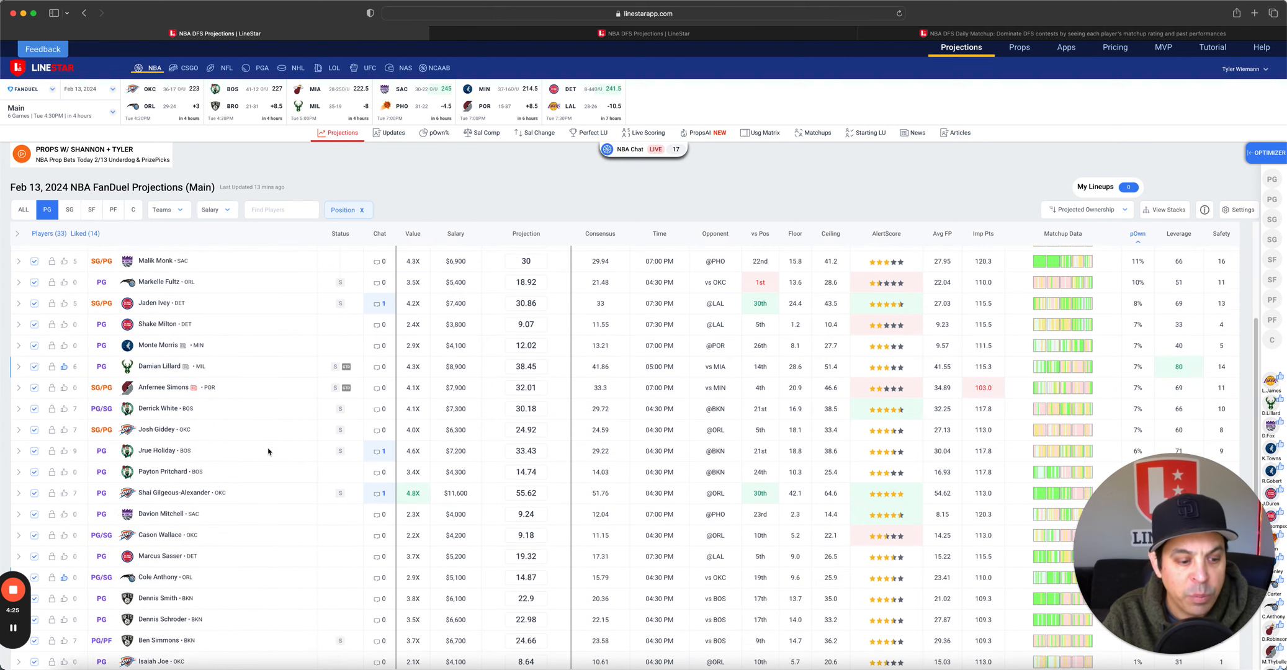
scroll(266, 452, down, 5)
scroll(266, 452, down, 5)
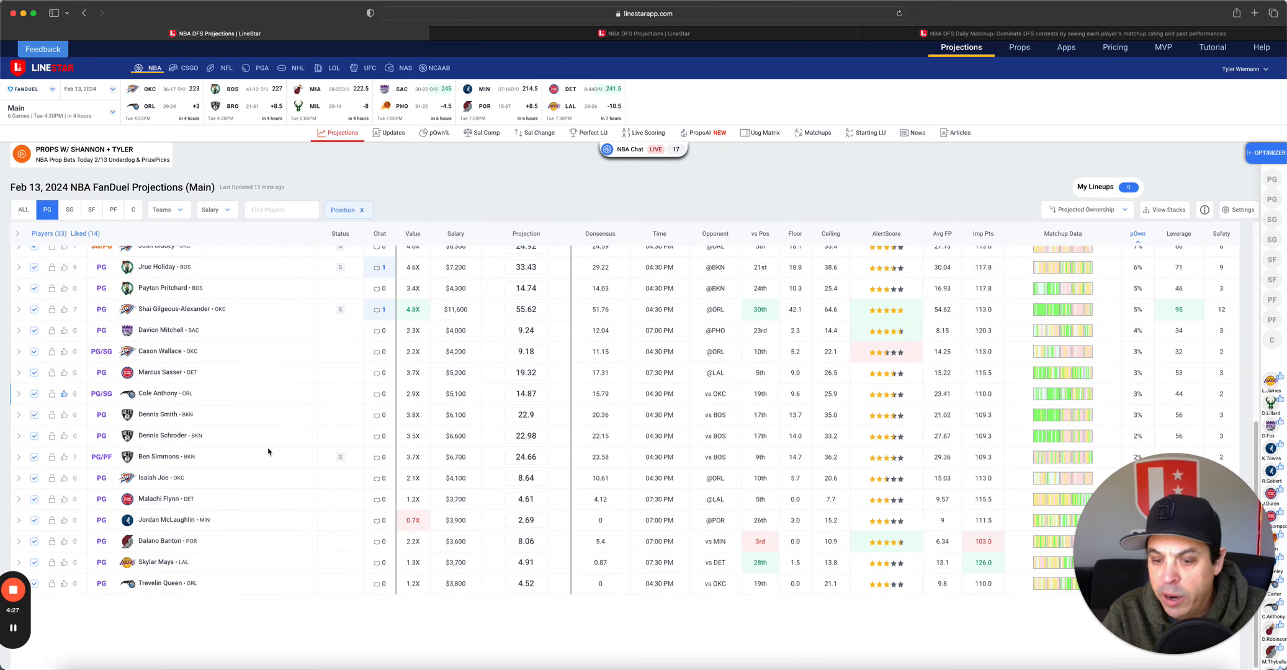
click(159, 394)
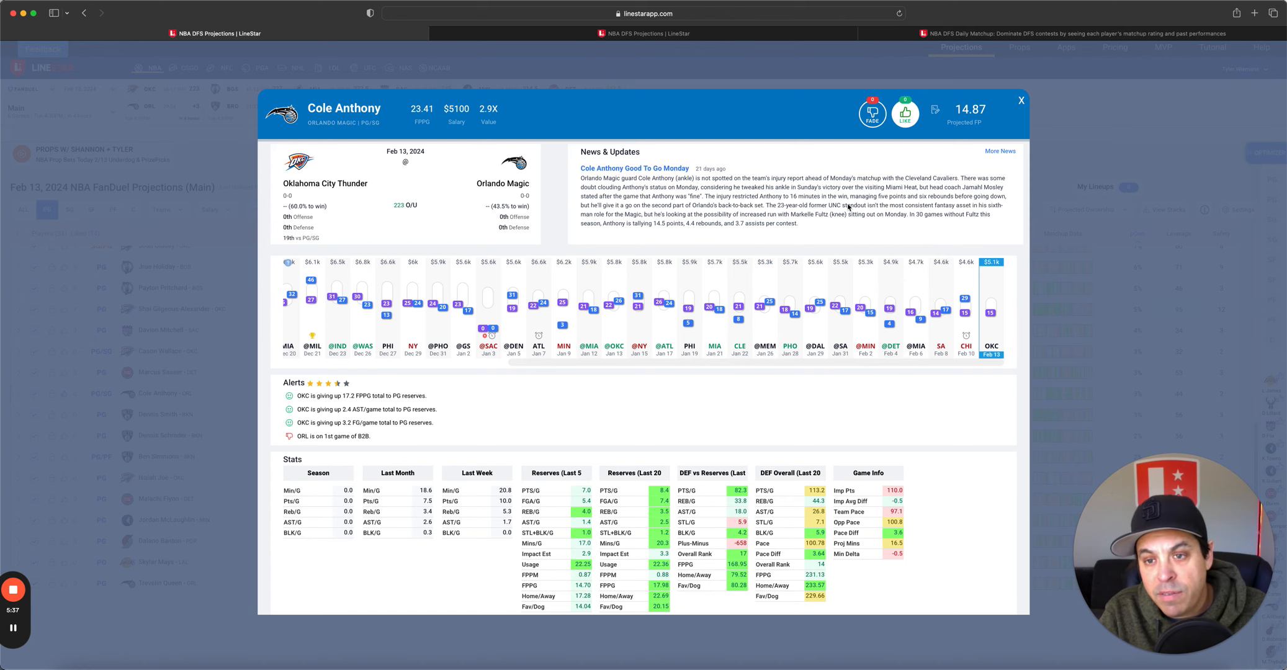
click(1022, 99)
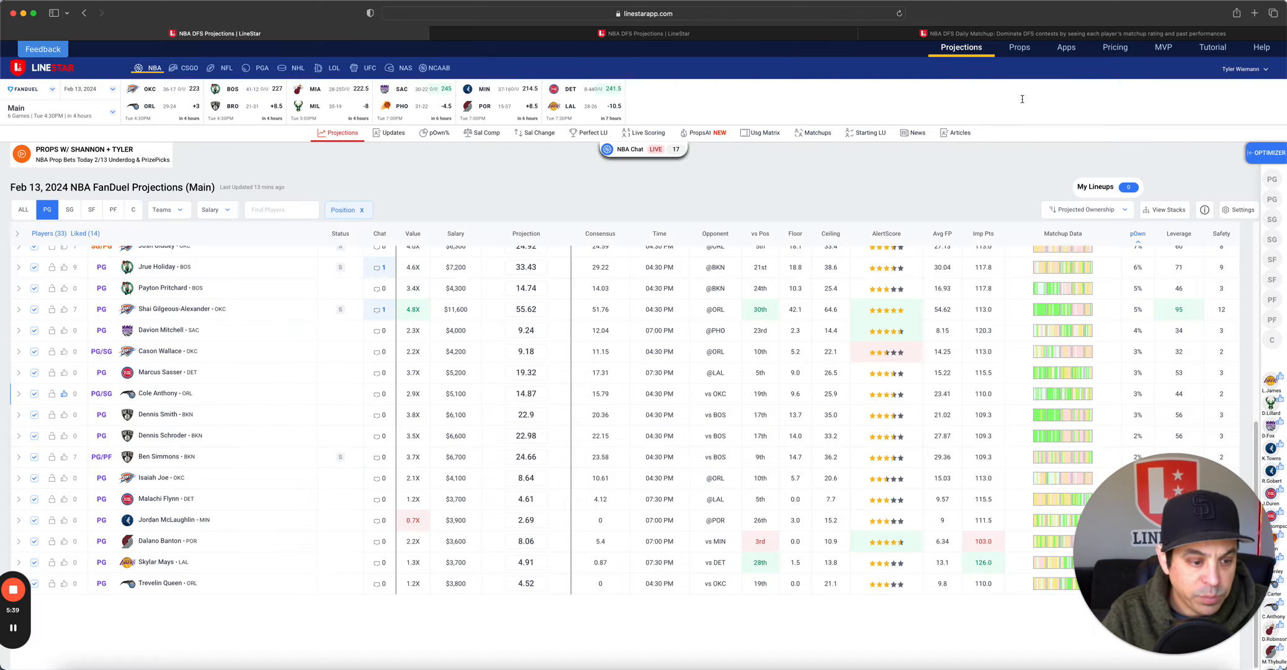
scroll(312, 362, up, 8)
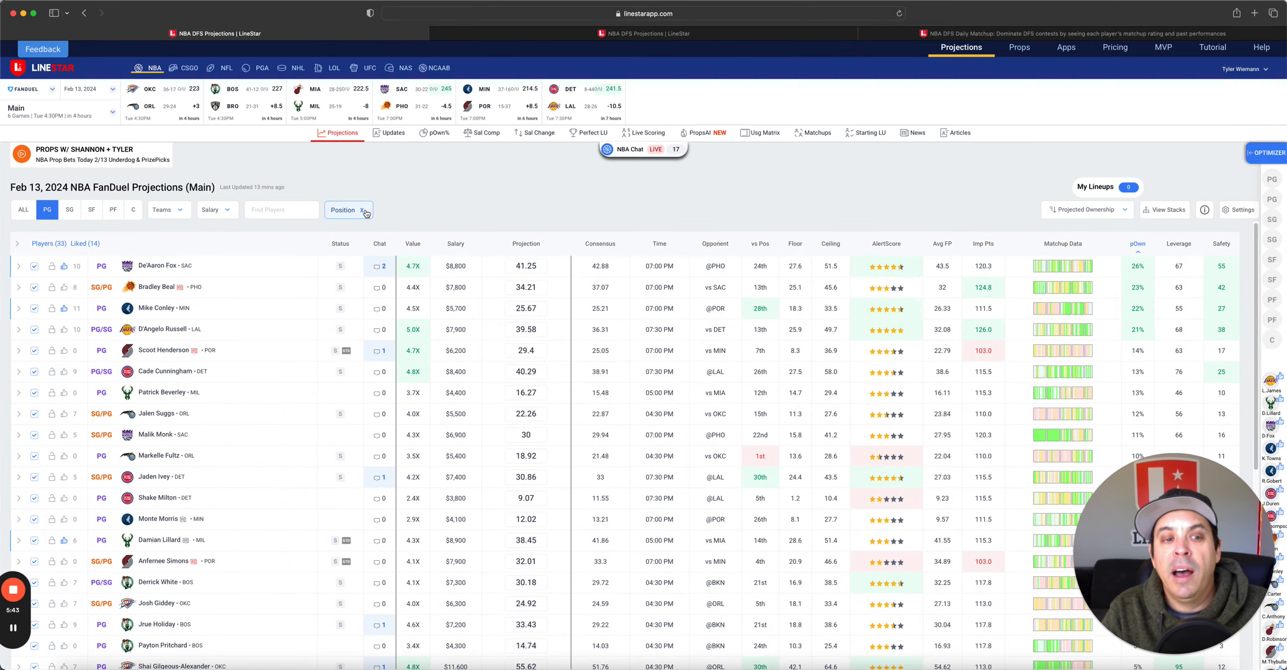
- Filter to SG, then switch to the DraftKings Late Swap projections tab
click(68, 209)
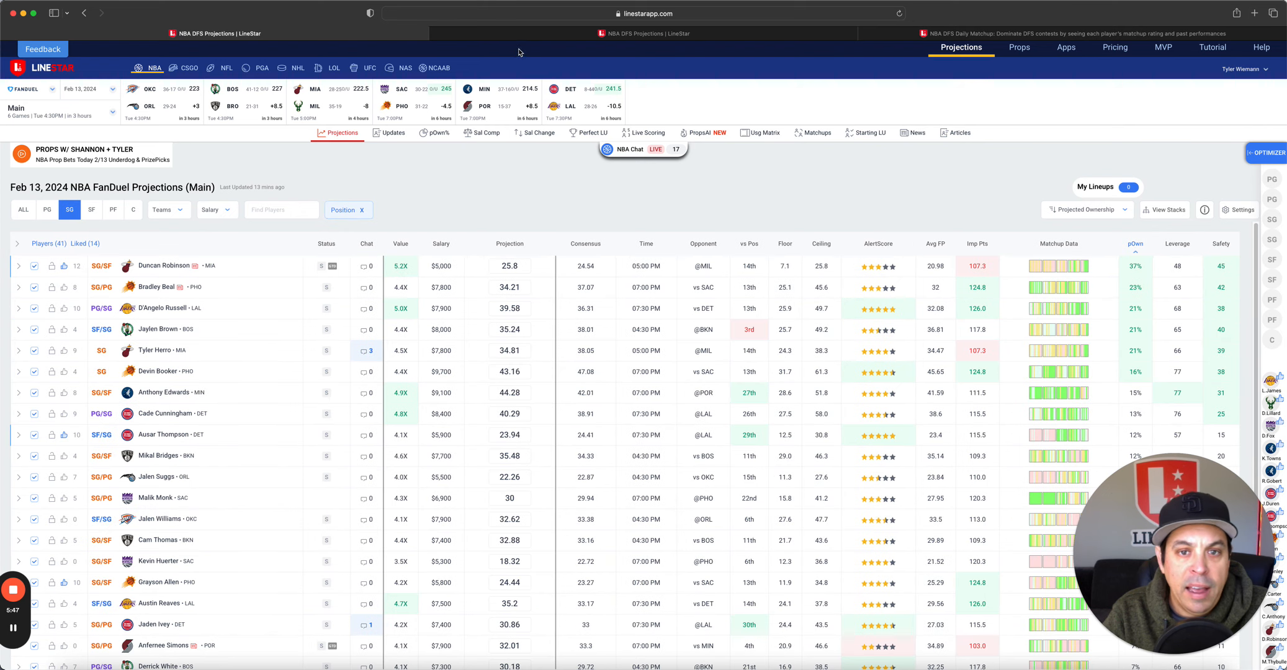
key(ctrl+Tab)
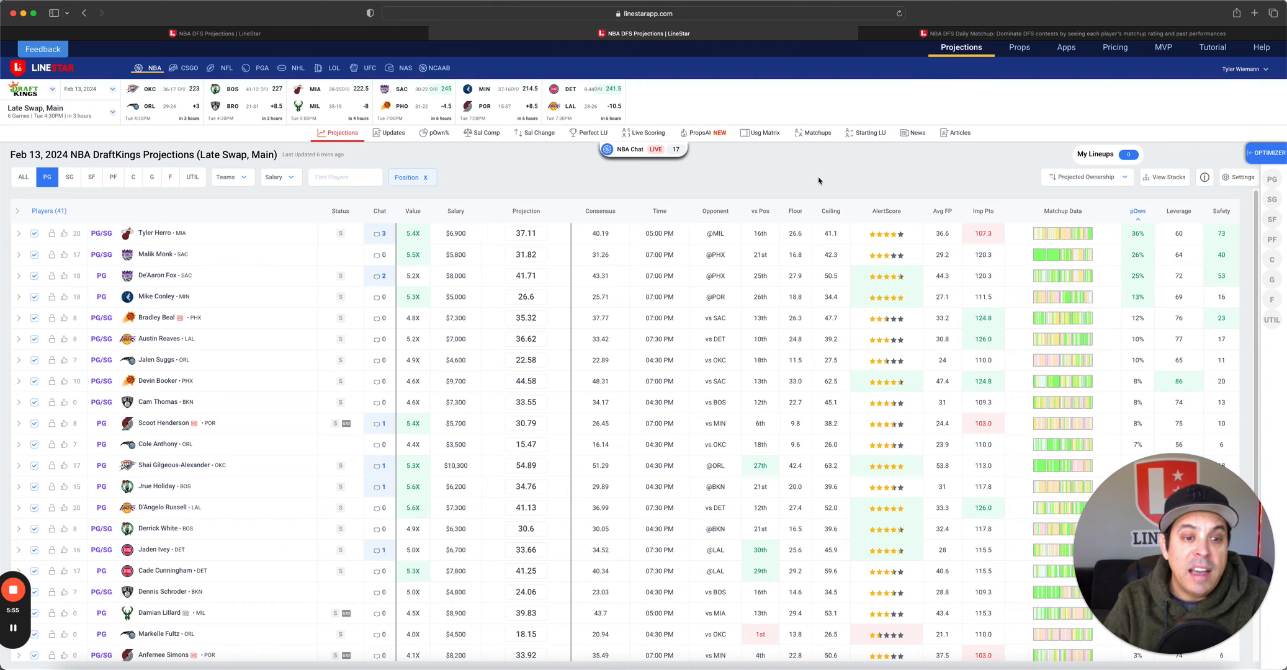
click(159, 254)
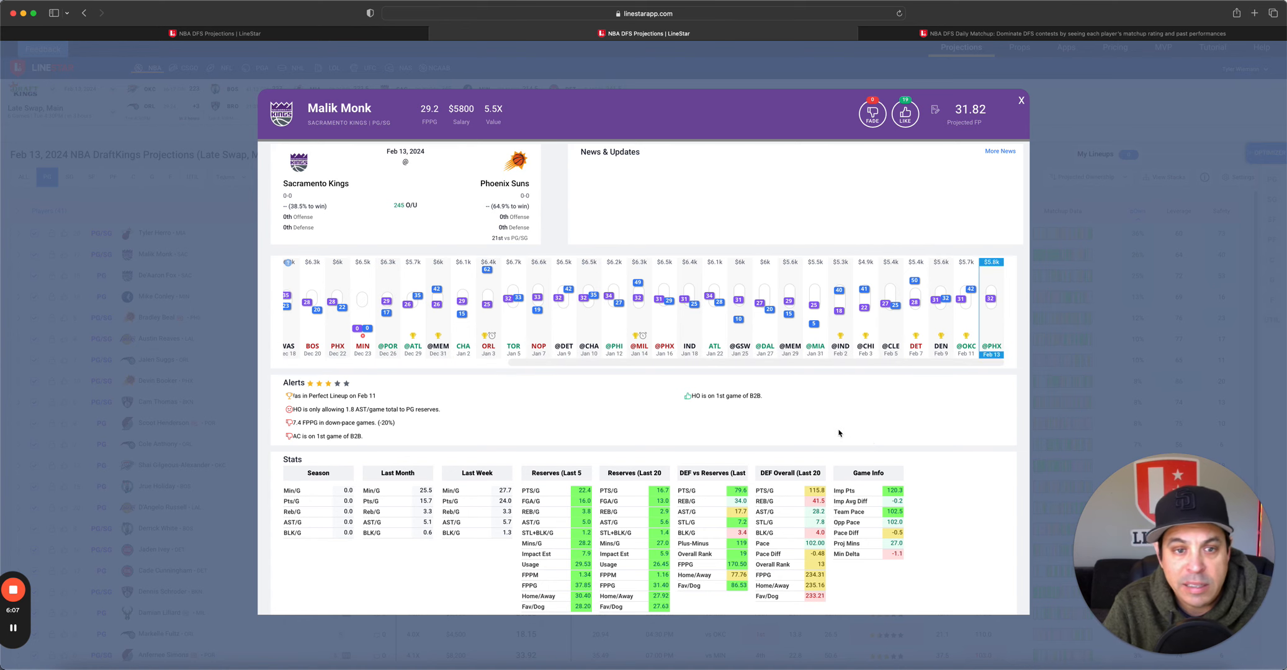
click(1022, 102)
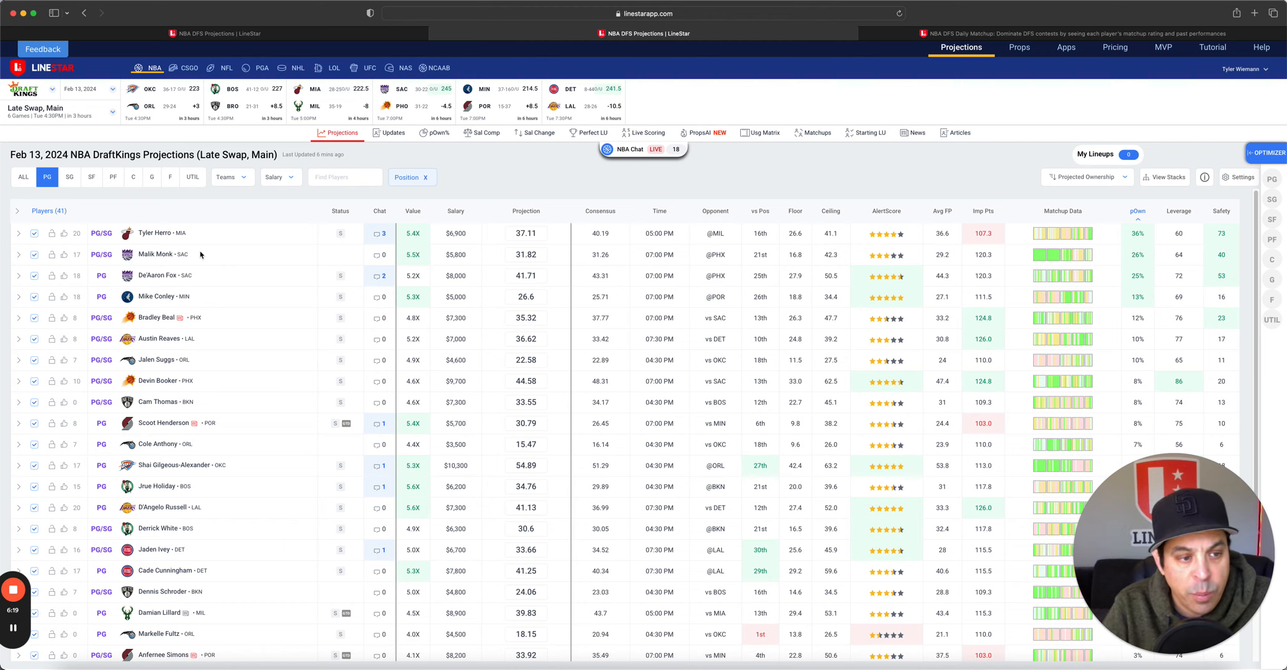
click(155, 233)
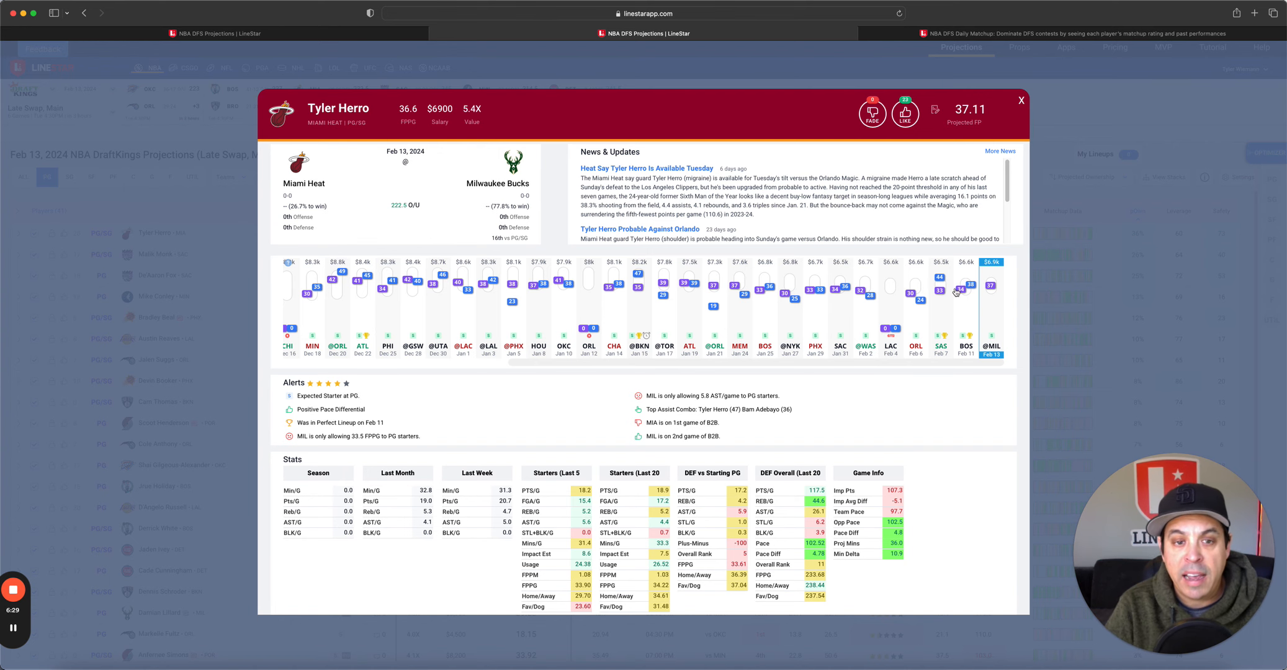
click(1021, 100)
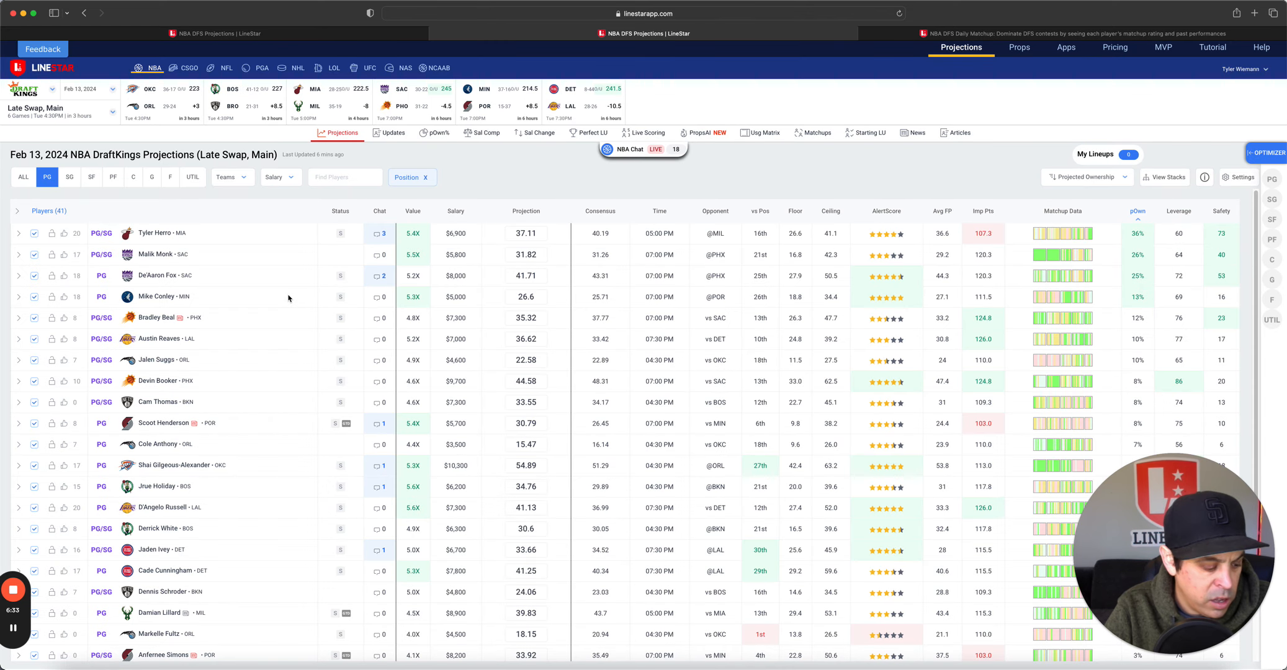
- Show the point guard matchup grid and review Cade Cunningham's player card
click(945, 34)
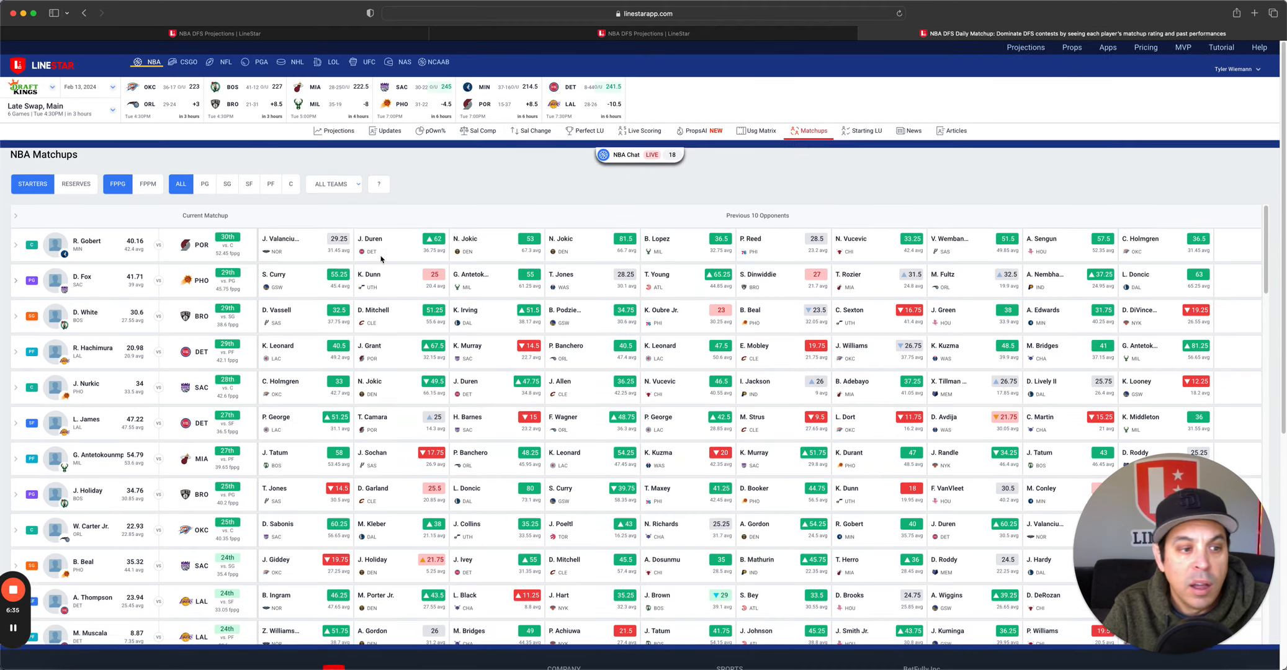
click(203, 177)
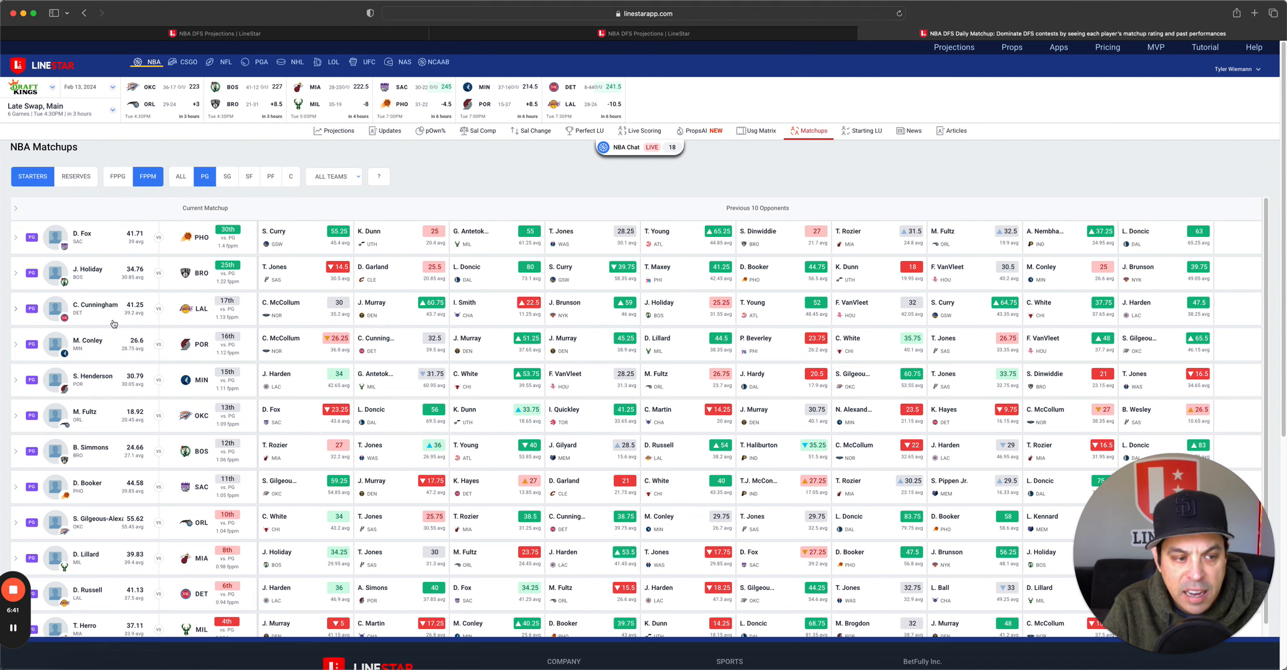
click(96, 304)
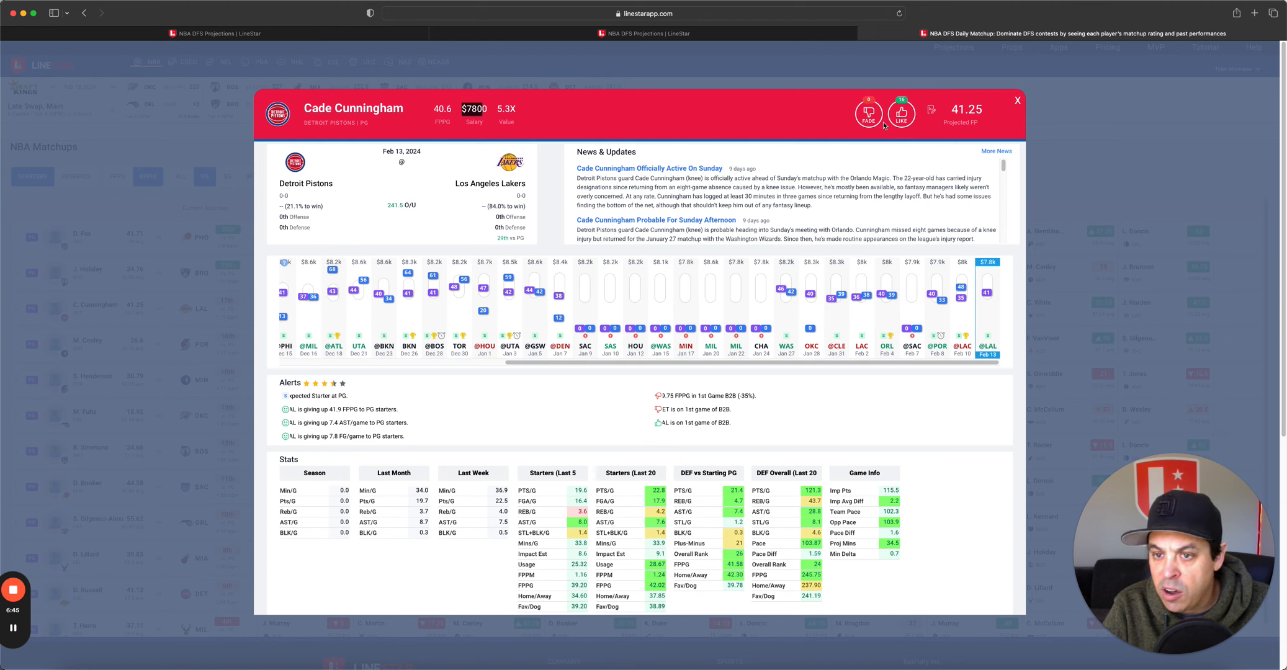
click(1017, 101)
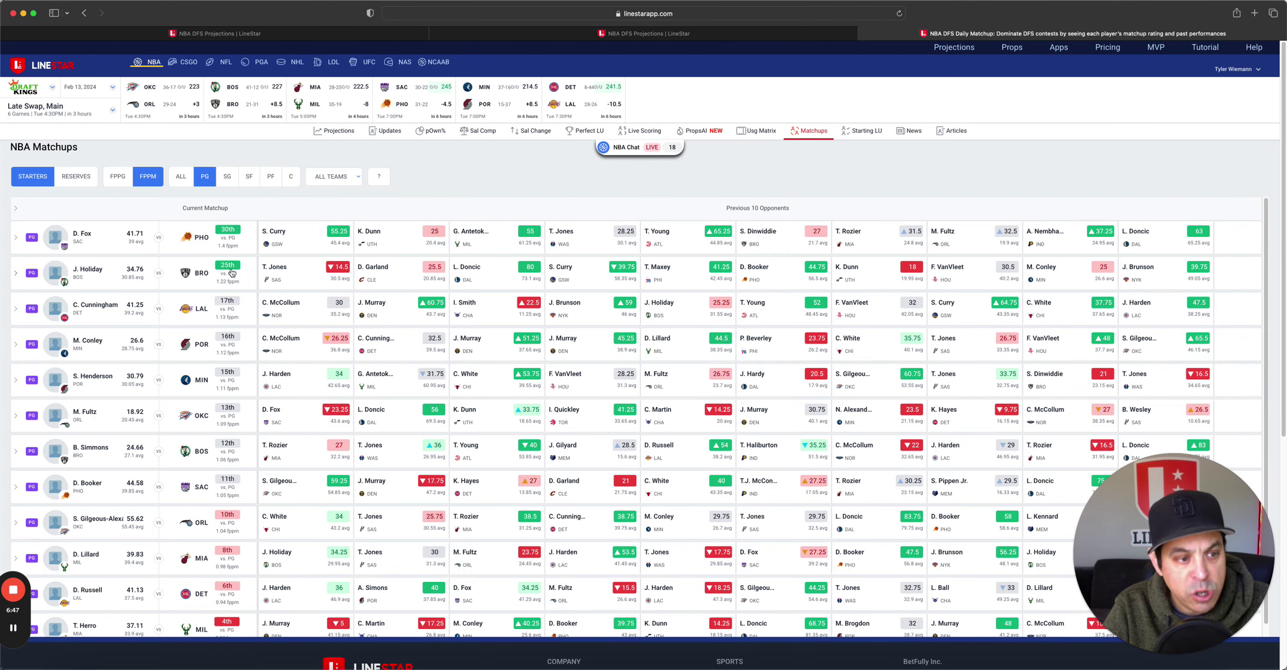
- Review Jrue Holiday's player card, then return to the FanDuel projections
click(89, 269)
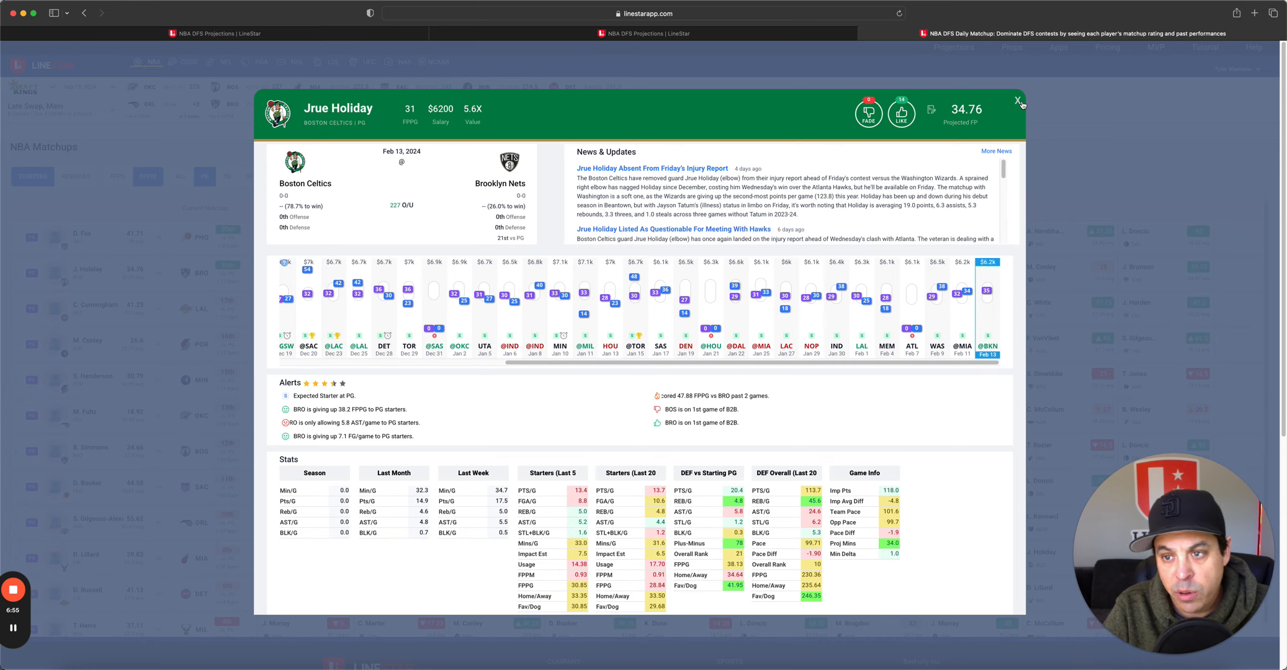
click(1020, 102)
key(super+1)
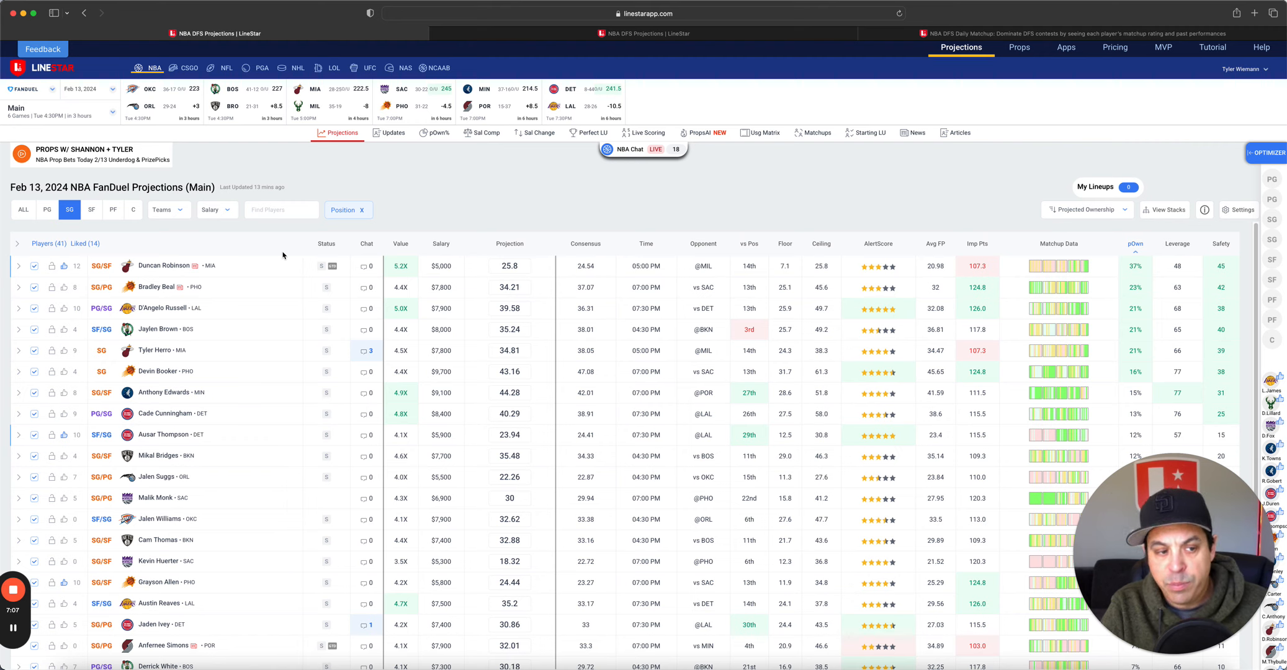
click(162, 266)
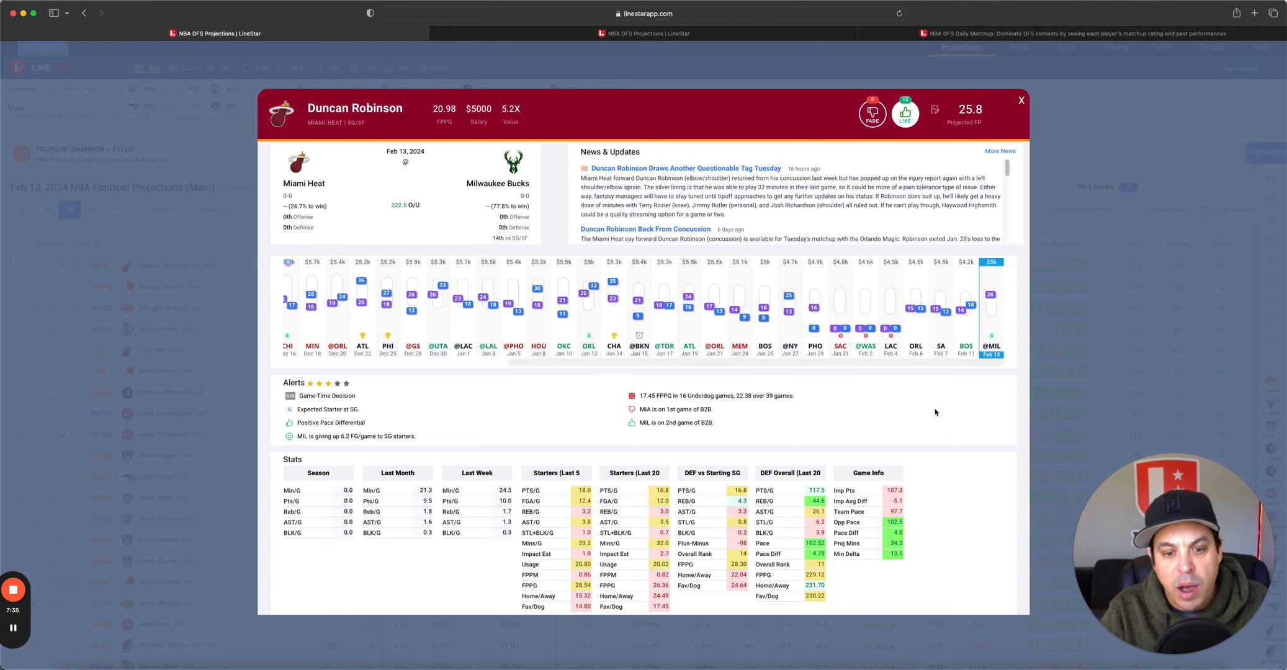
click(994, 268)
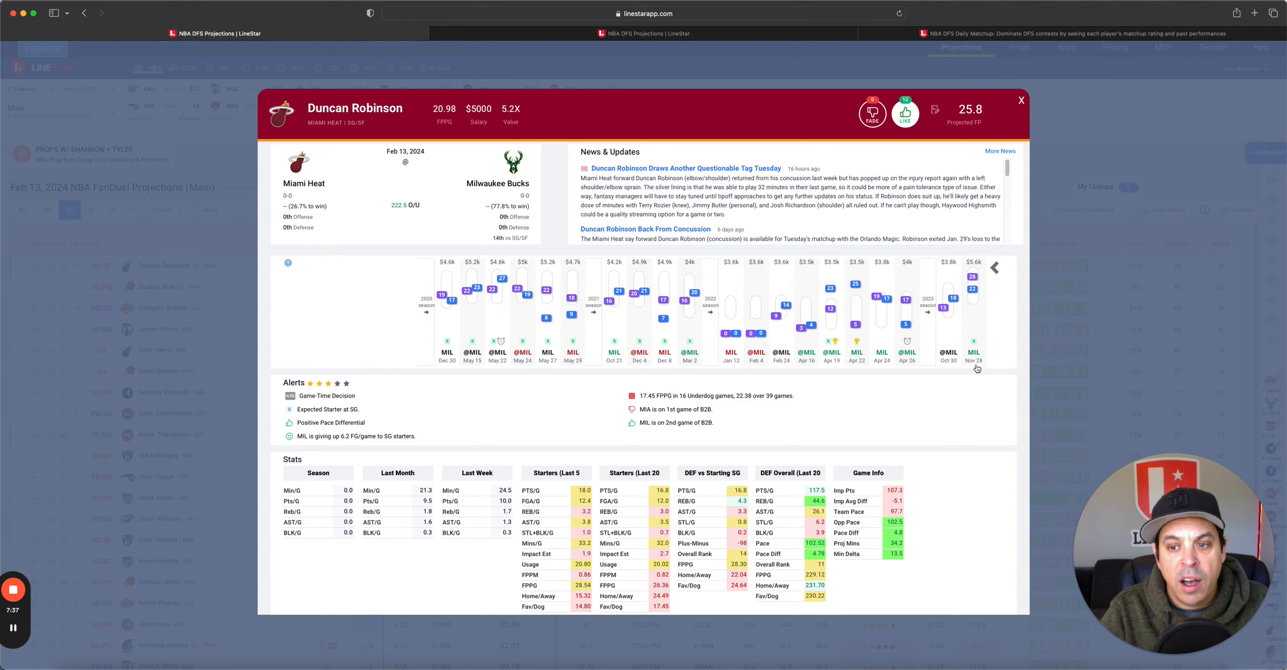
click(995, 270)
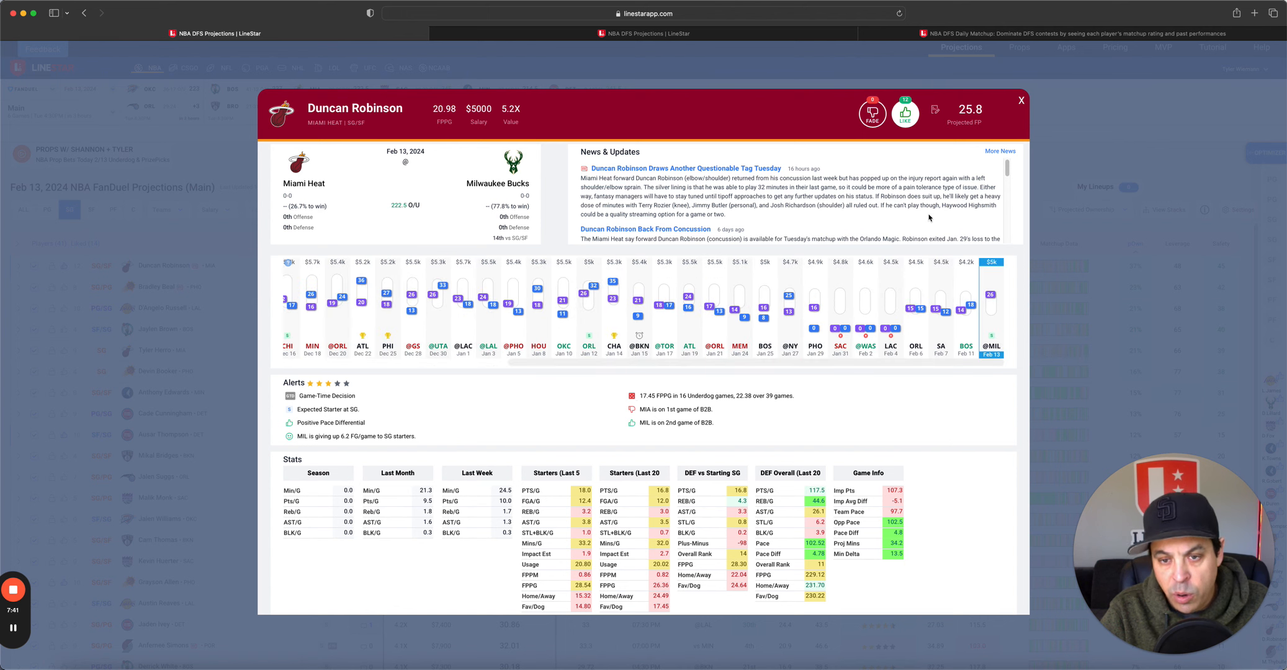
click(1021, 100)
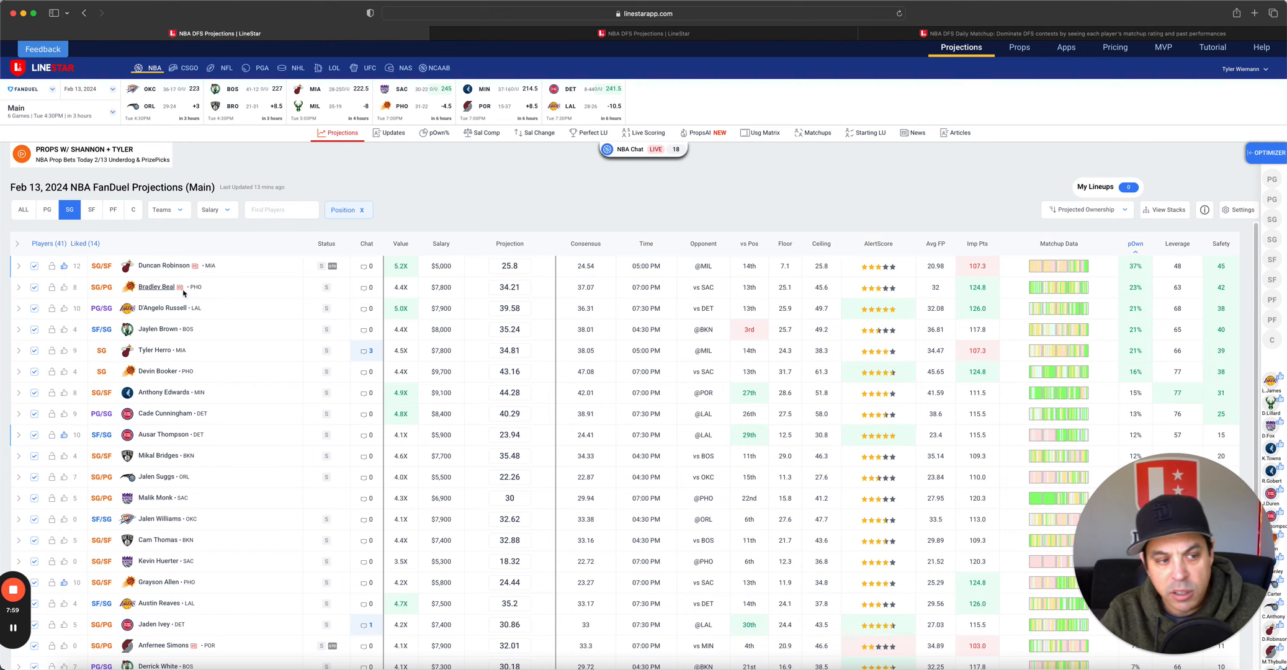
click(163, 308)
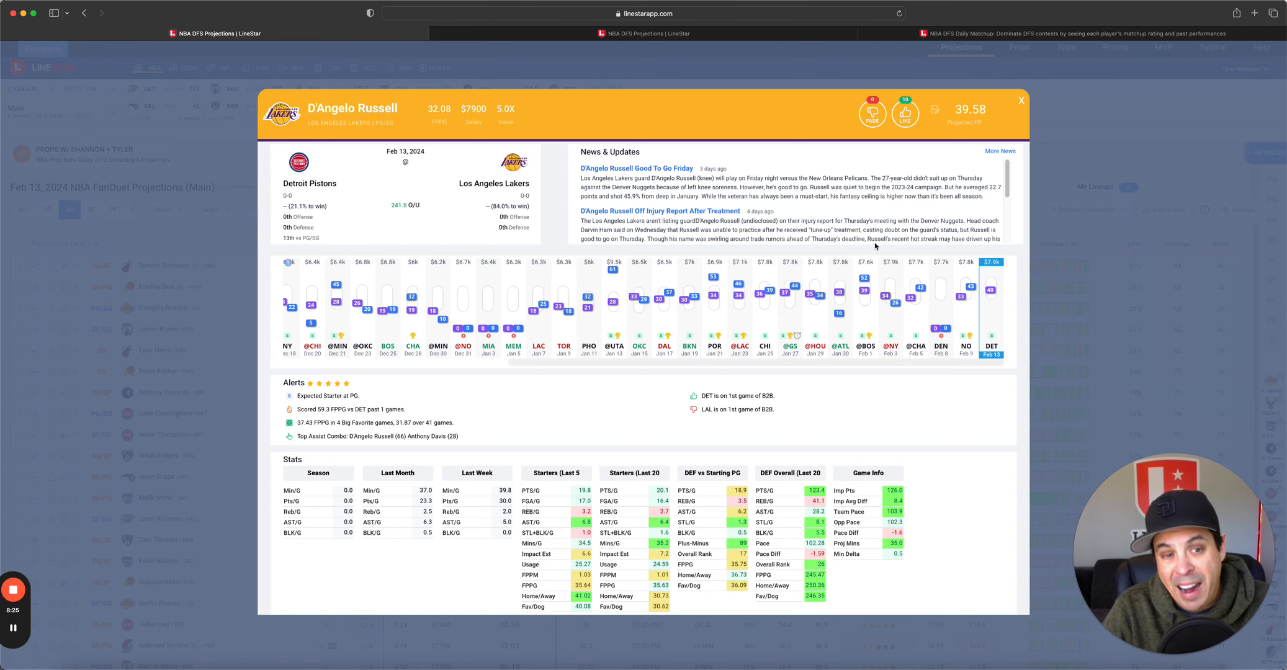
click(1023, 103)
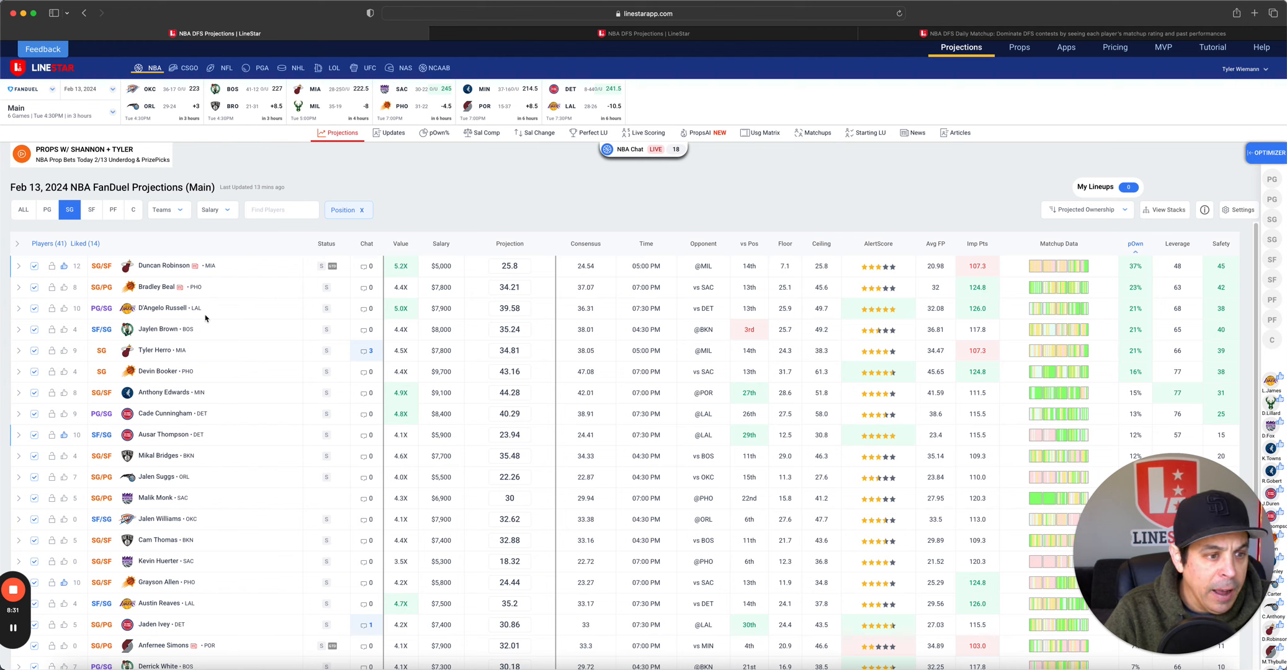
click(162, 435)
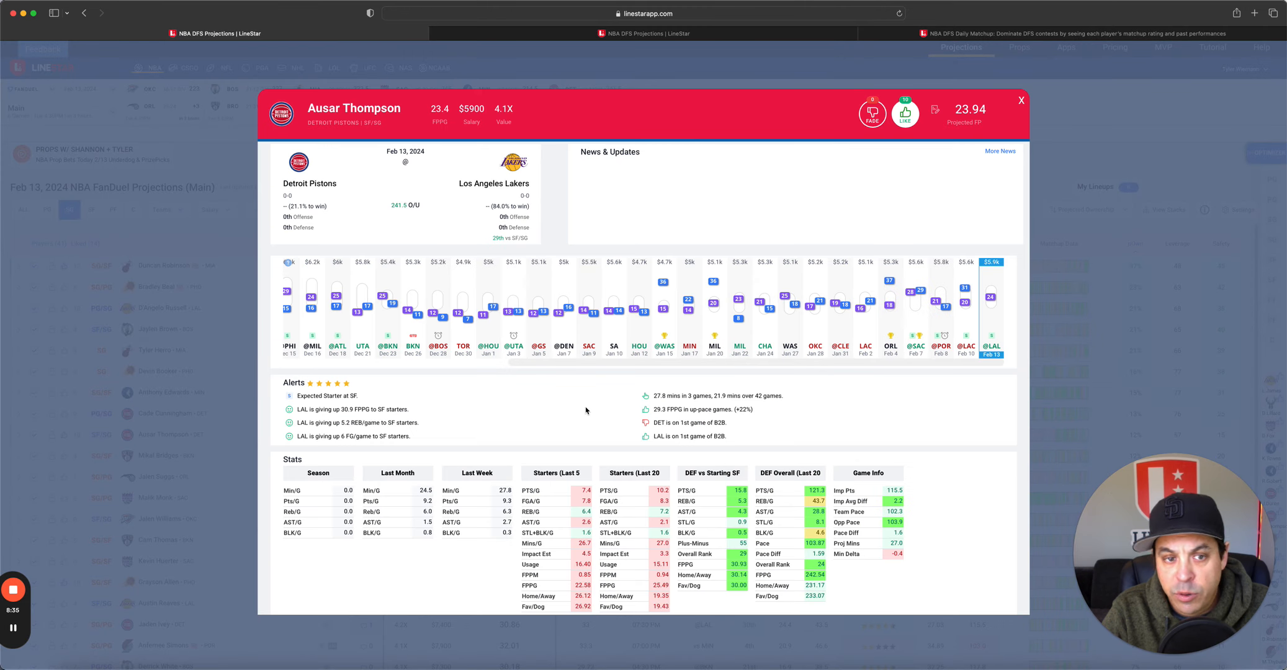
scroll(423, 322, left, 5)
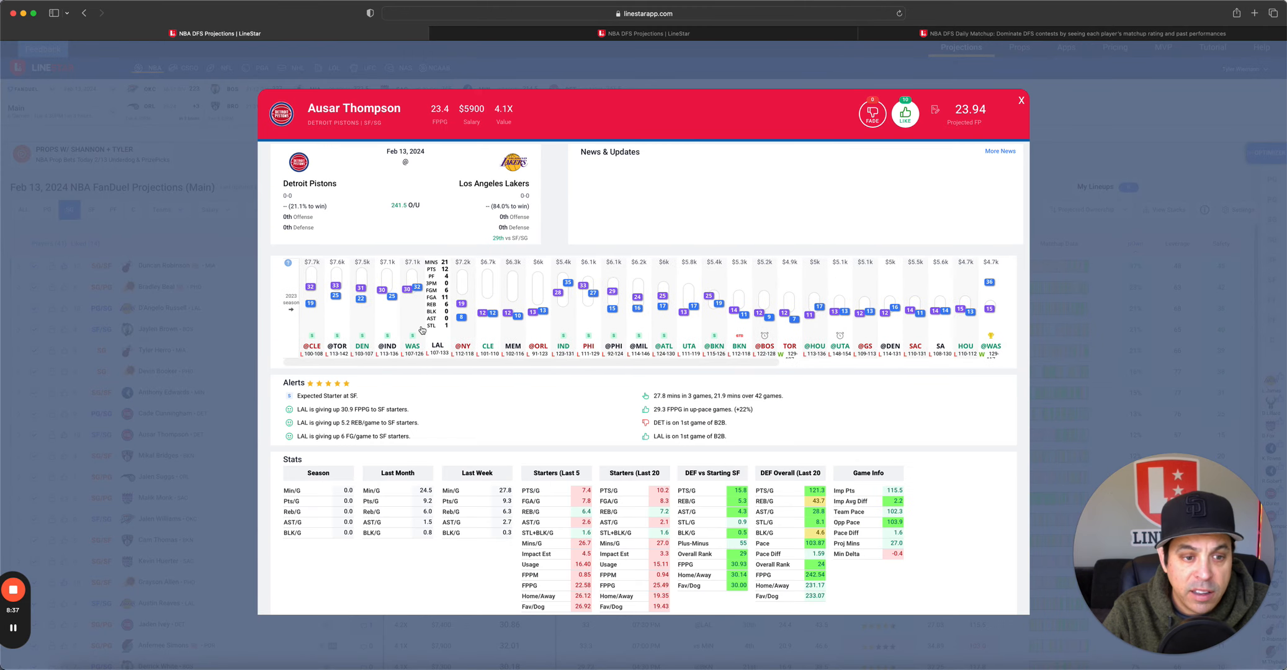
scroll(553, 322, right, 5)
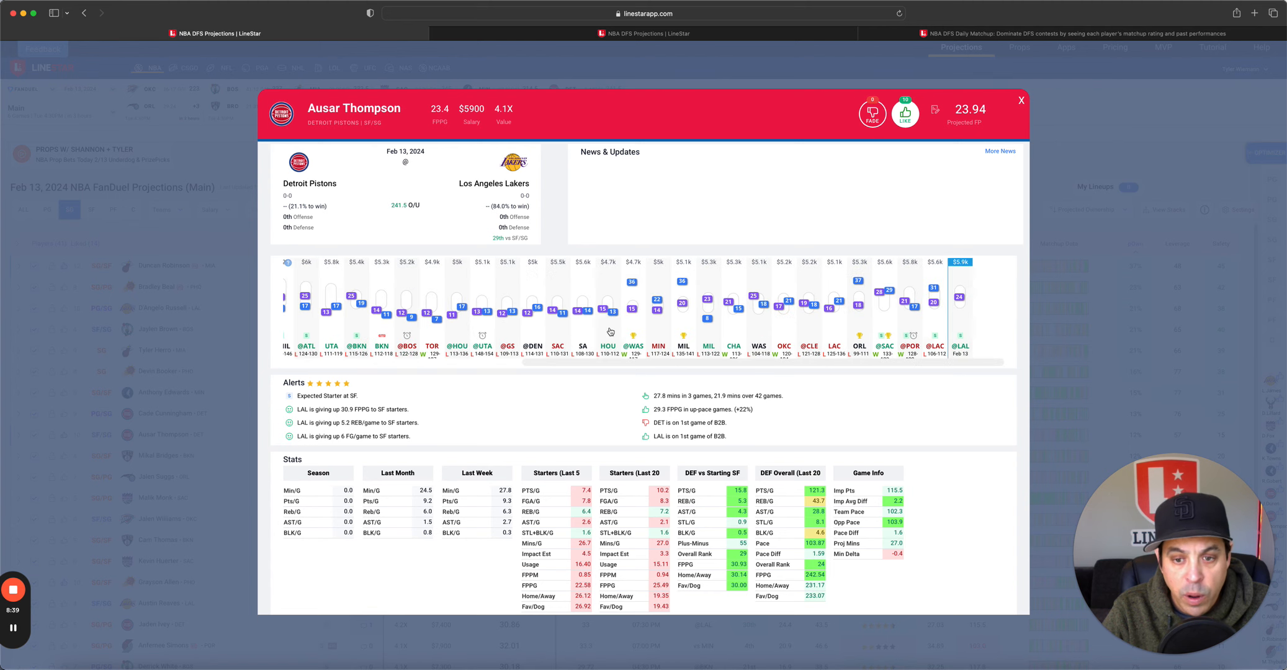
scroll(611, 332, right, 3)
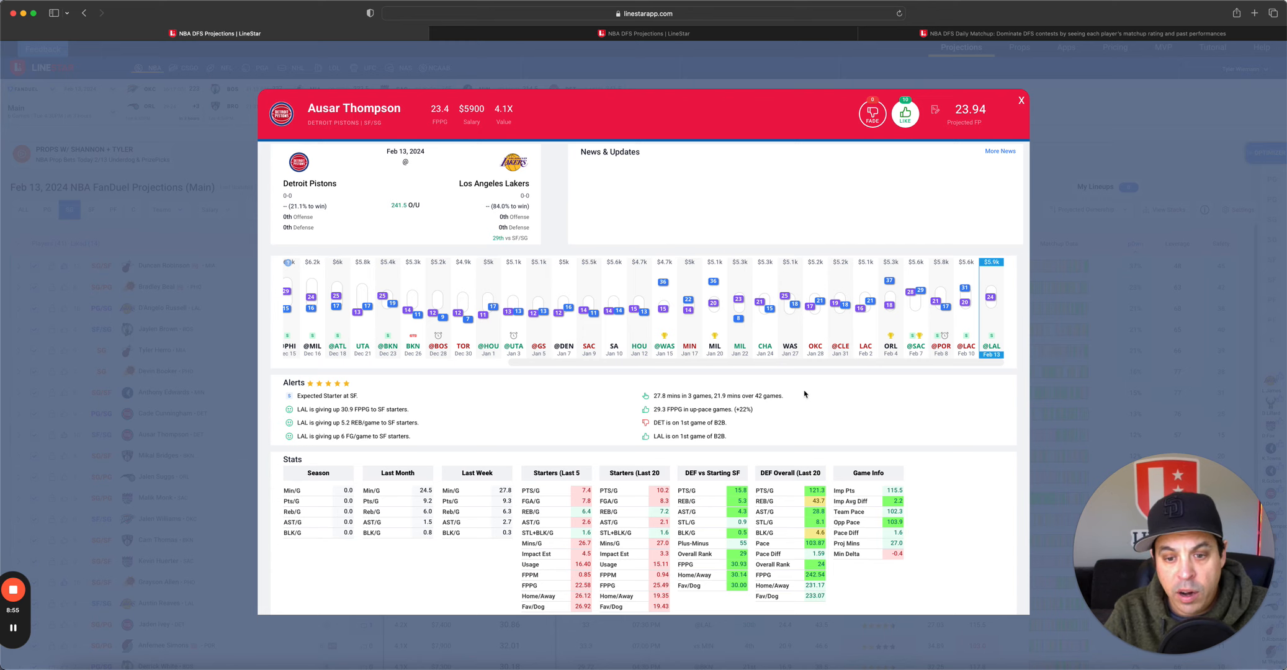
click(1021, 101)
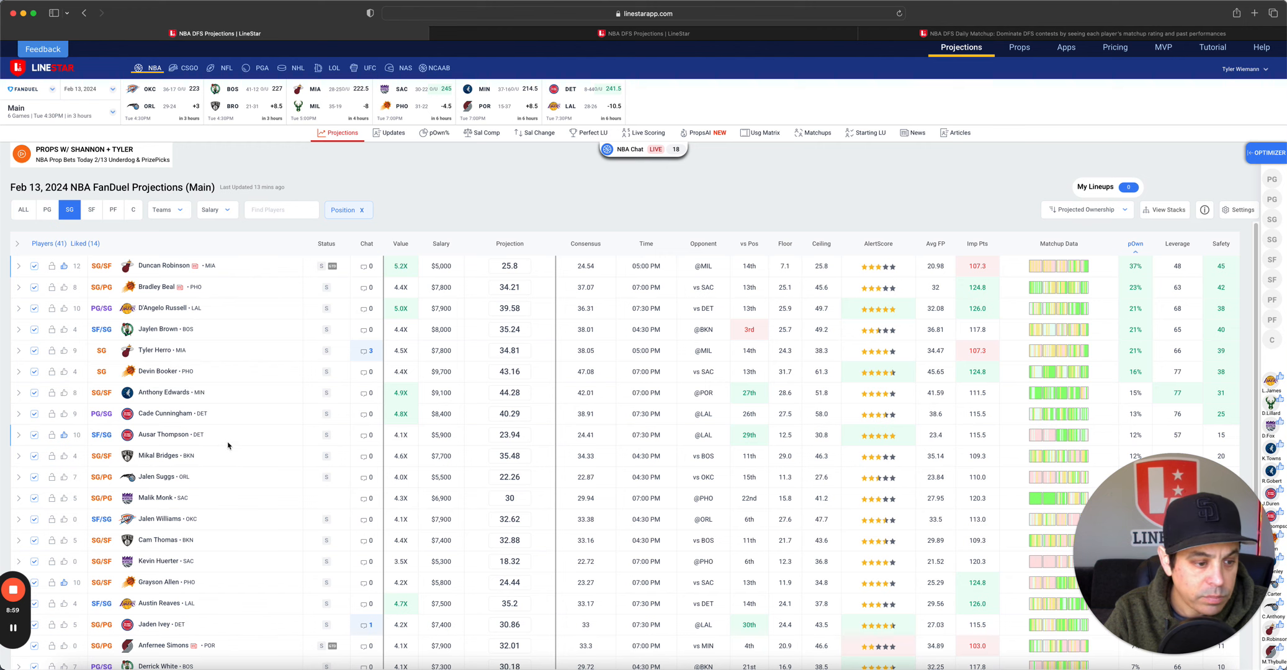
- Review Grayson Allen's card, filter FanDuel to SF, and switch to the DraftKings tab
click(157, 582)
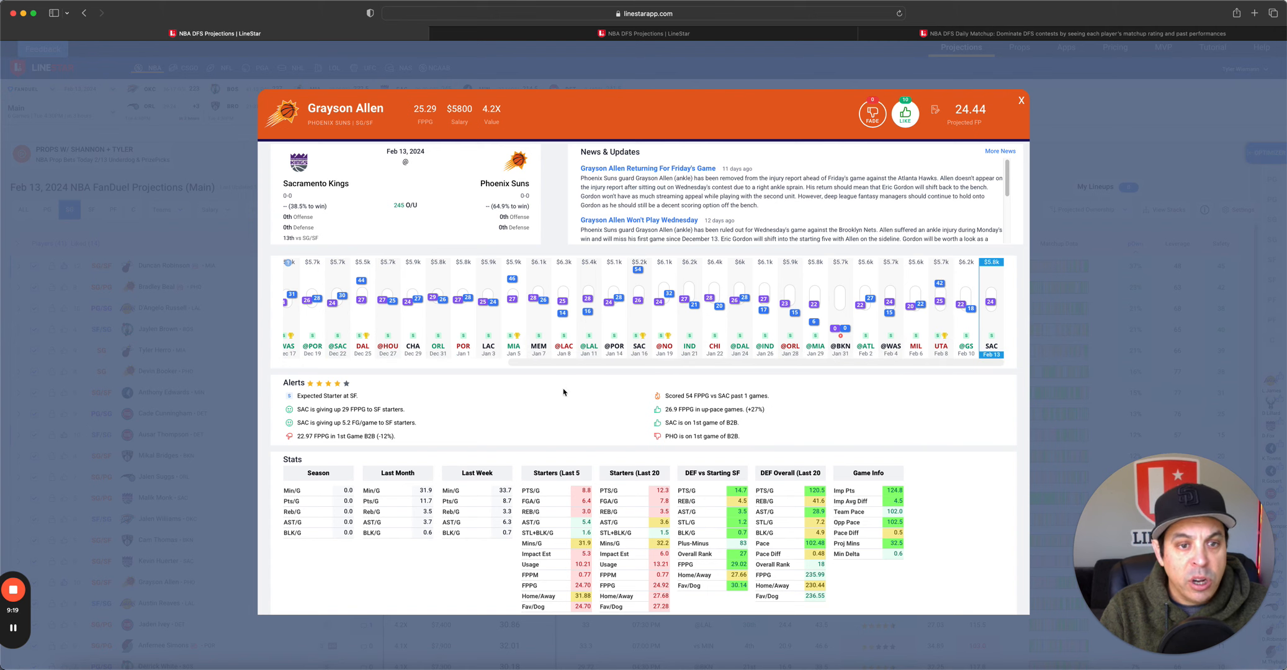
click(1023, 103)
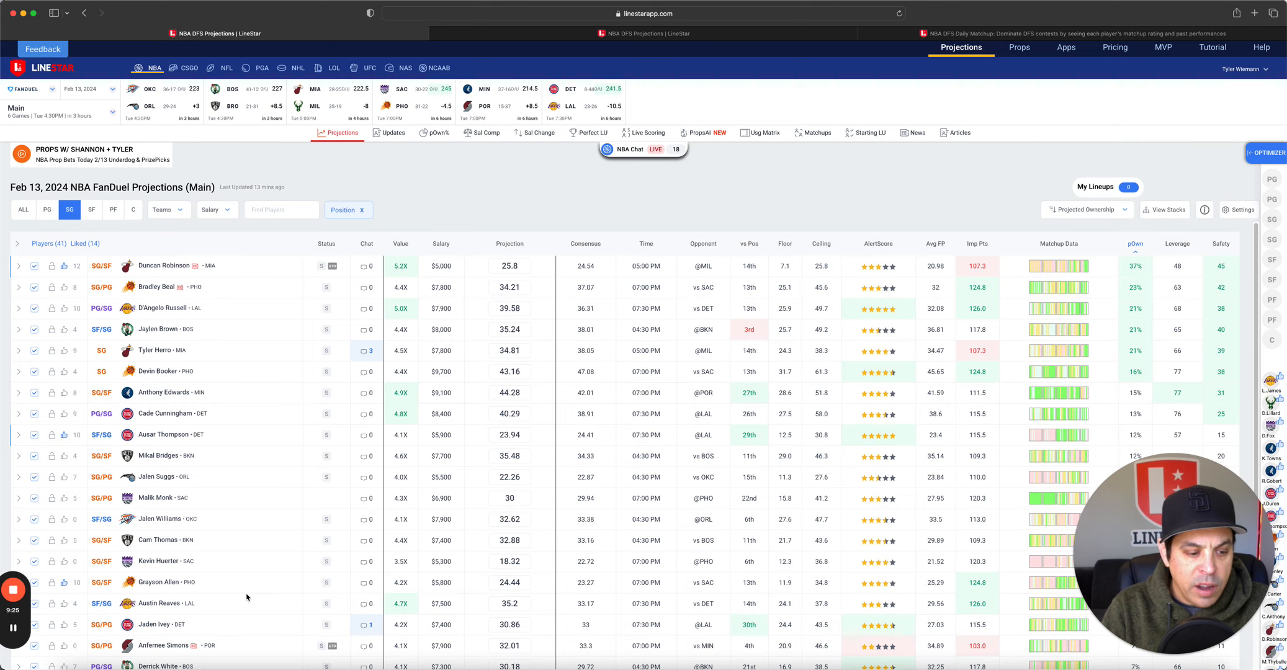
click(90, 209)
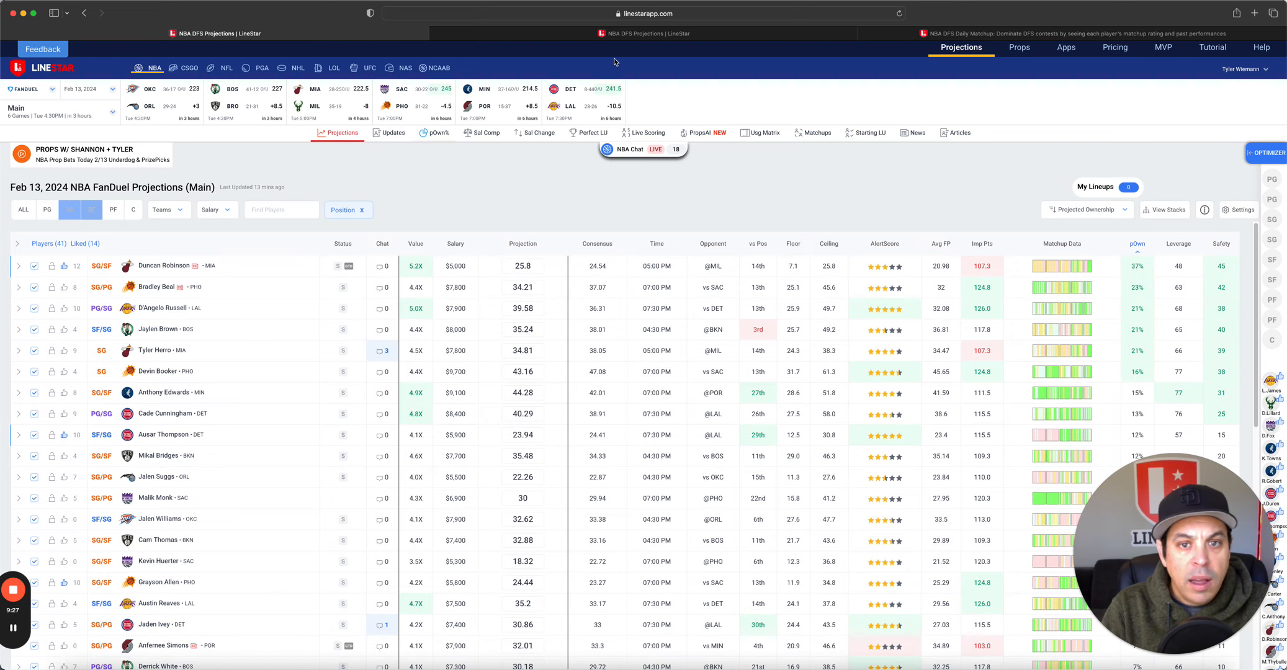
click(643, 33)
- Show the shooting guard matchup grid and bring up Kevin Huerter's player card
click(69, 177)
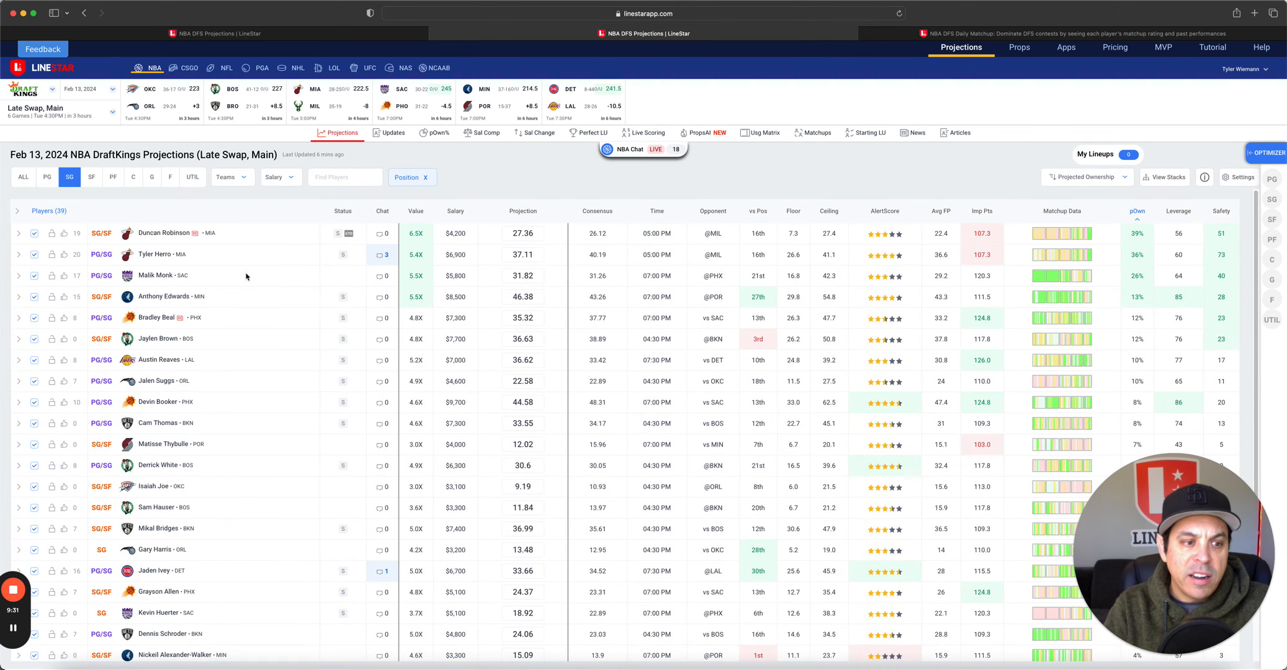
click(955, 33)
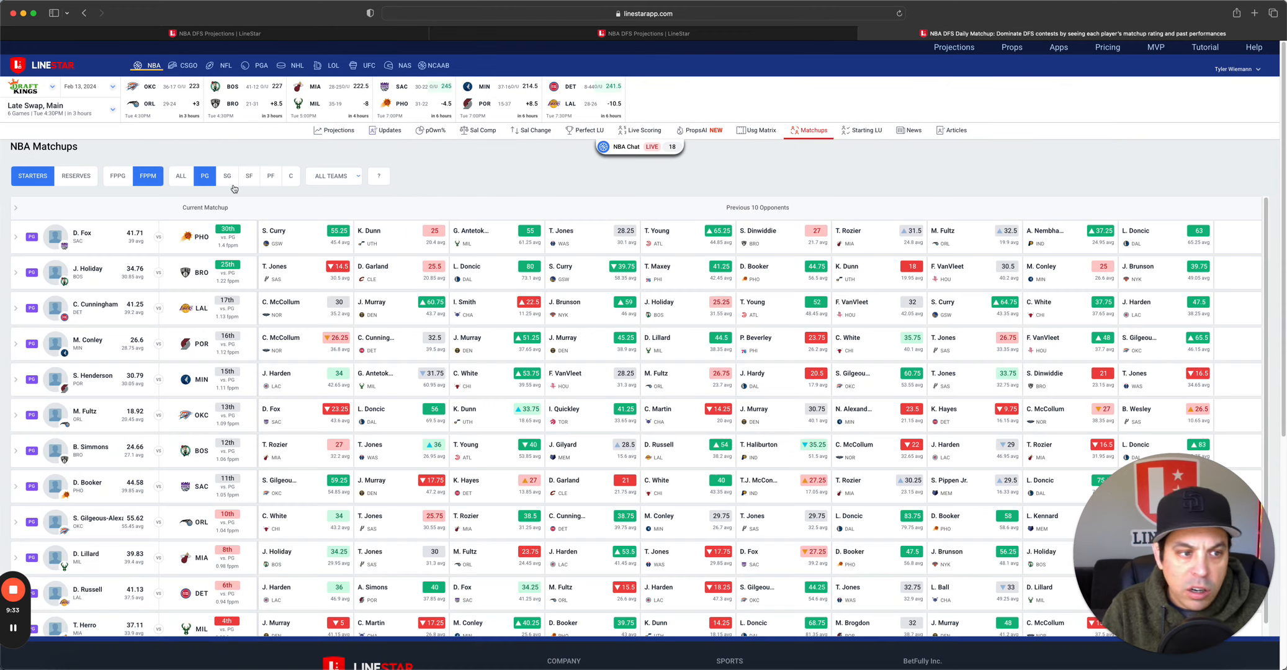
click(227, 176)
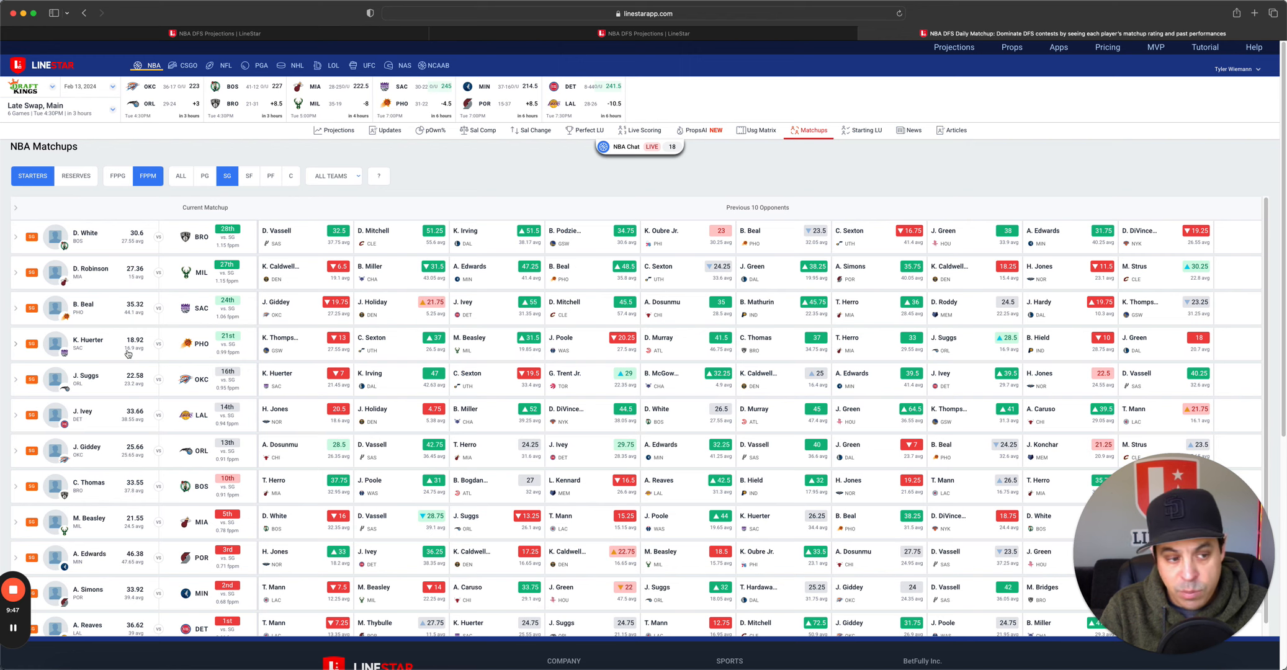
click(89, 342)
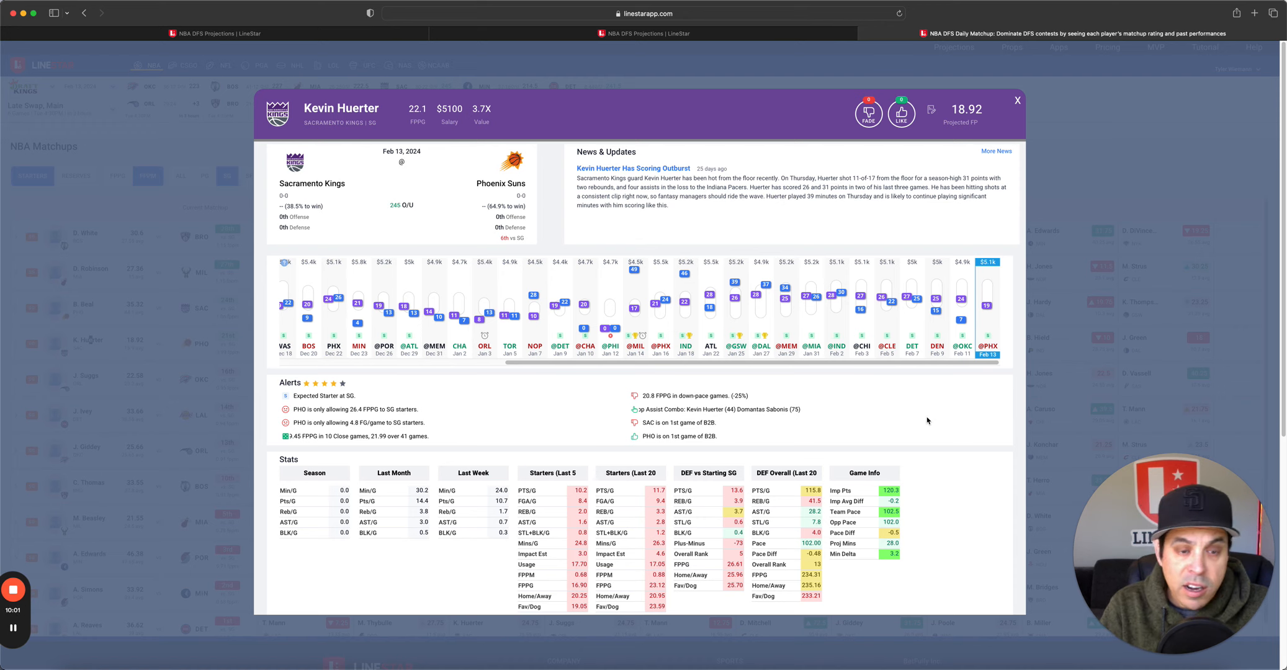
- Close Huerter's card, switch the grid to SF, and return to FanDuel projections
click(1017, 101)
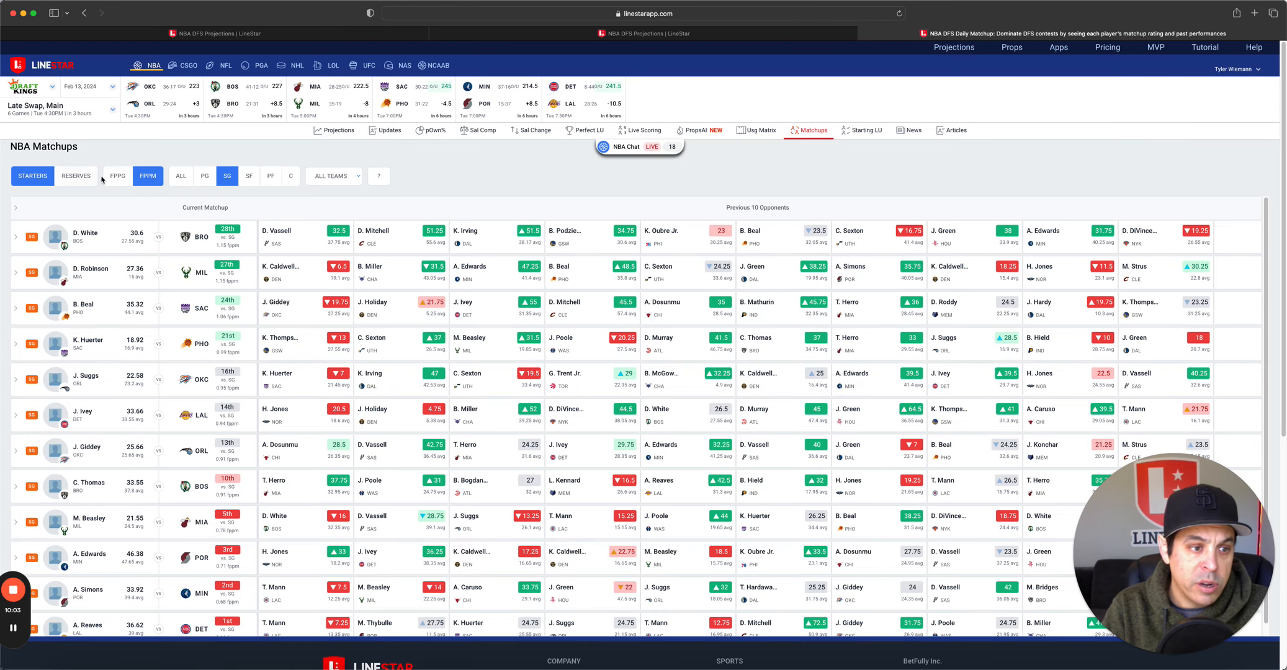
click(226, 176)
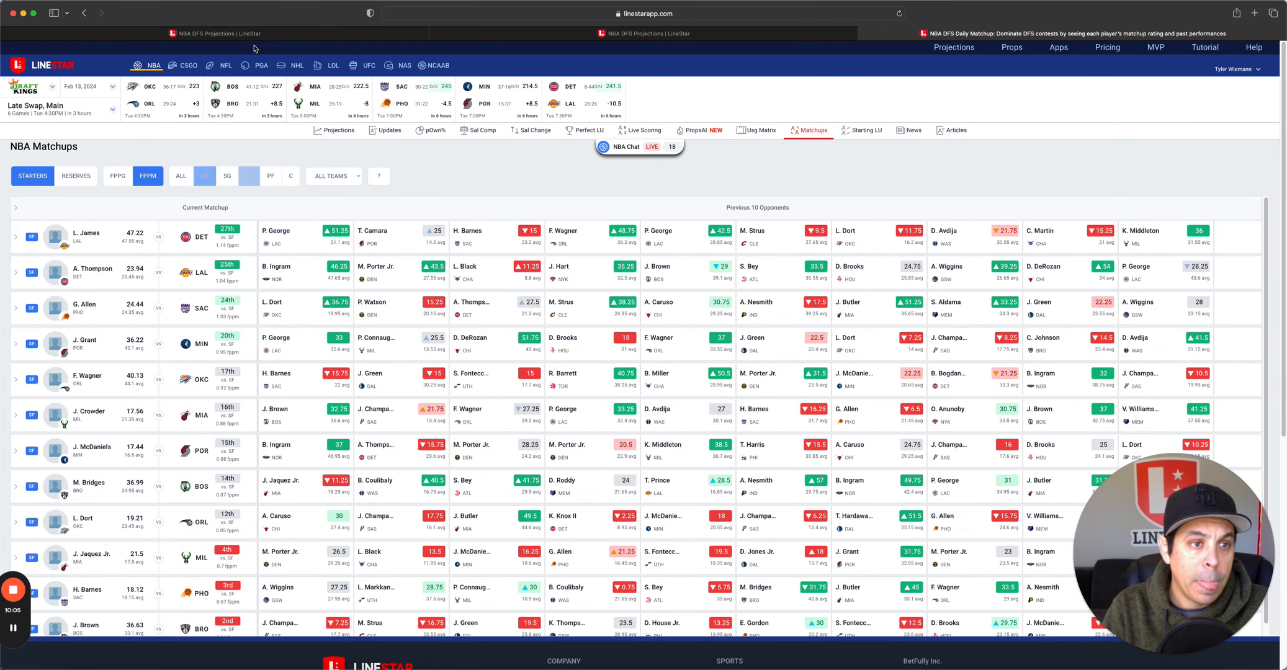
key(ctrl+Tab)
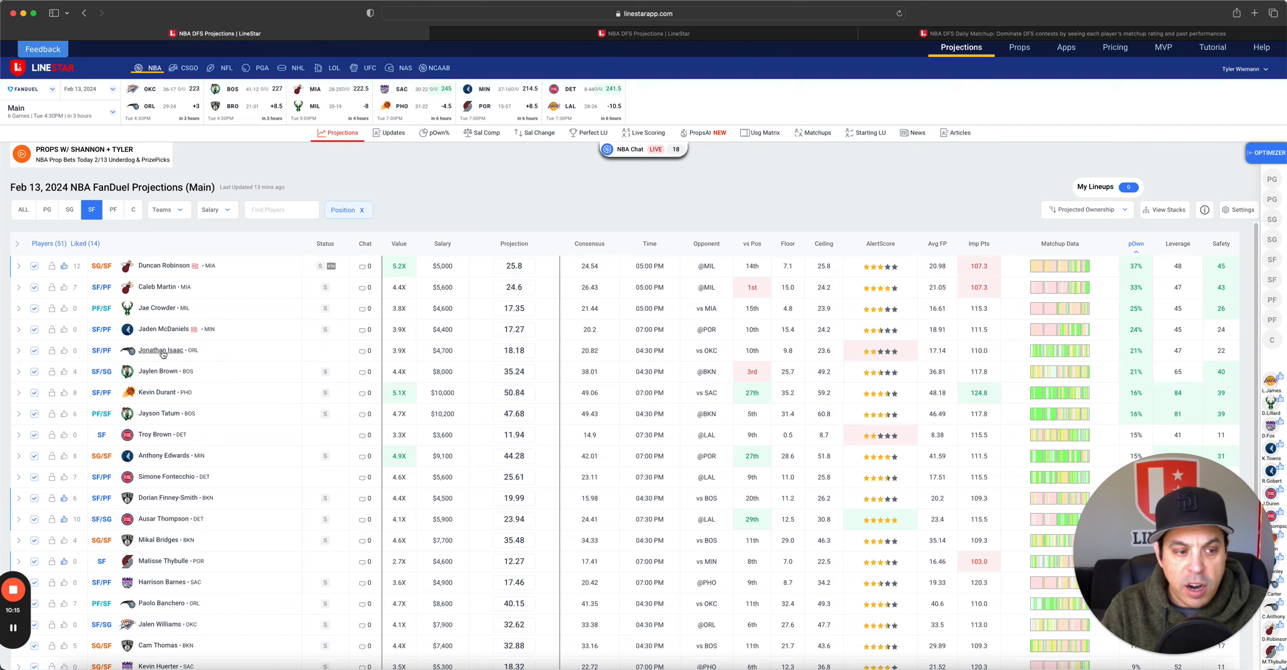
click(162, 350)
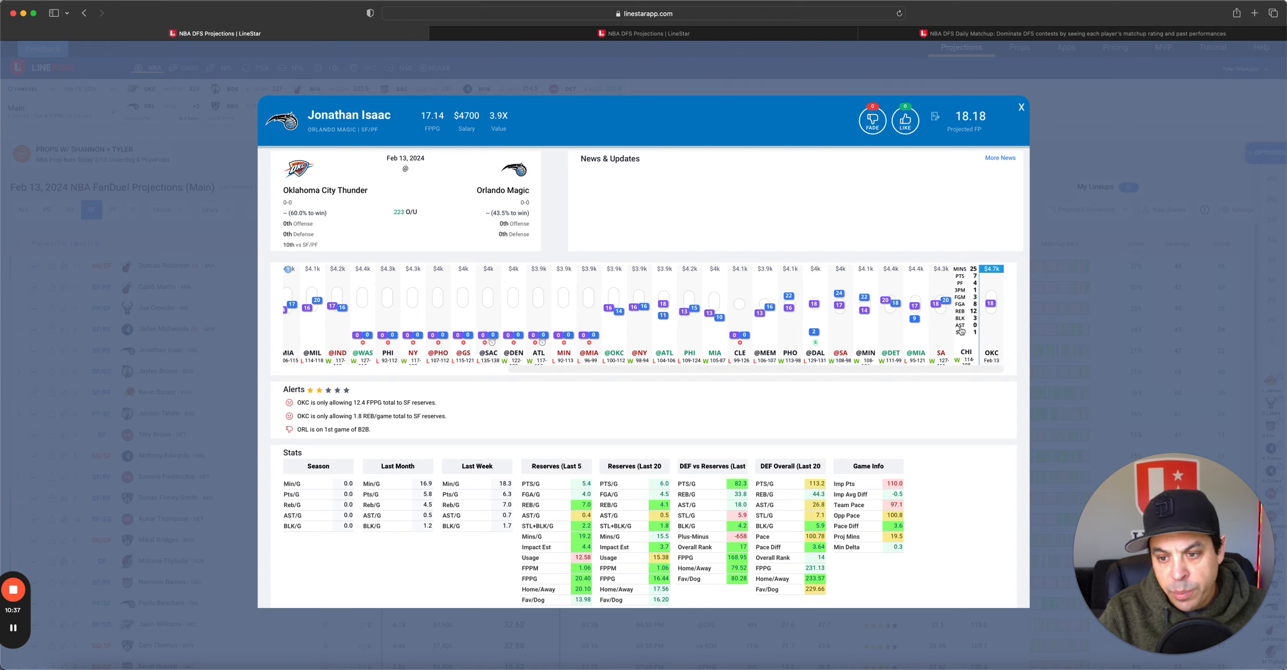
mouse_move(968, 301)
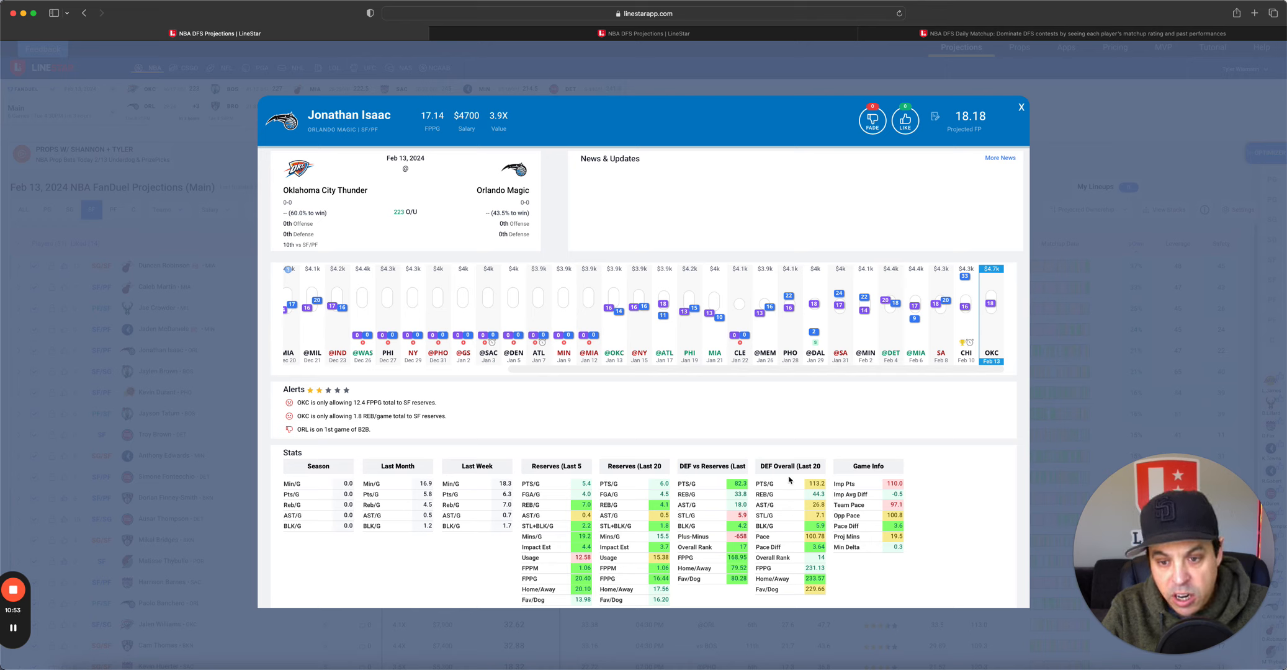
mouse_move(972, 324)
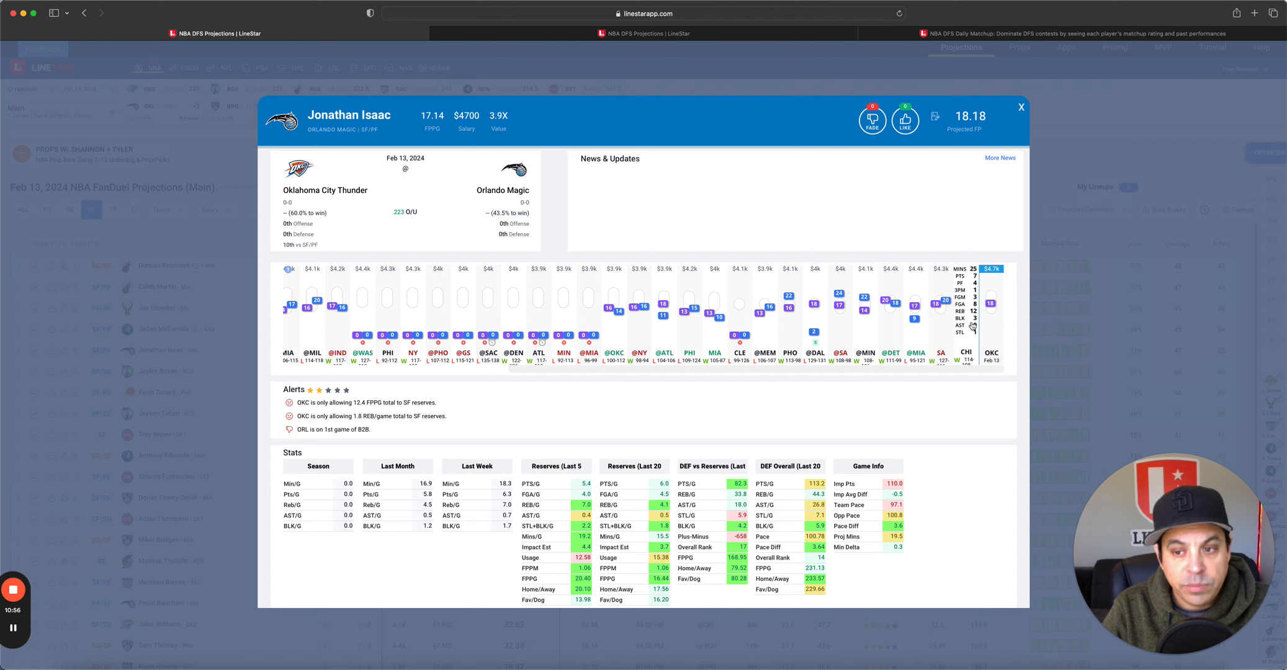
click(1021, 107)
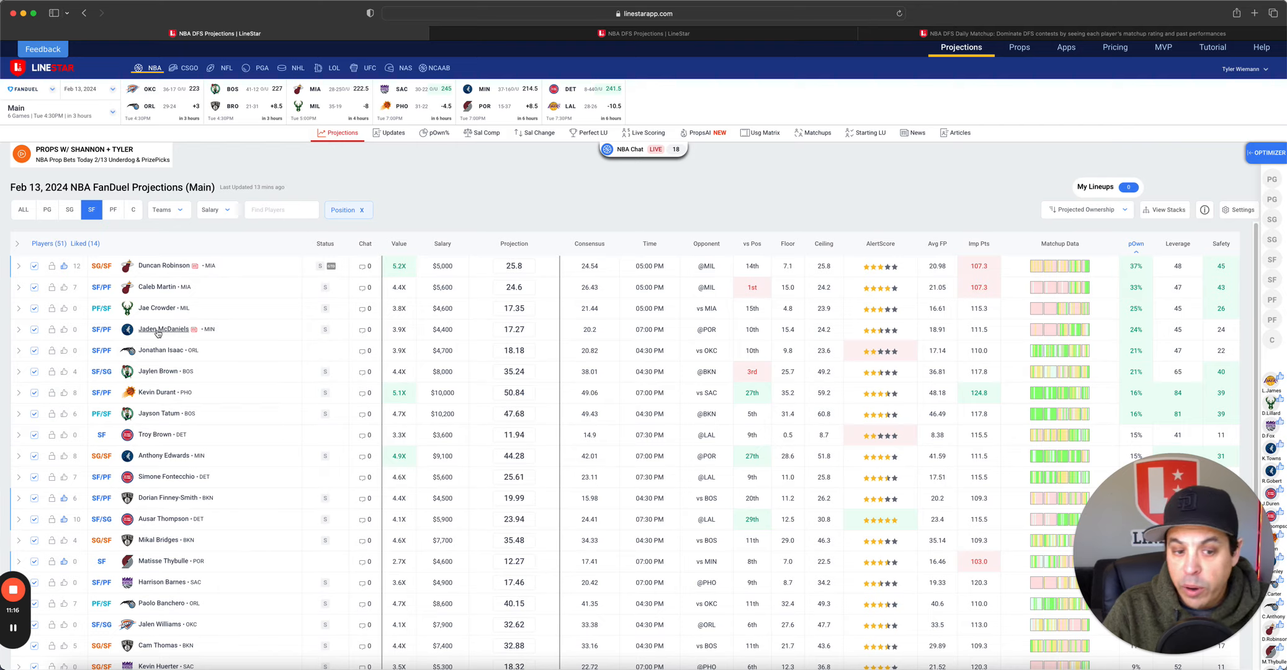
click(161, 329)
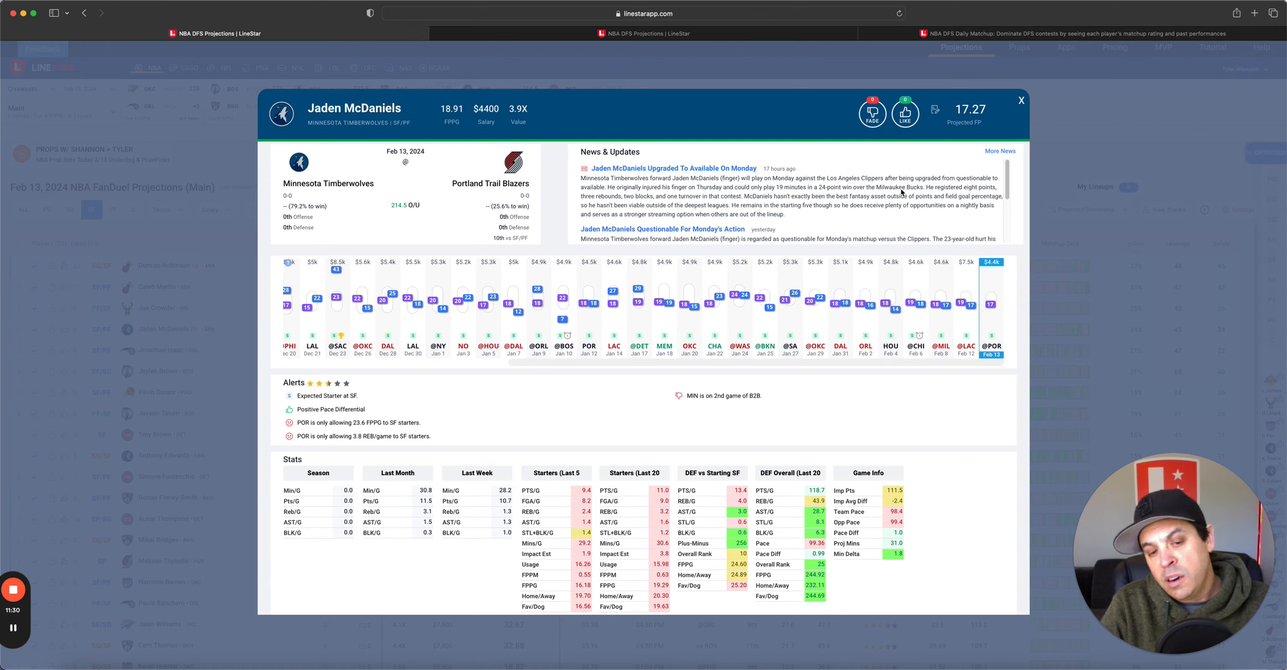
click(1021, 102)
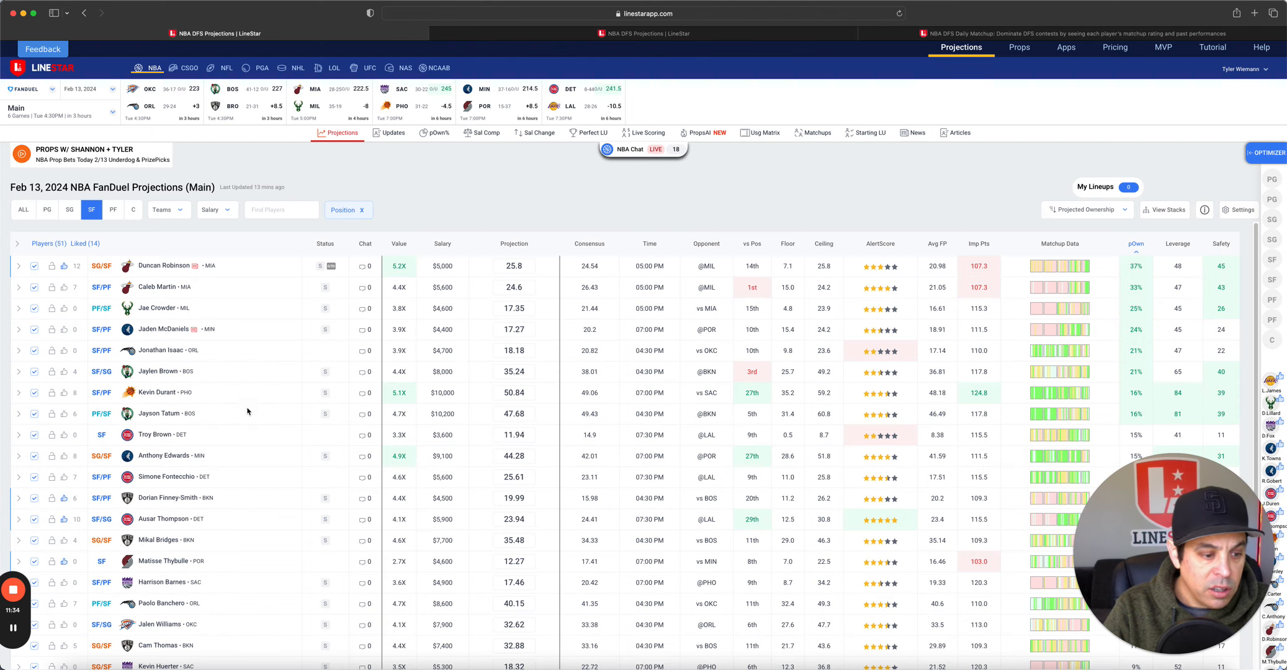
scroll(261, 404, down, 1)
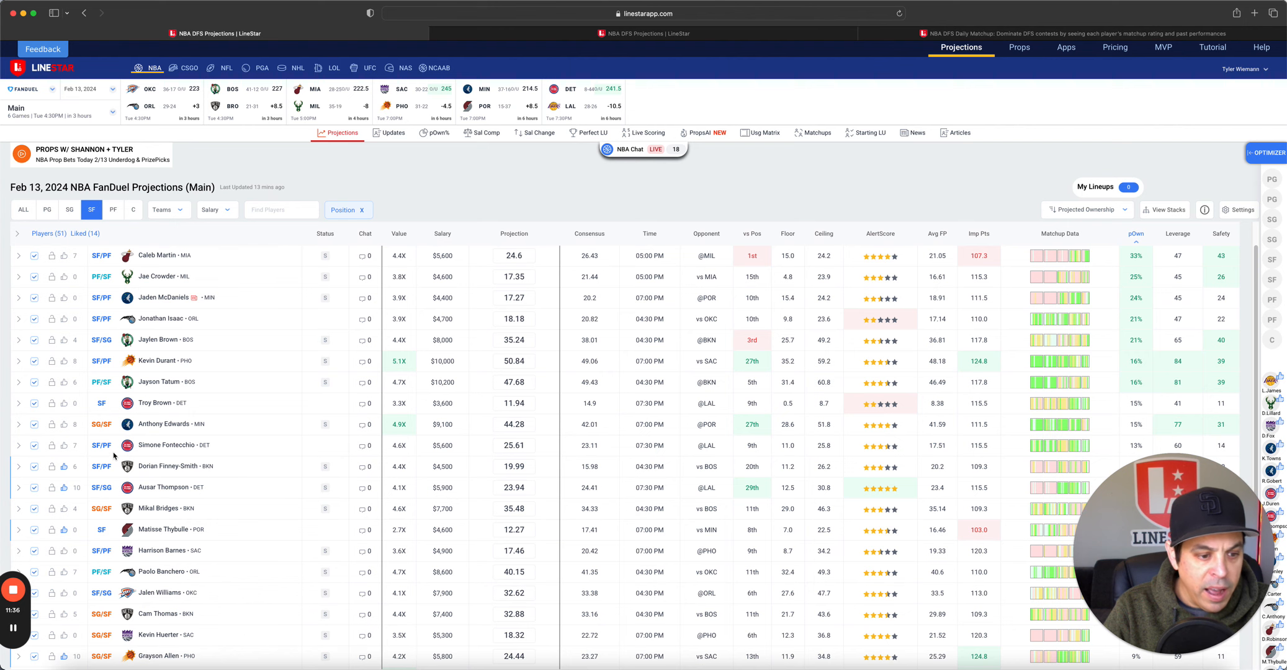
- Review Dorian Finney-Smith's card, then bring up Matisse Thybulle's player card
click(165, 466)
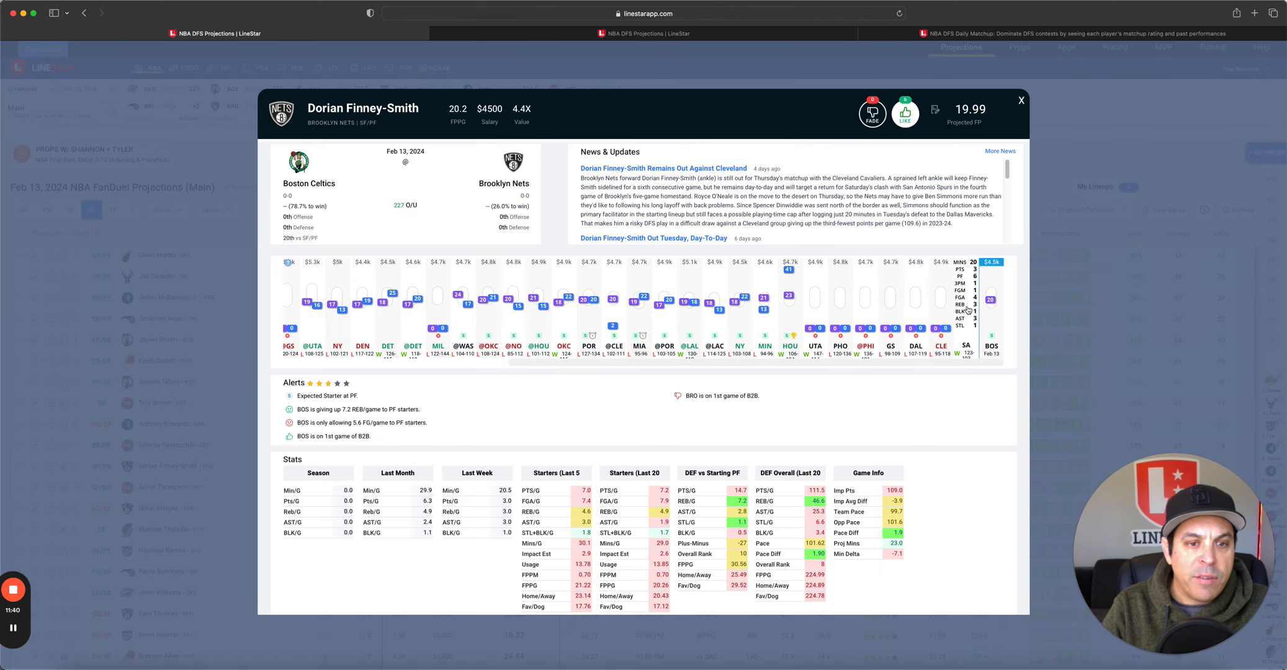
mouse_move(966, 301)
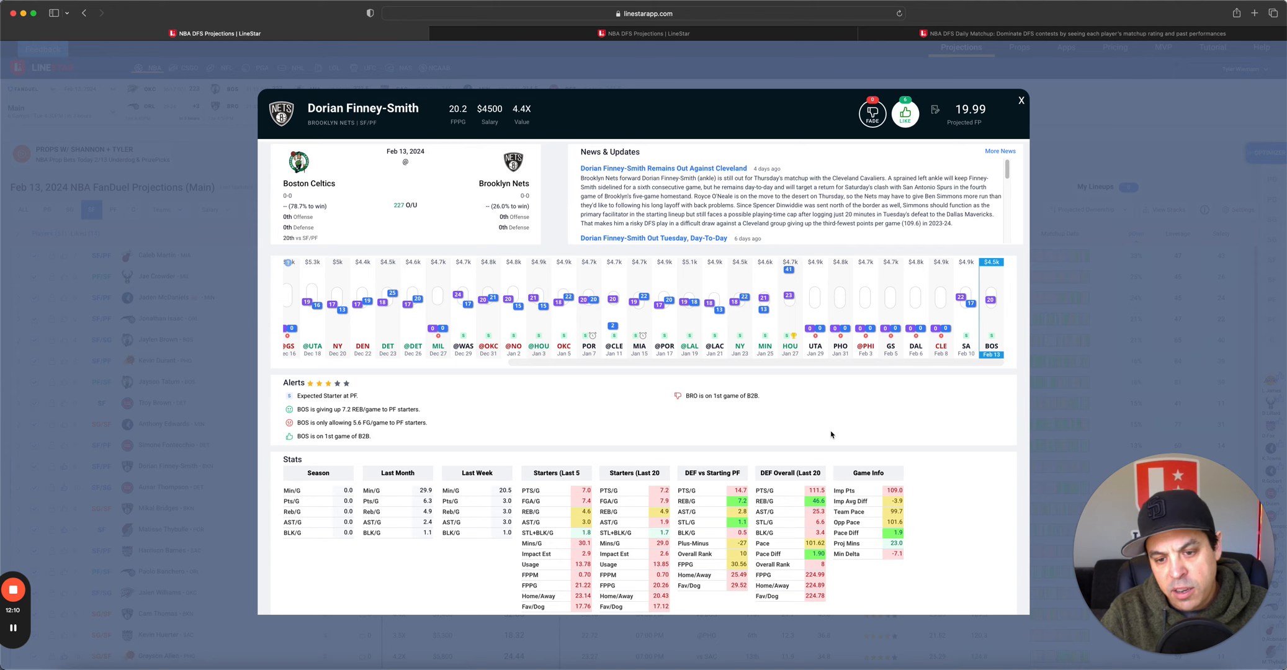
click(1021, 100)
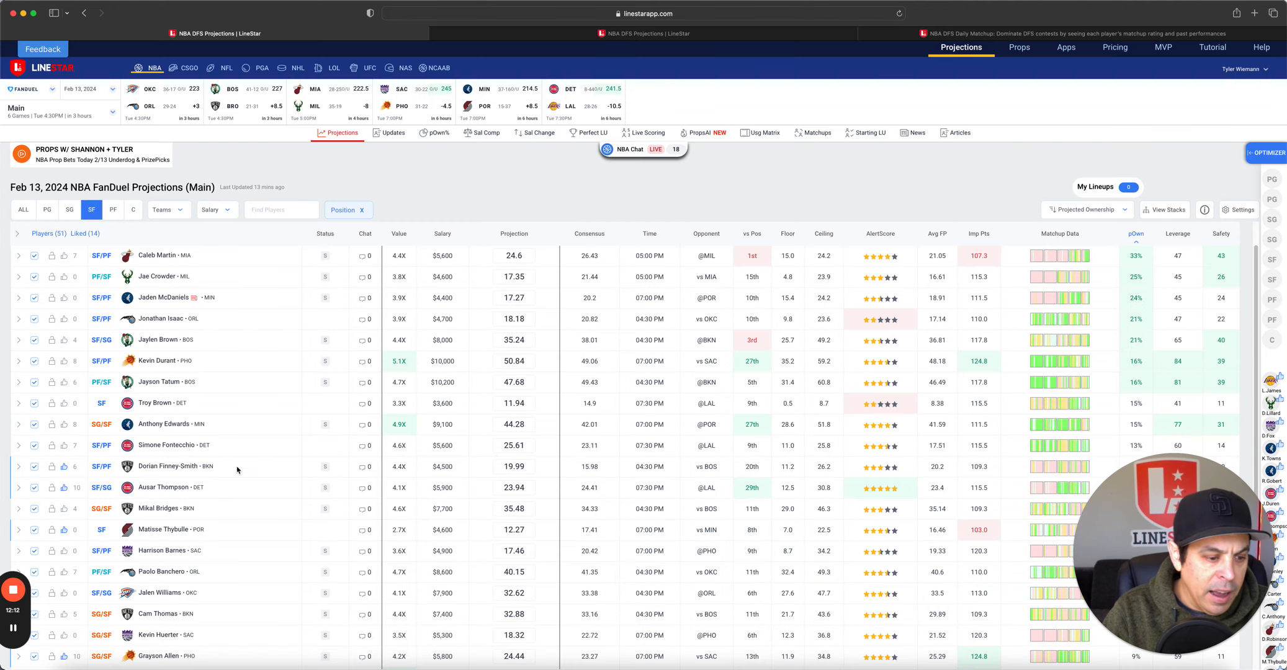
click(167, 530)
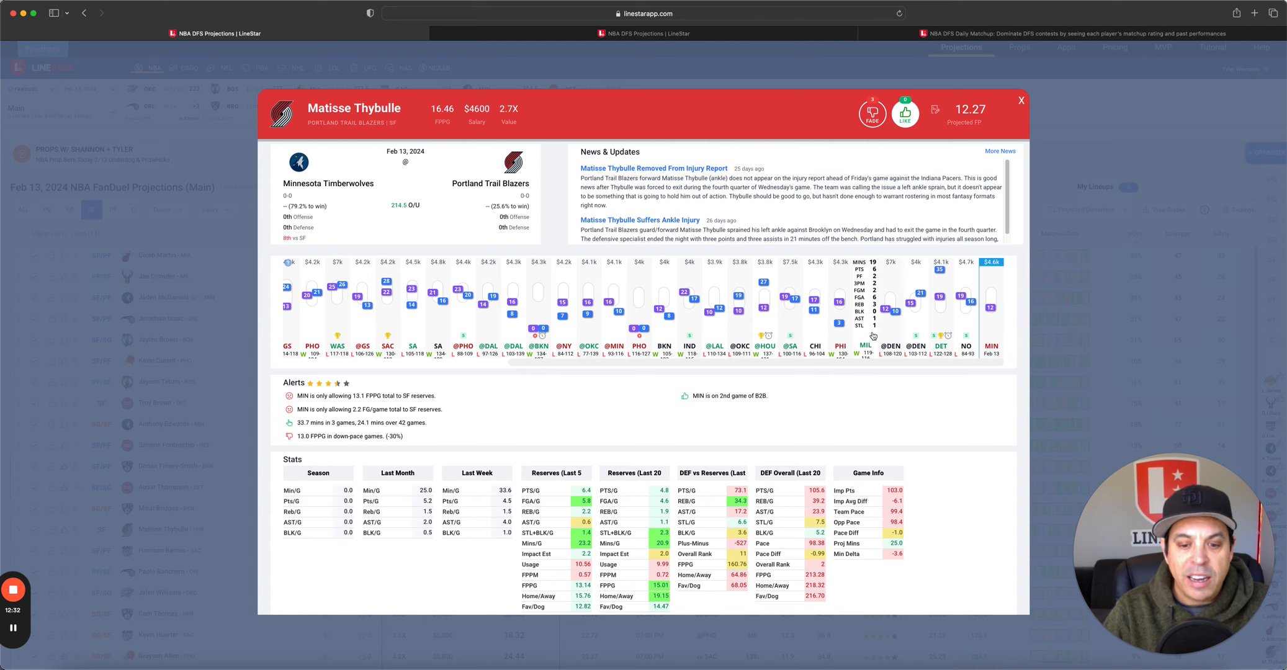
- Check Thybulle's 20.9 minutes stat, then close his player card
triple_click(665, 544)
click(666, 543)
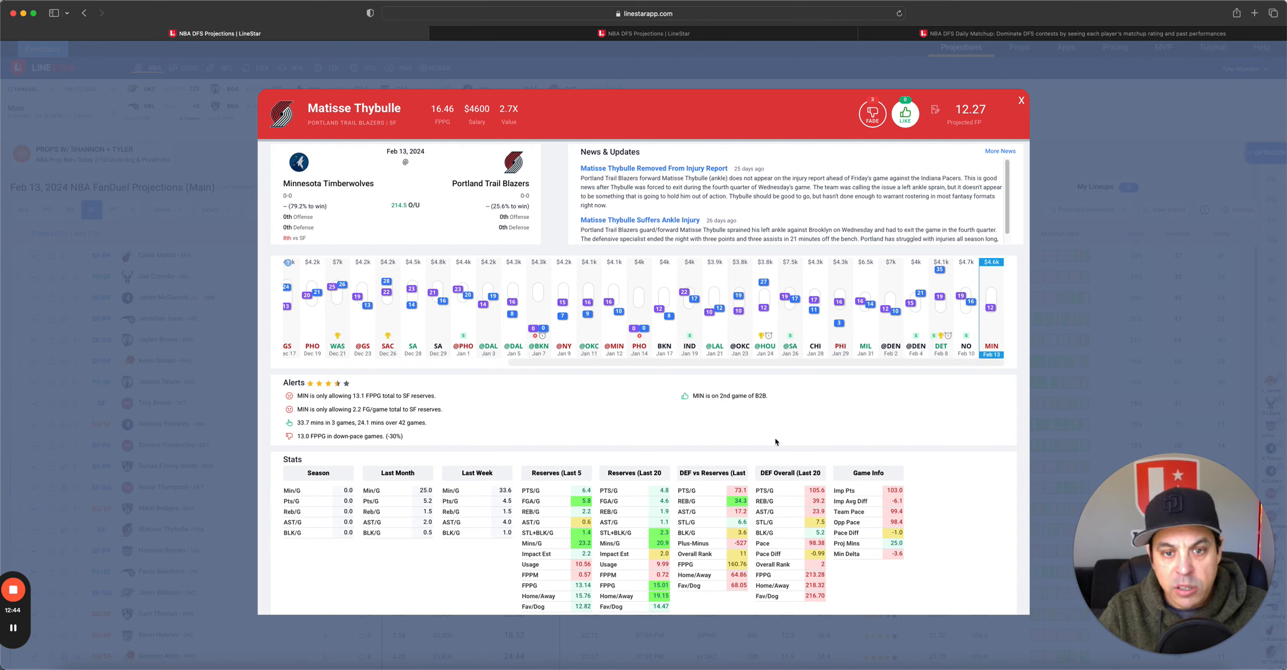
click(1022, 100)
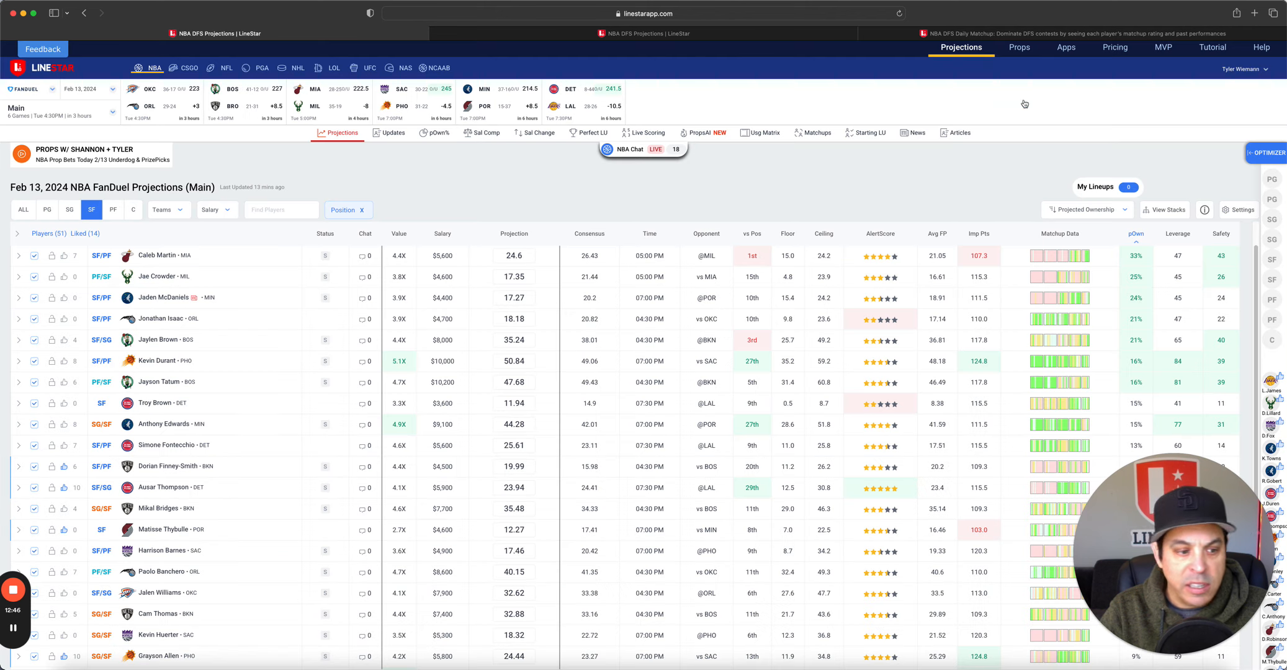
scroll(272, 469, down, 5)
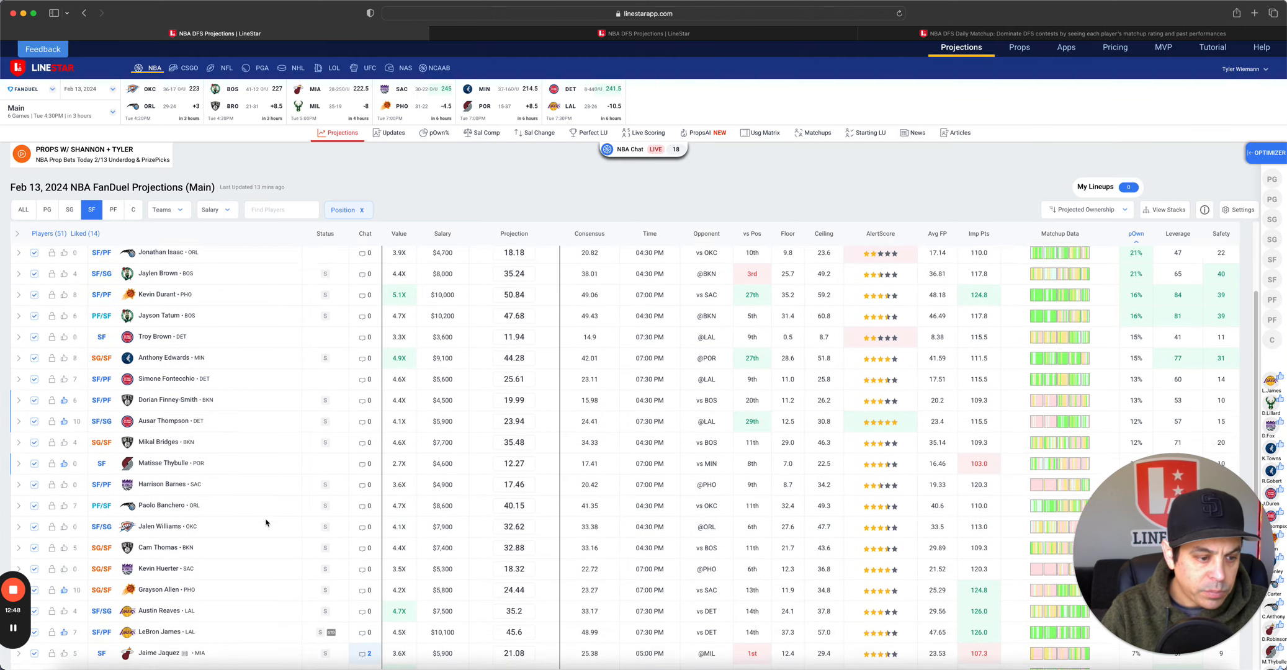
scroll(269, 504, down, 3)
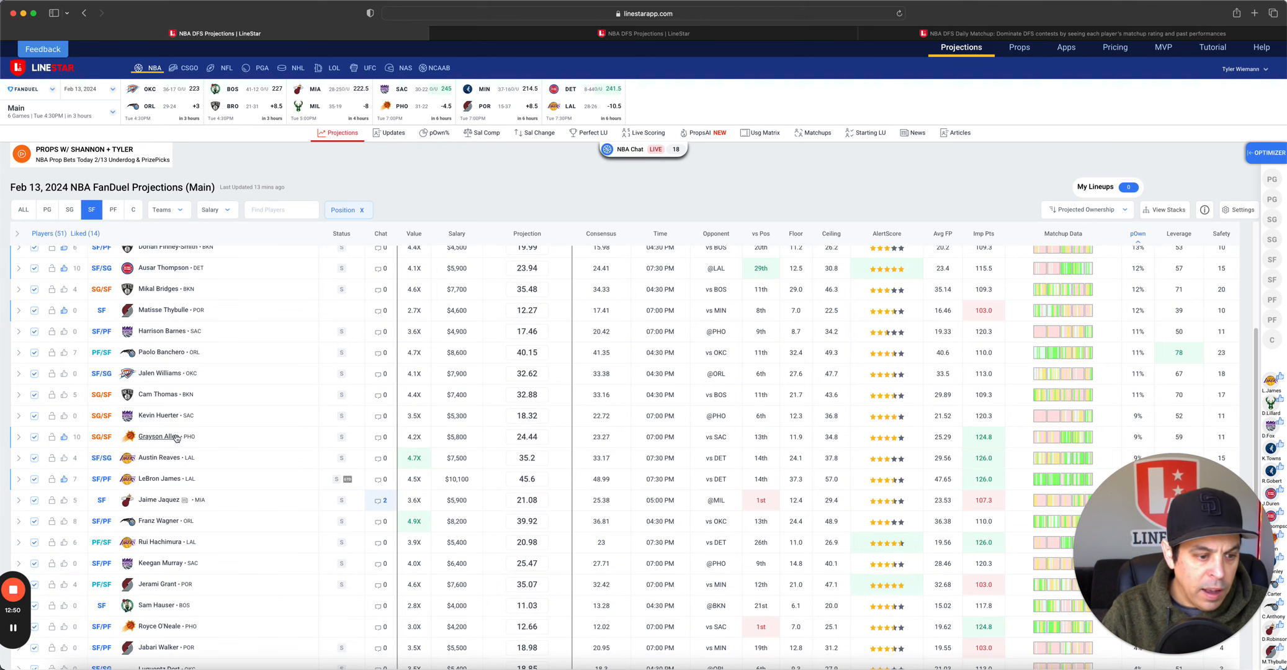
click(169, 479)
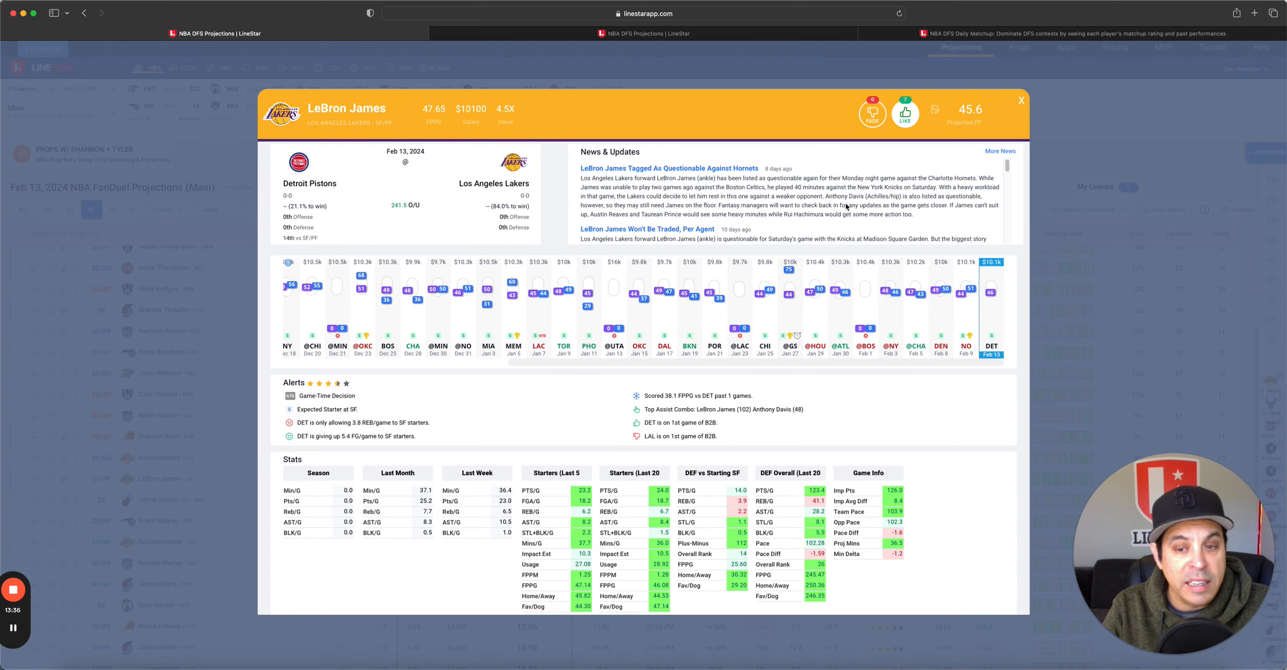
mouse_move(785, 302)
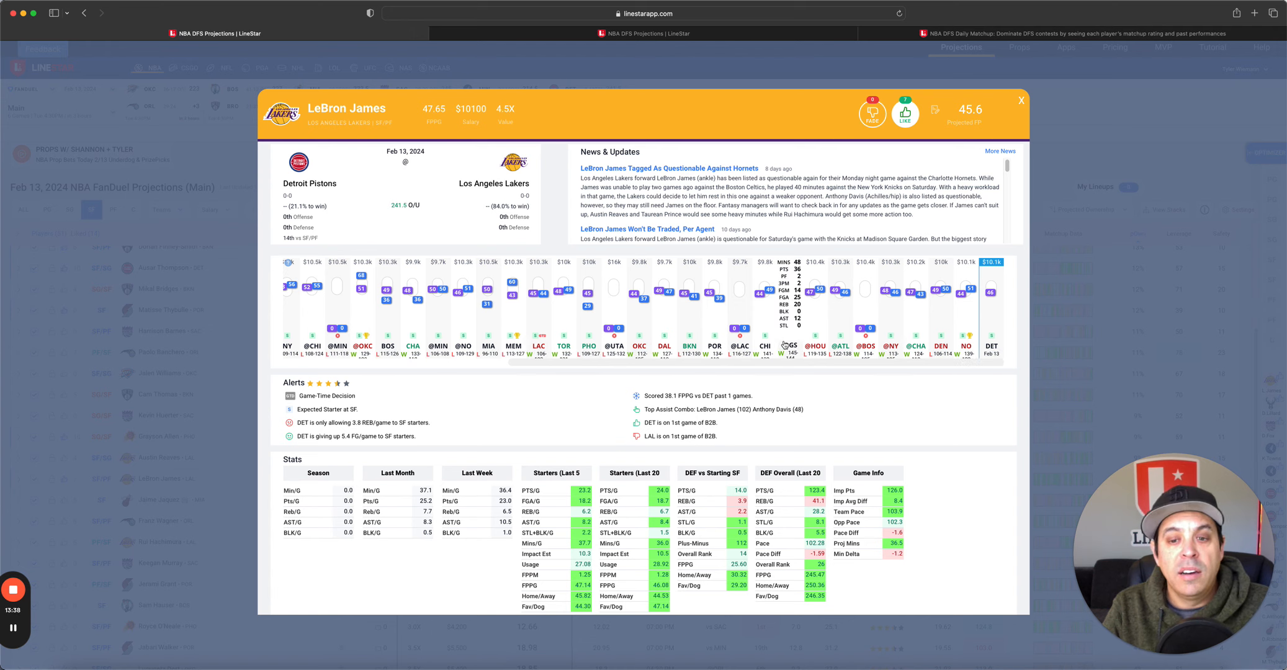
scroll(794, 294, left, 5)
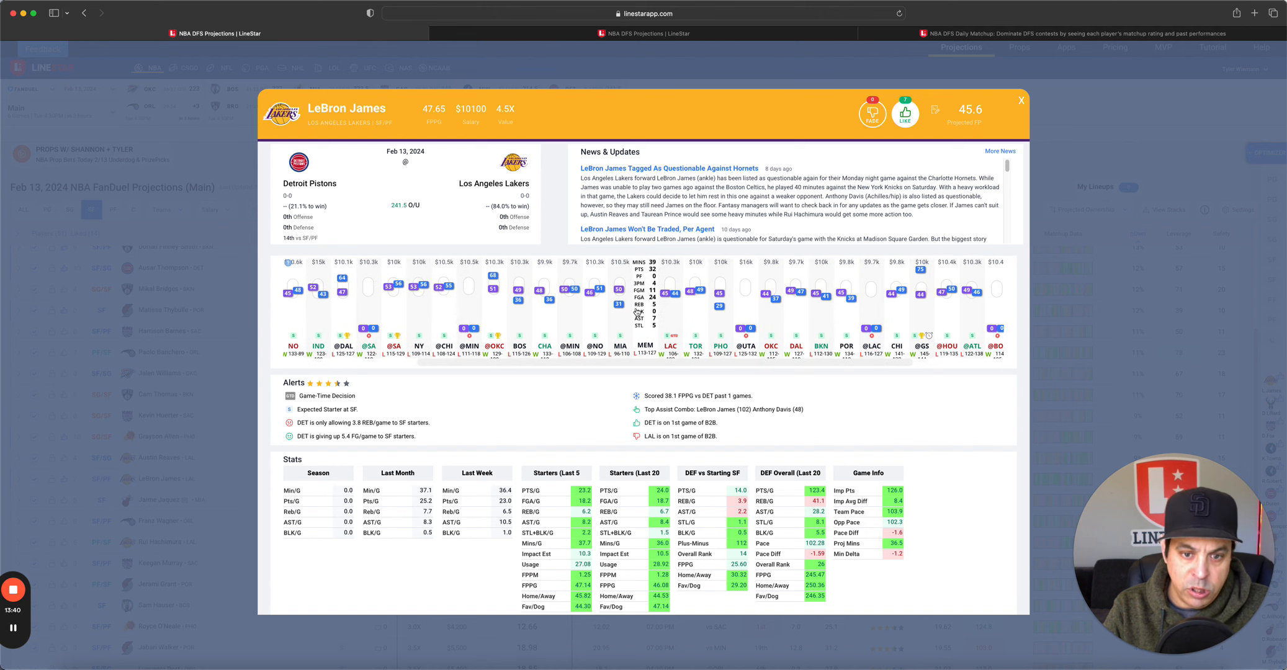
scroll(636, 312, left, 5)
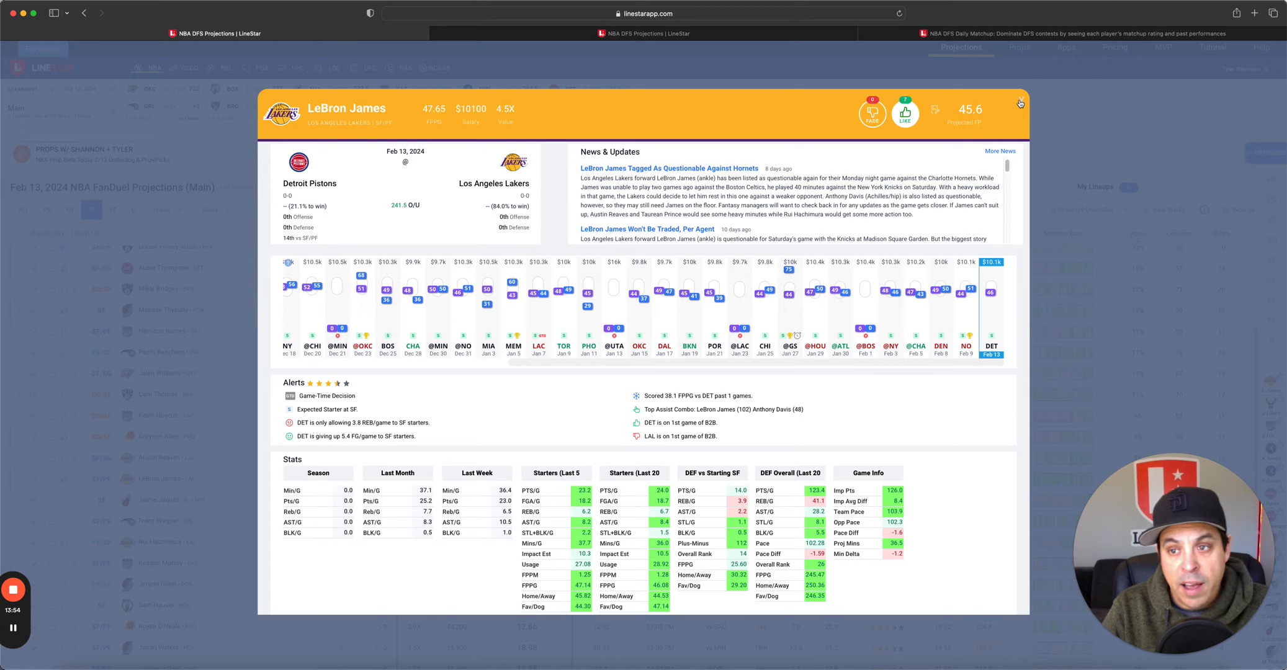
click(1021, 102)
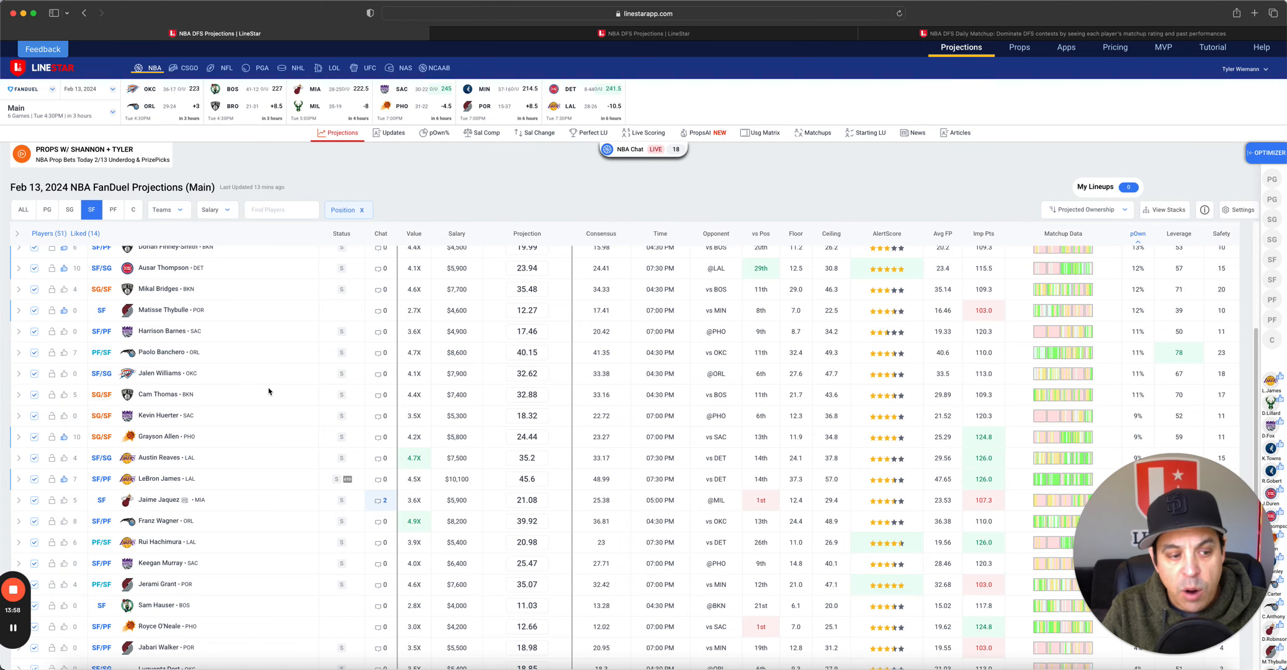
scroll(269, 391, up, 8)
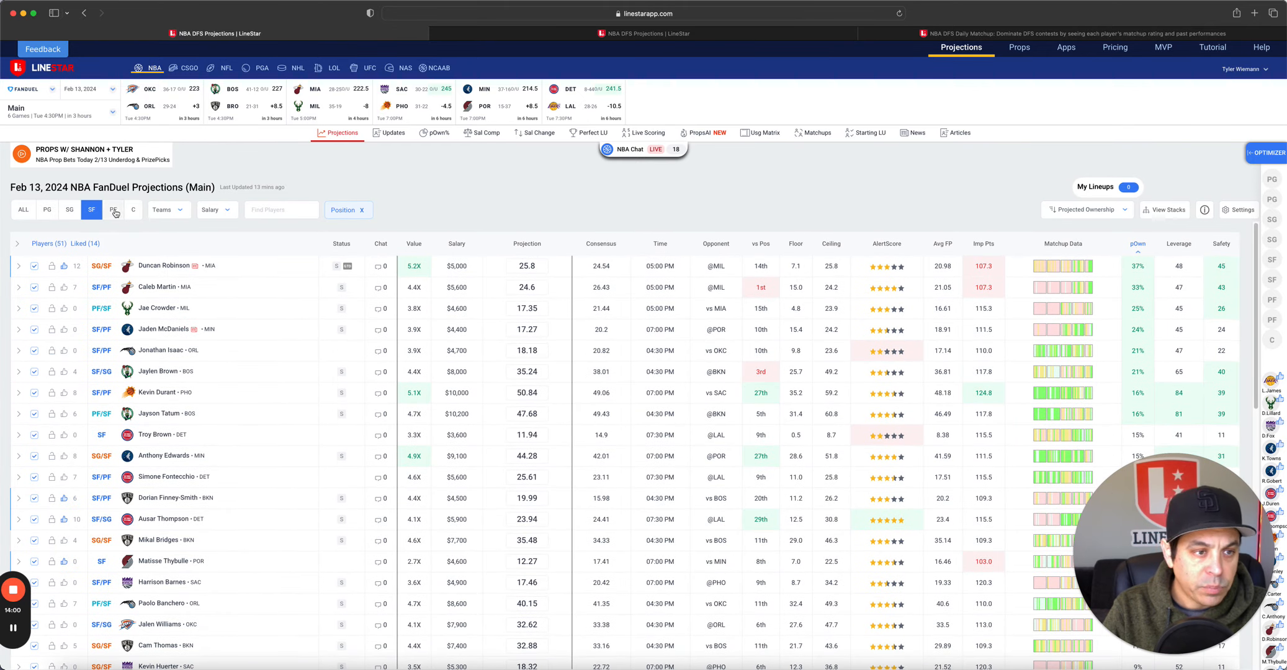
- Filter DraftKings Late Swap to SF and review Jaime Jaquez Jr.'s player card
key(ctrl+Tab)
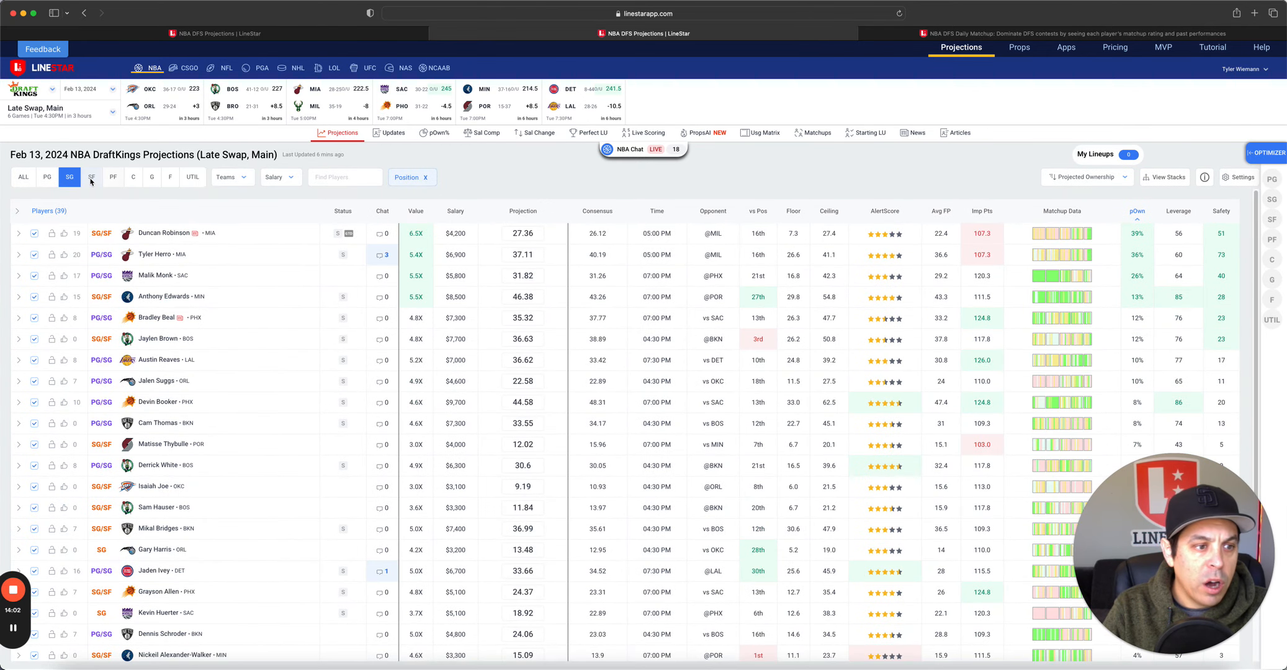
click(90, 177)
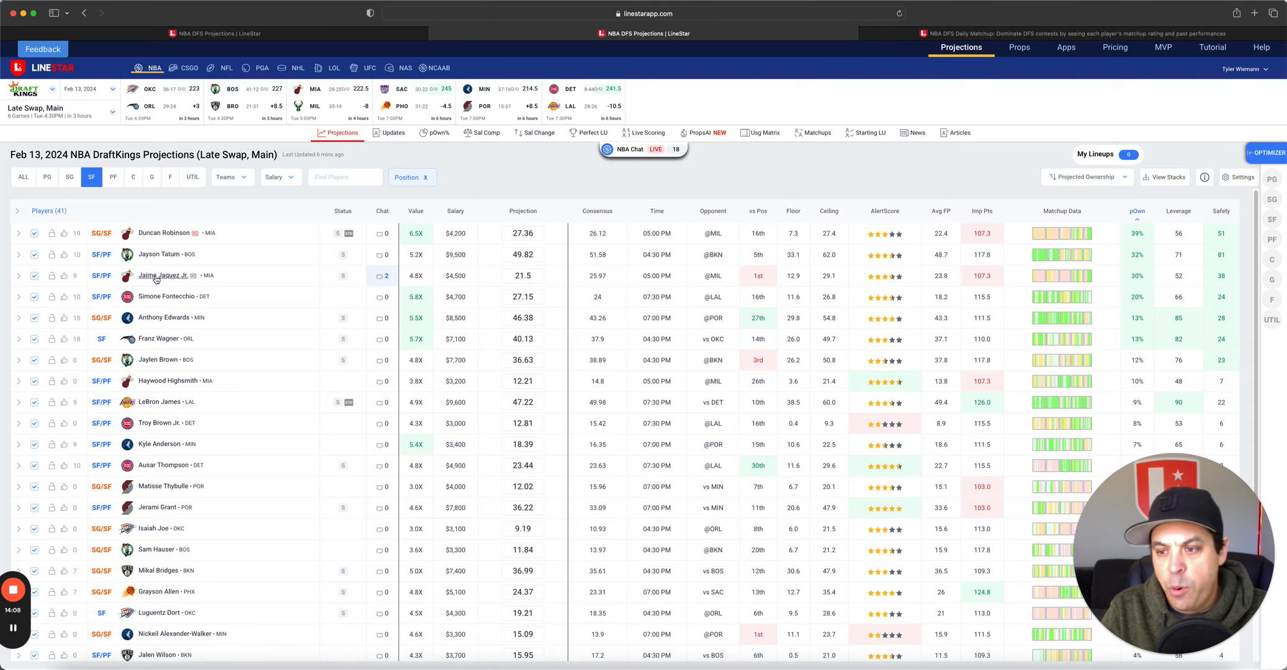
click(156, 275)
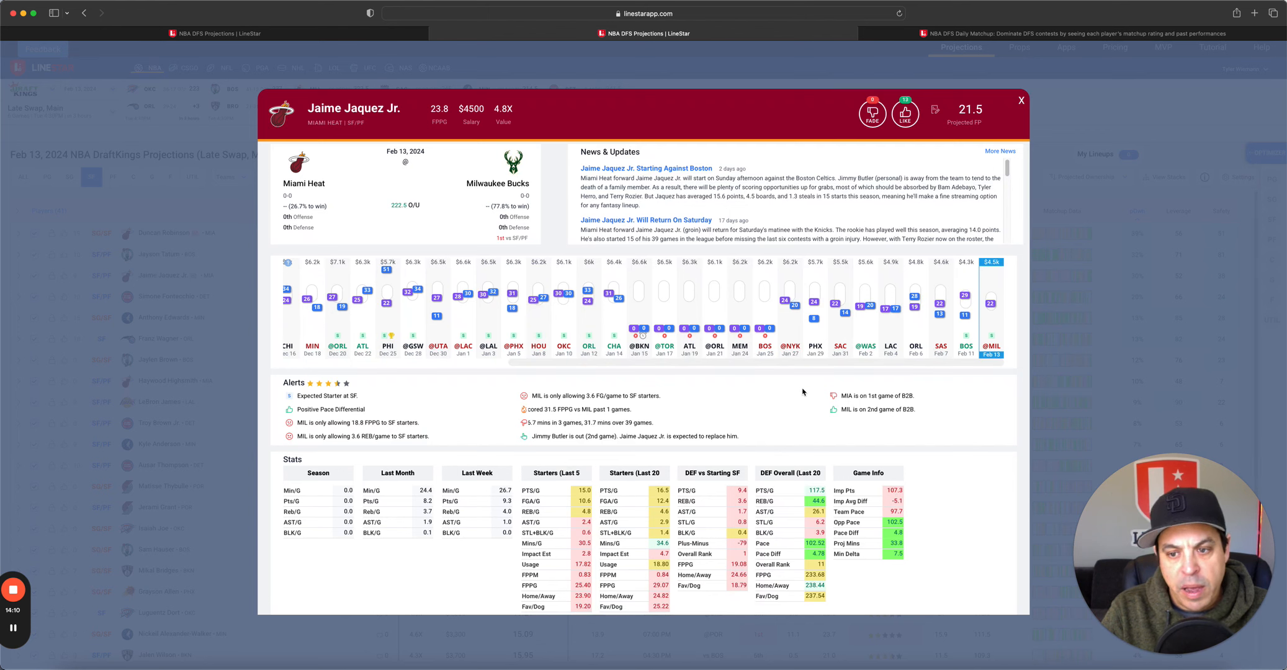
mouse_move(914, 291)
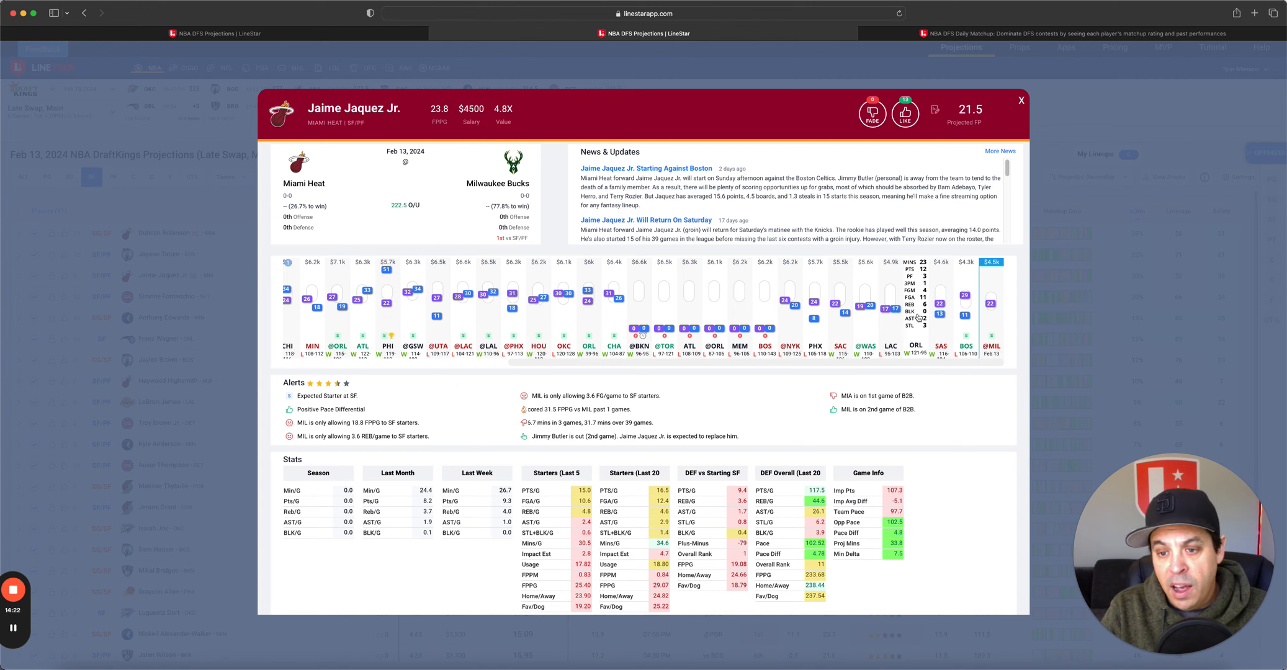
click(1021, 101)
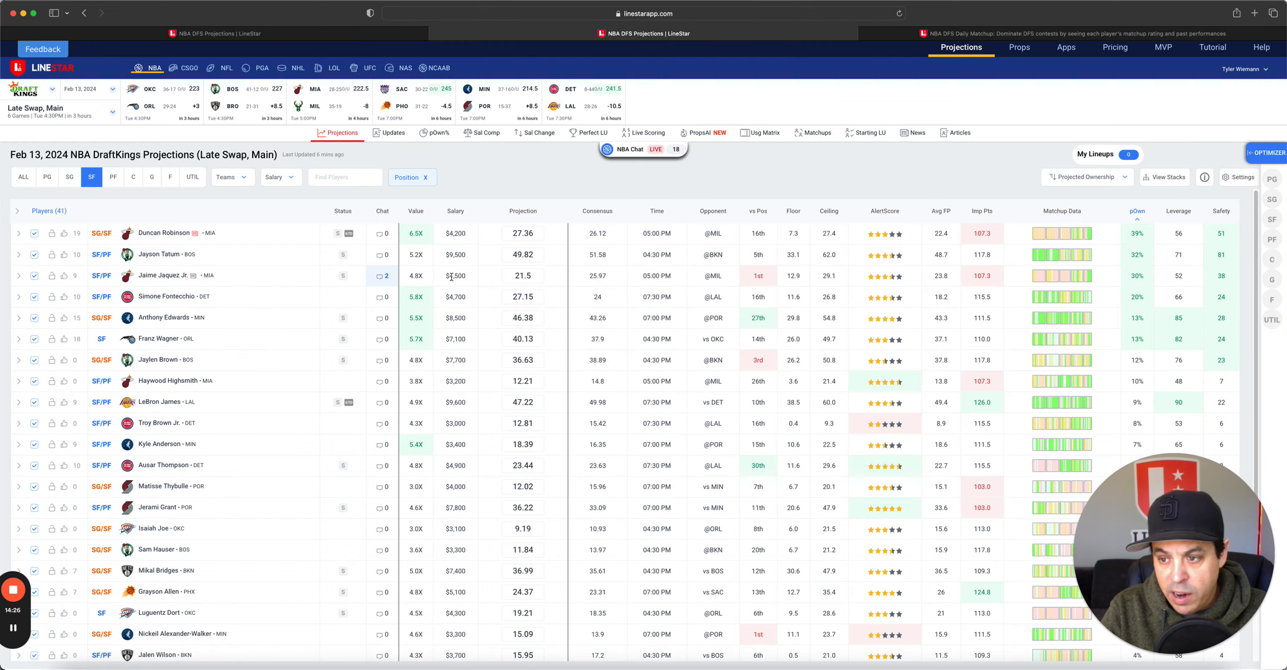
- Review Jayson Tatum's player card and close it
click(159, 254)
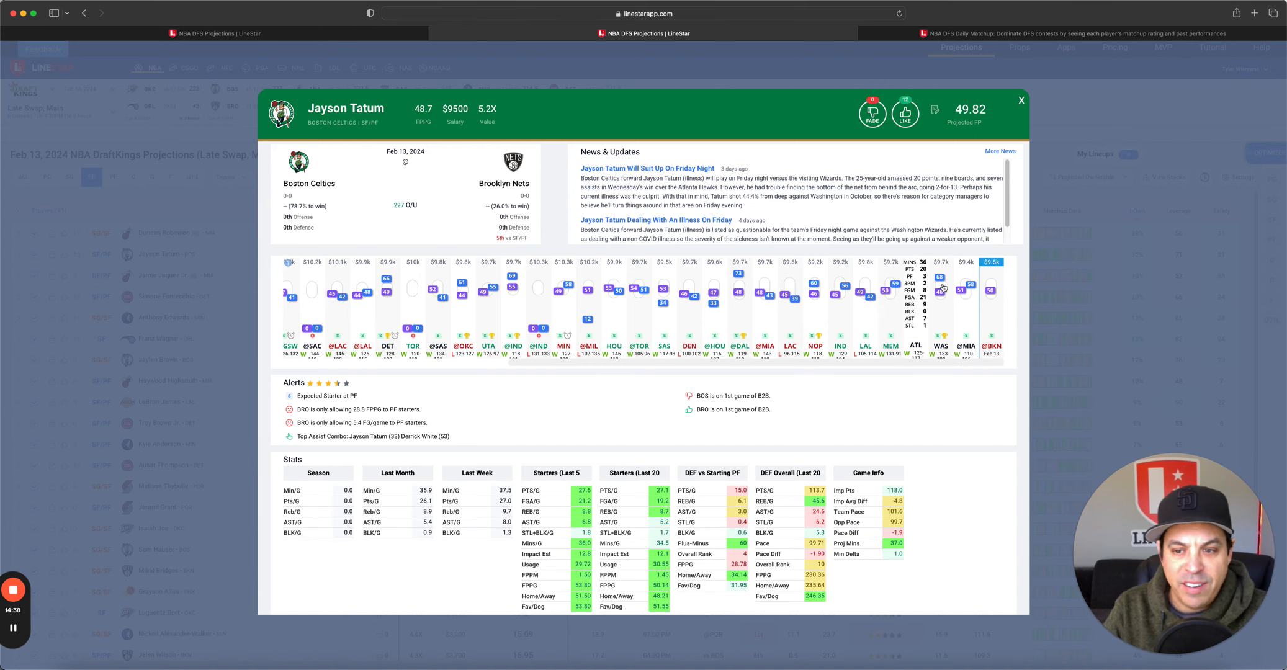
click(1022, 103)
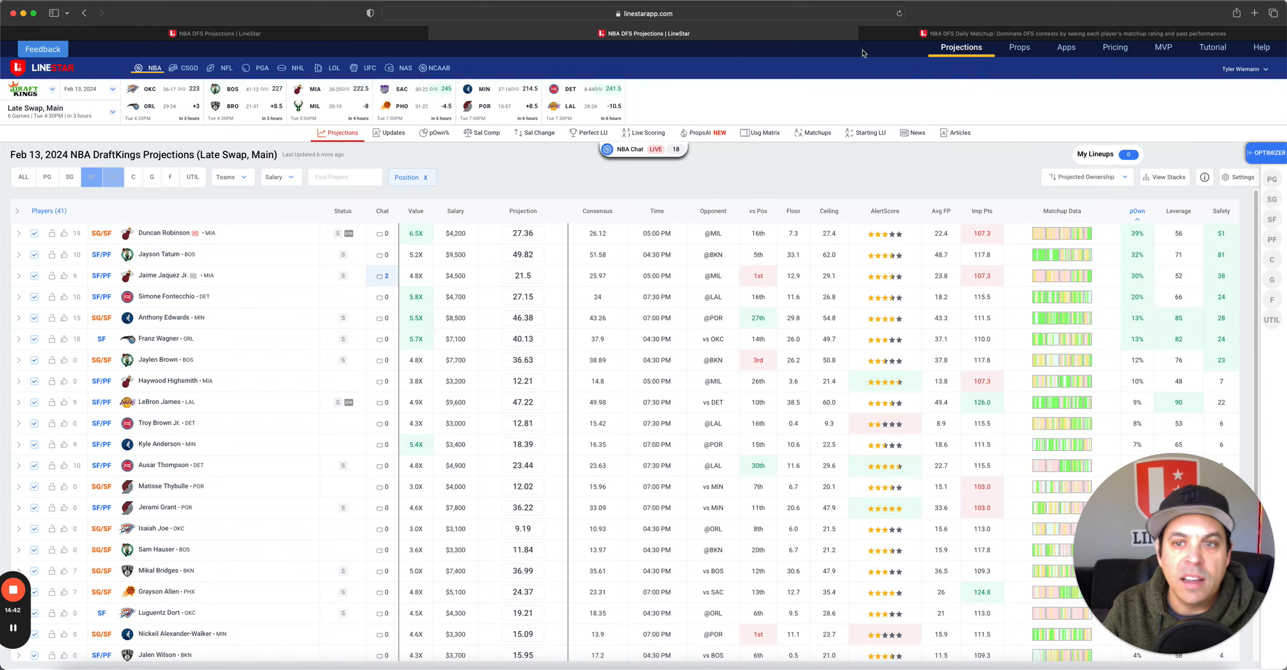
- Switch to the SF Matchups grid and review Jerami Grant's player card
key(ctrl+Tab)
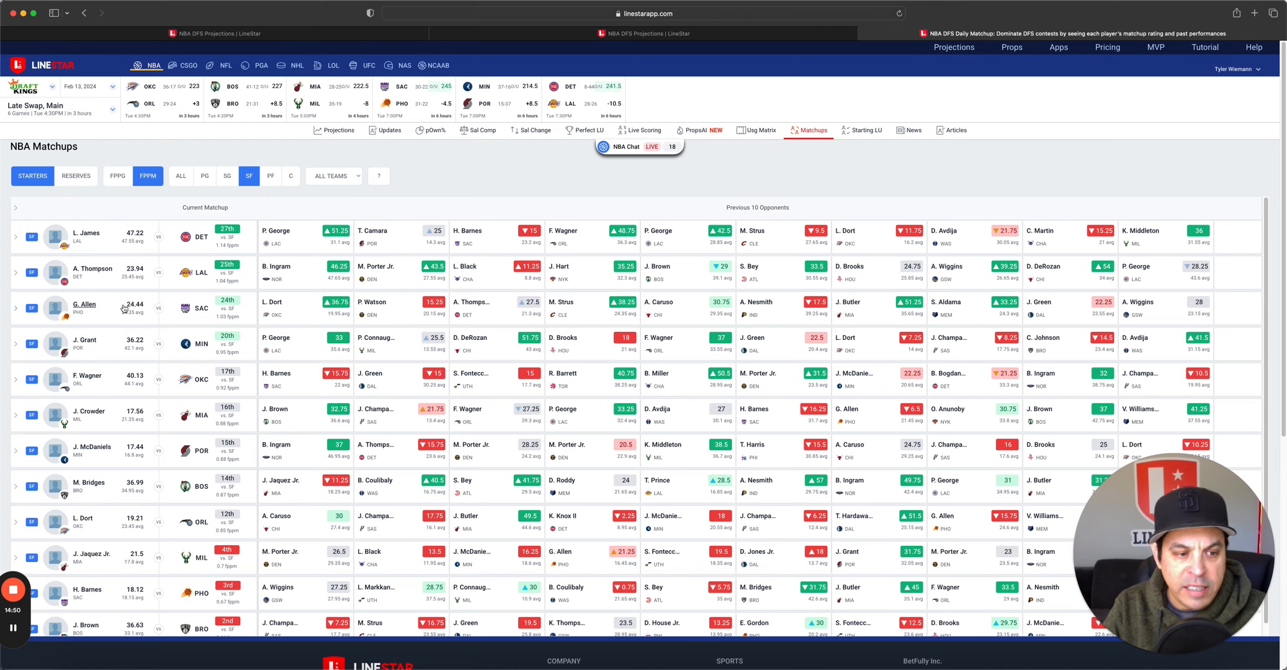
click(84, 342)
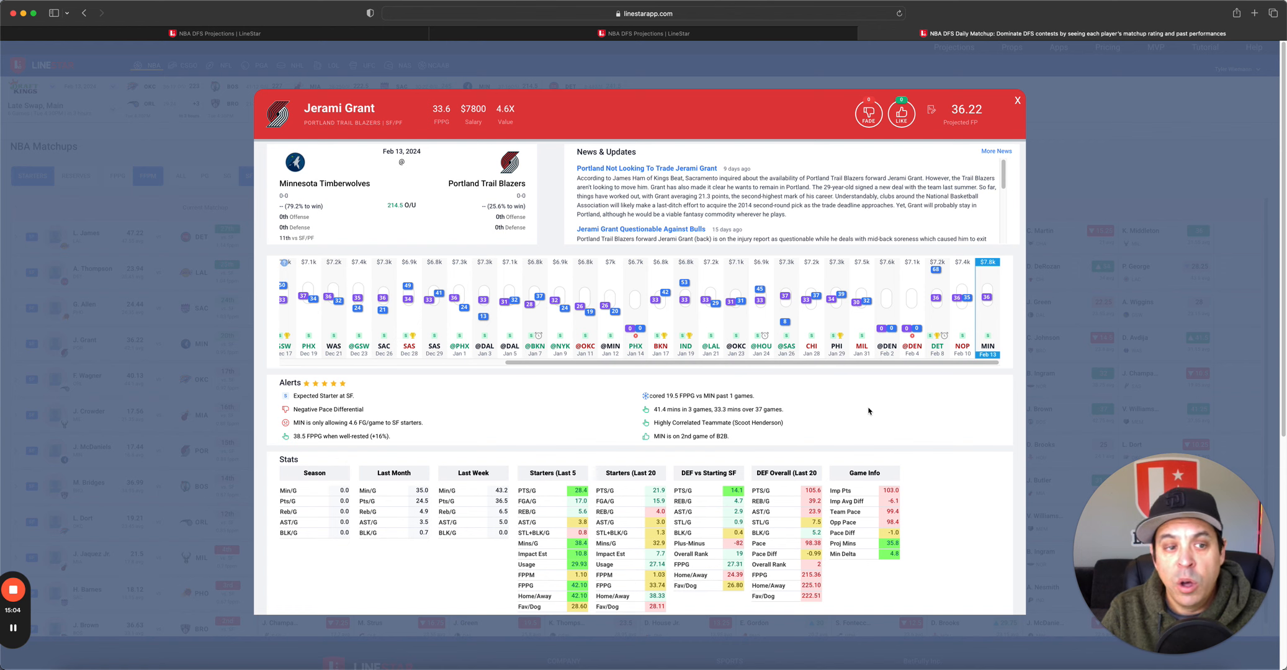
click(1016, 100)
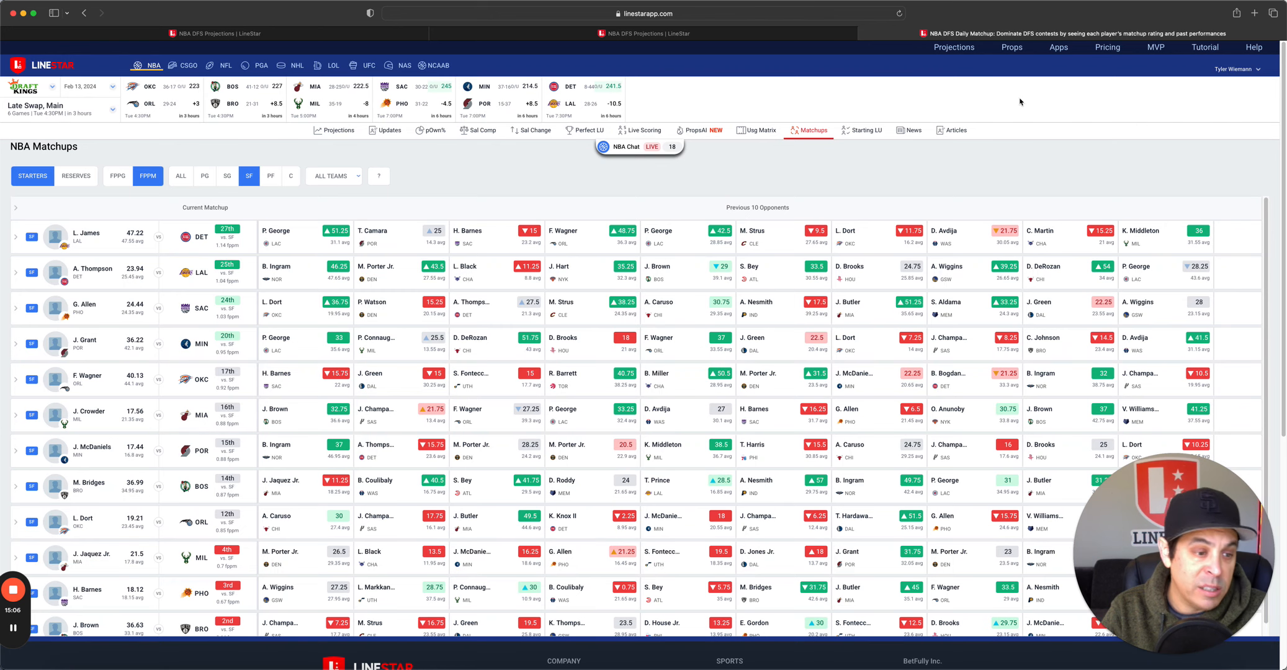
- Review Karl-Anthony Towns' card on FanDuel, then move to DraftKings Late Swap projections
click(277, 34)
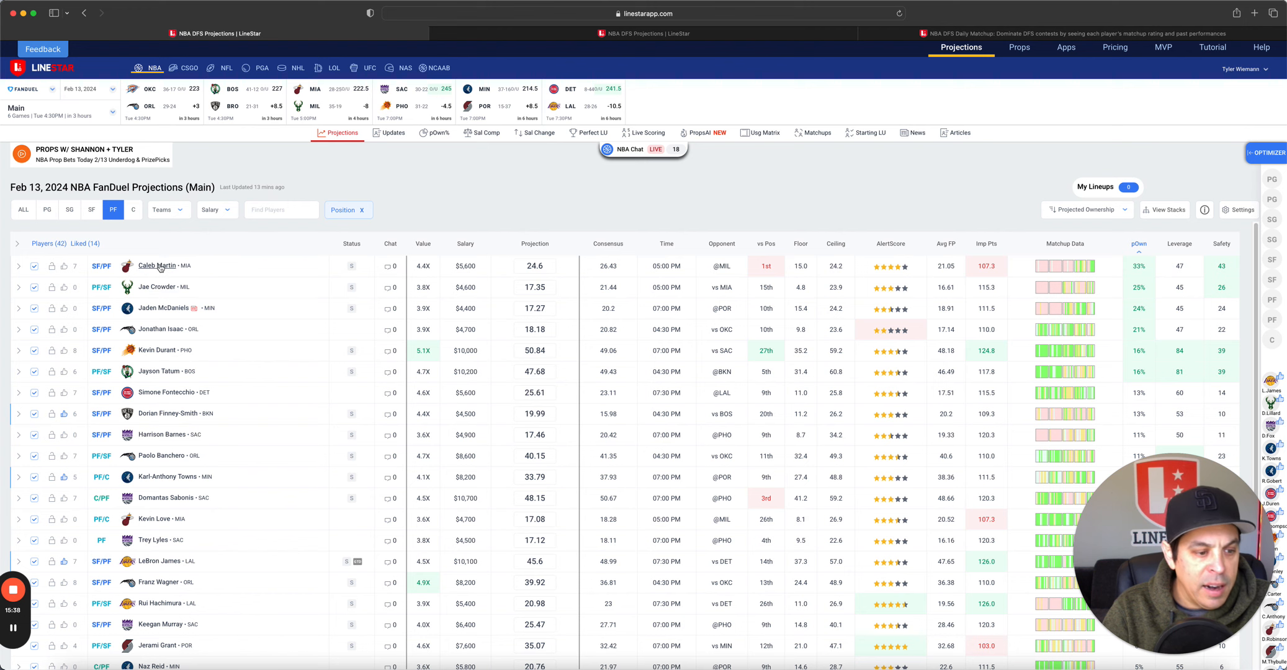
click(171, 476)
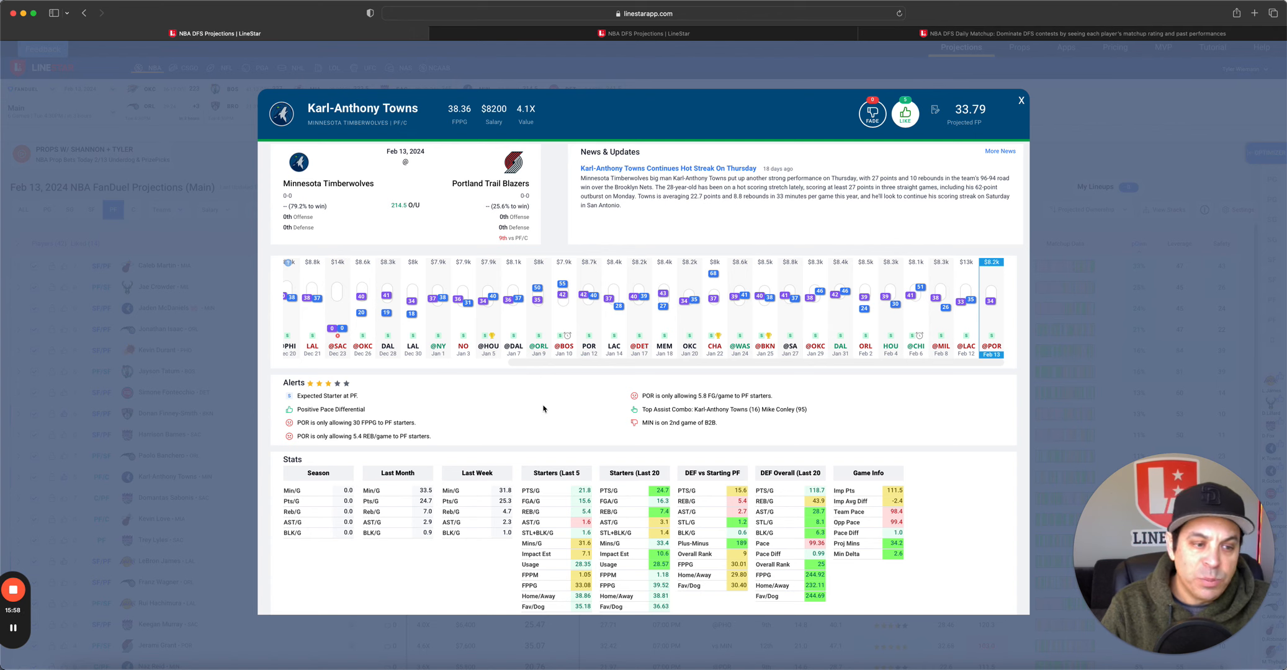
click(1021, 102)
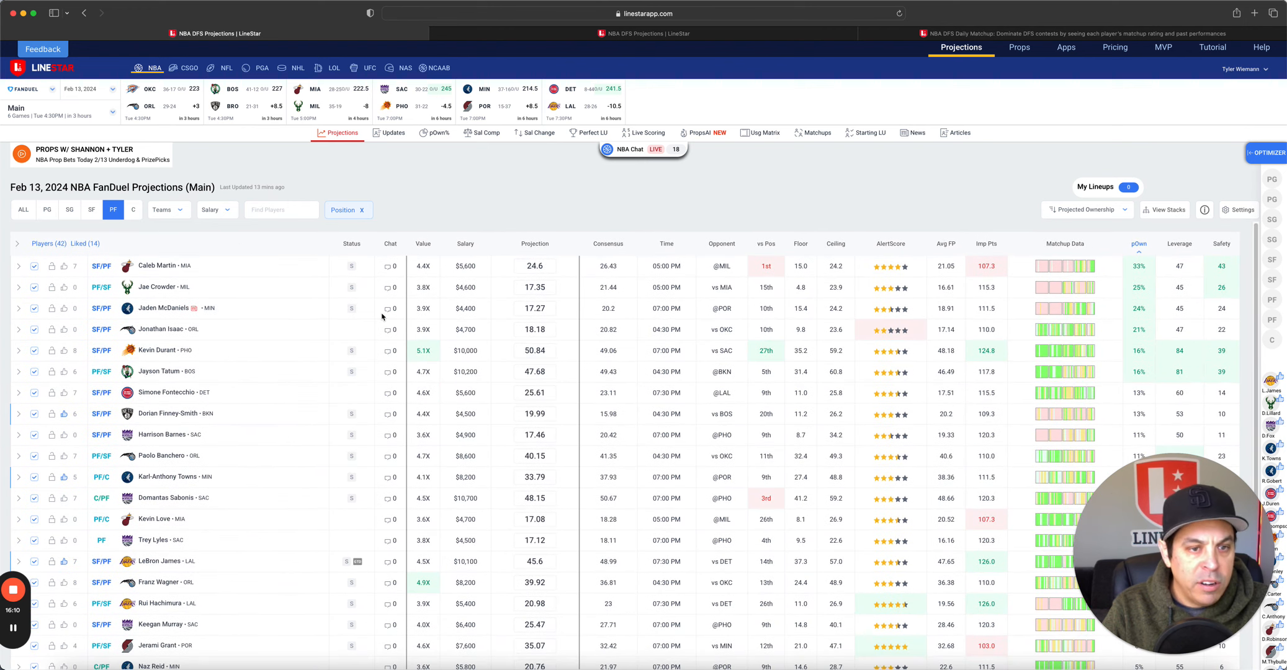
key(ctrl+Tab)
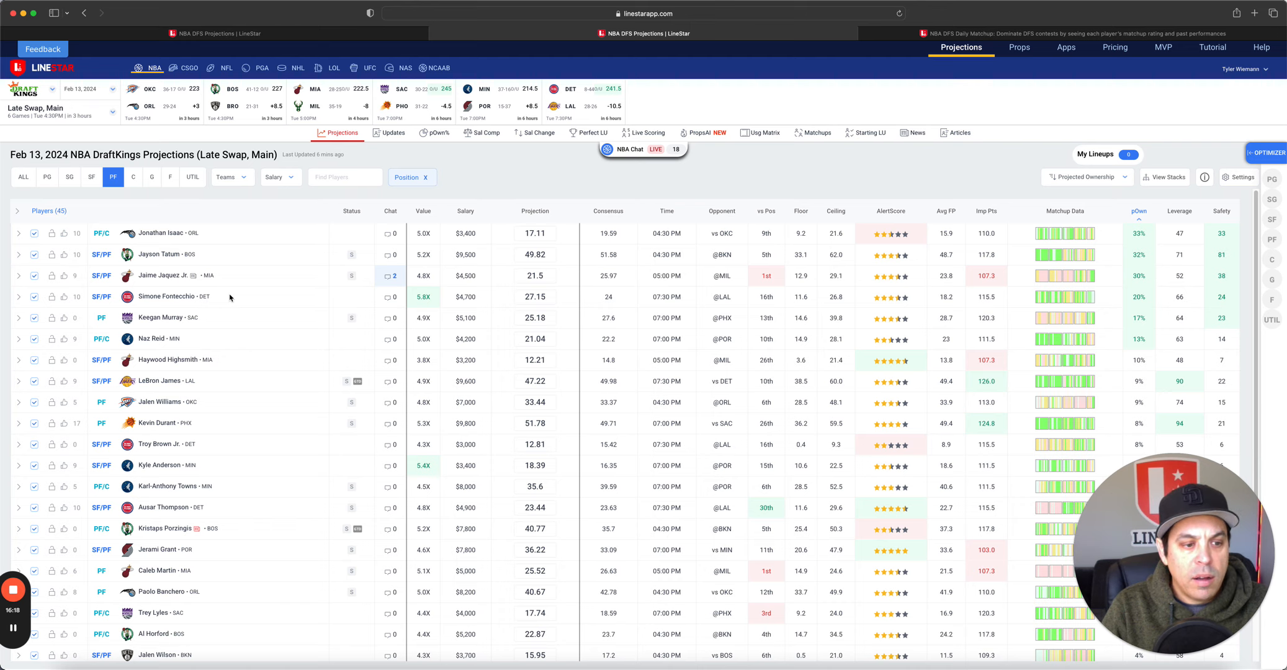
- Review Simone Fontecchio's player card, then switch to the PF Matchups grid
click(165, 296)
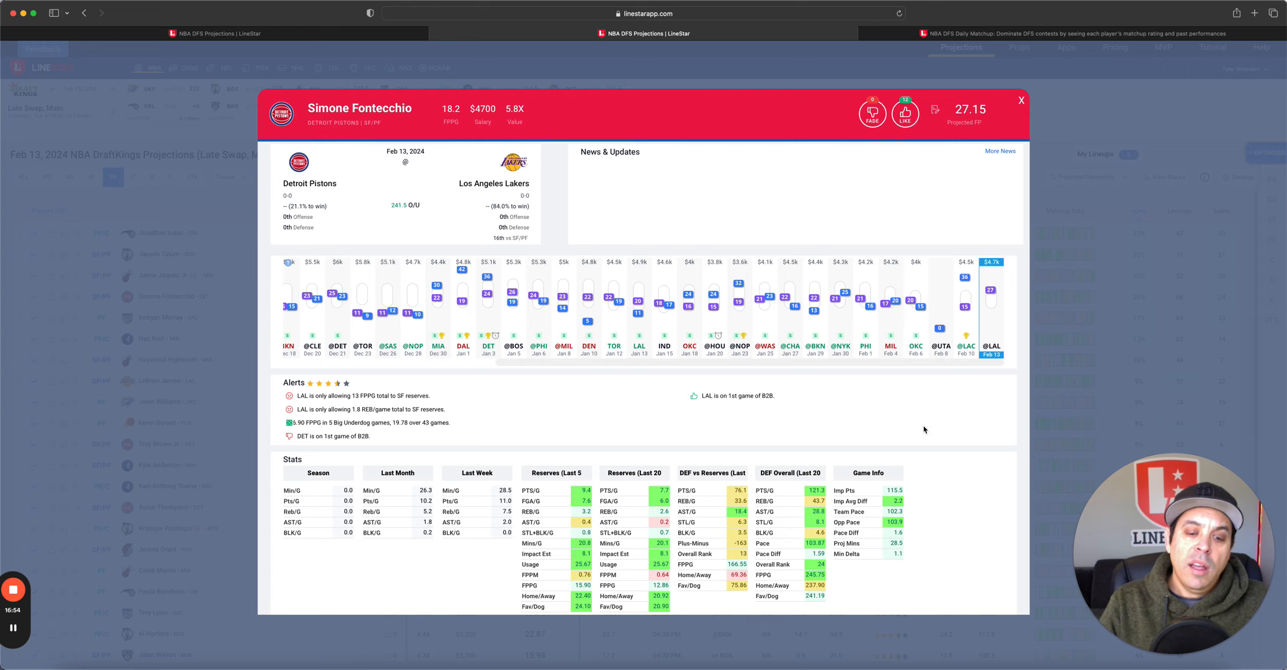
click(1021, 100)
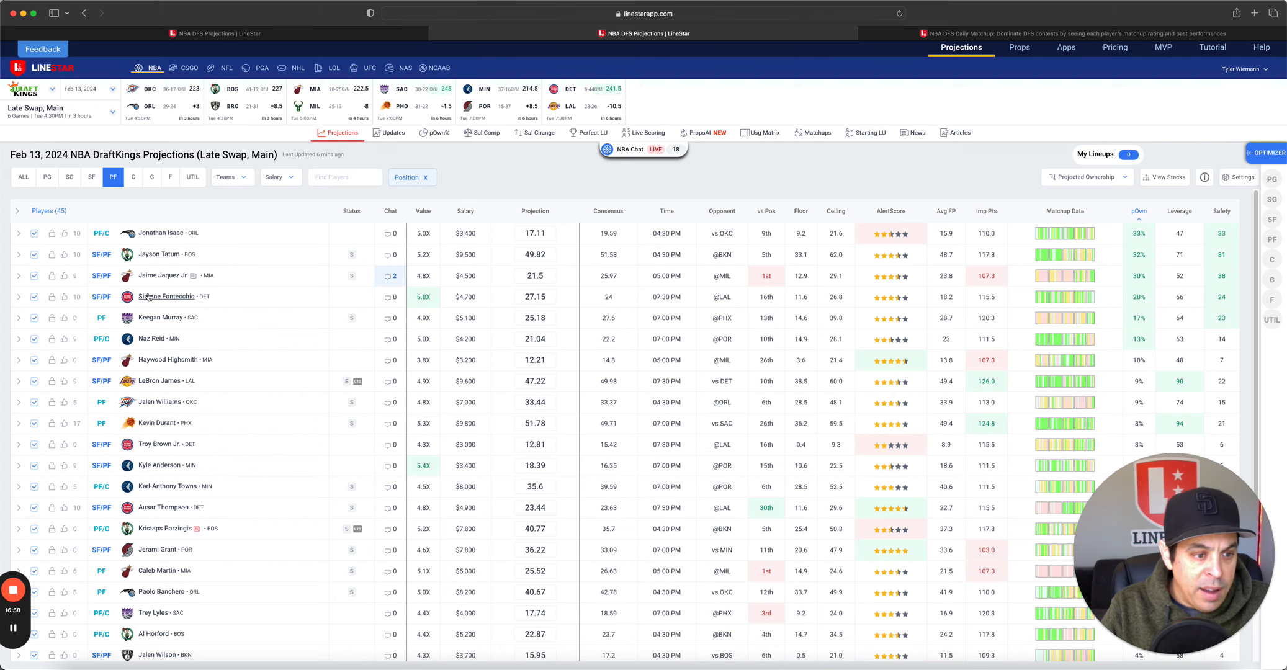
key(ctrl+Tab)
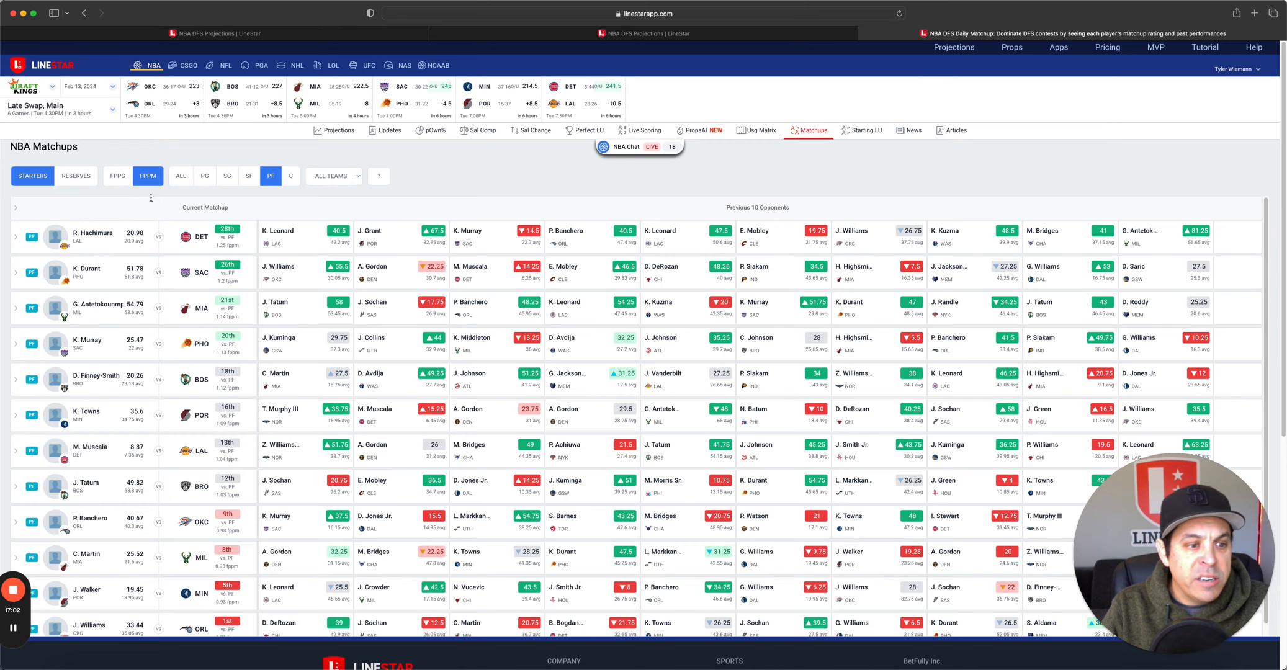
- Review Giannis Antetokounmpo's player card, then return to the FanDuel Main projections
click(101, 305)
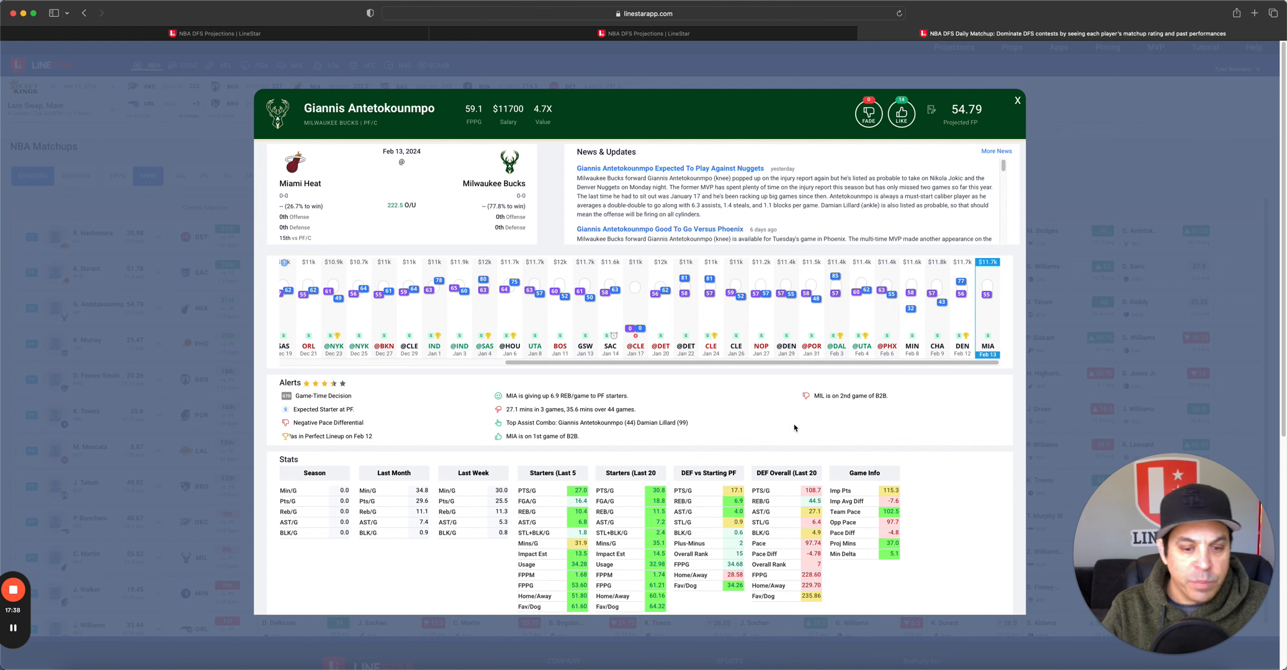
key(Escape)
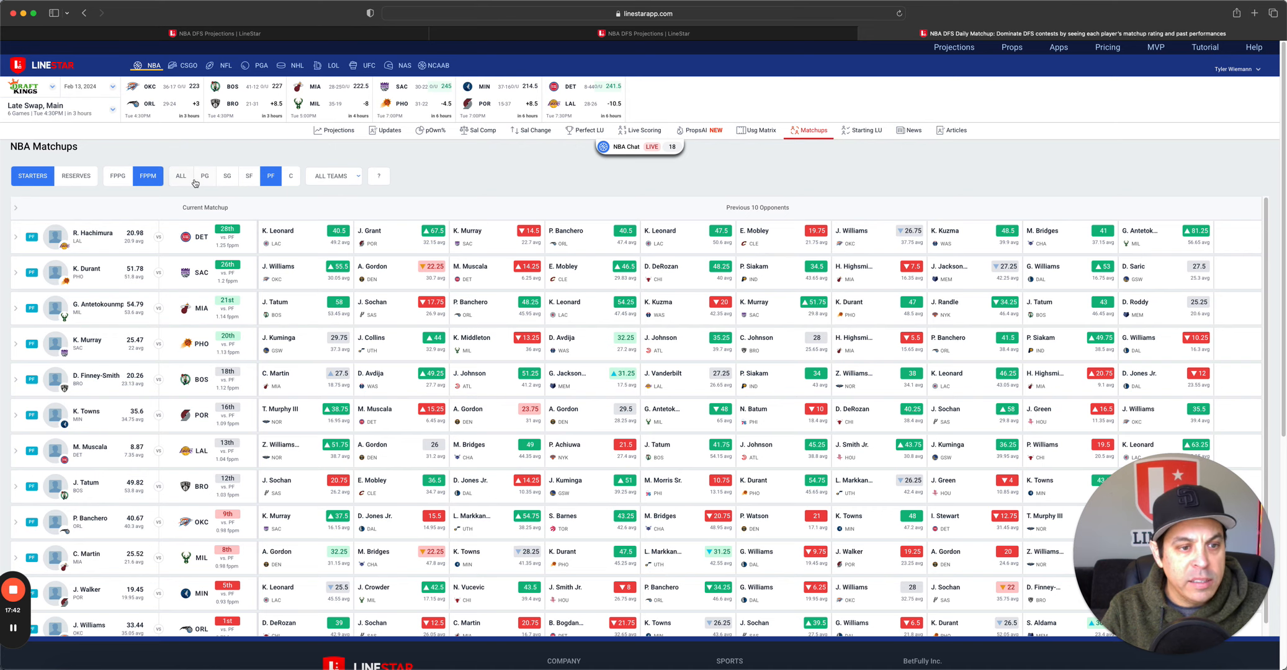
click(216, 34)
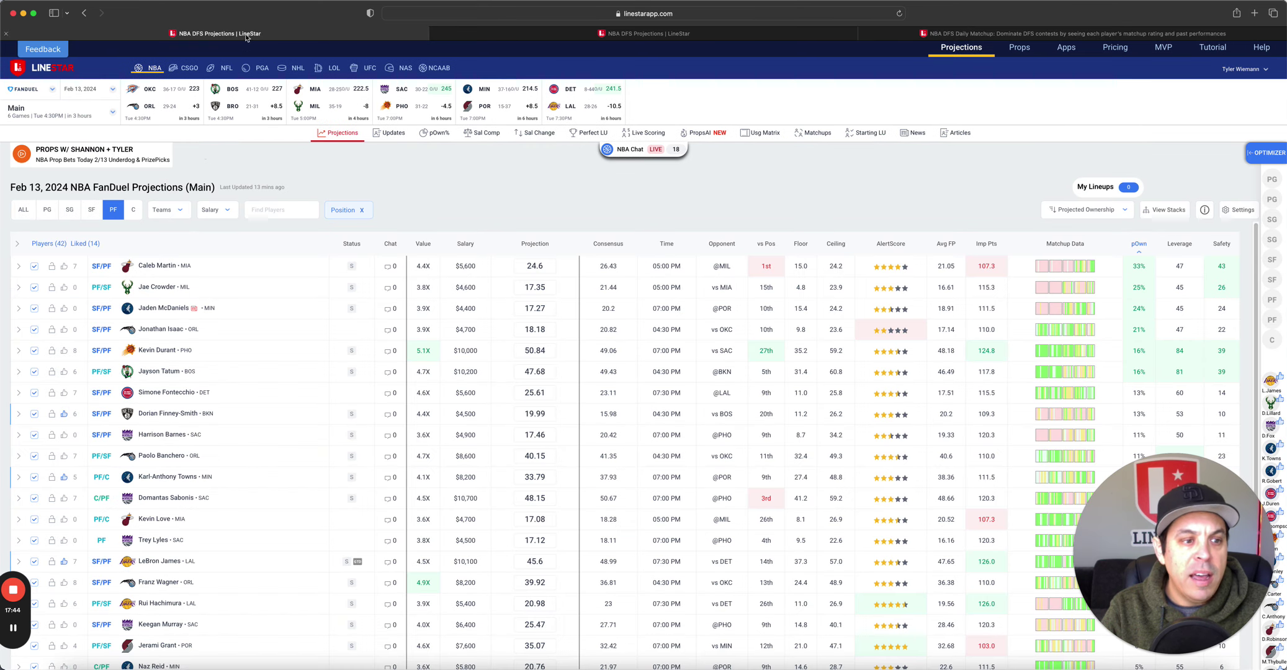
- Filter FanDuel Main projections to centers and review Luke Kornet's player card
click(133, 210)
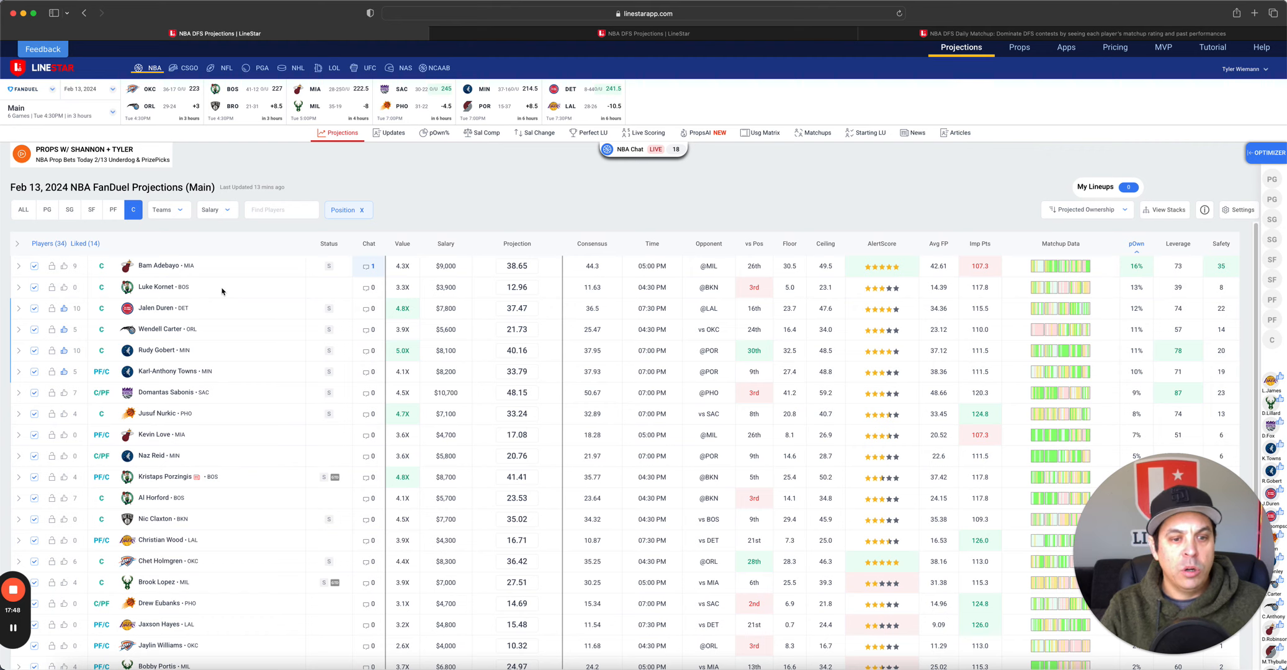
click(157, 287)
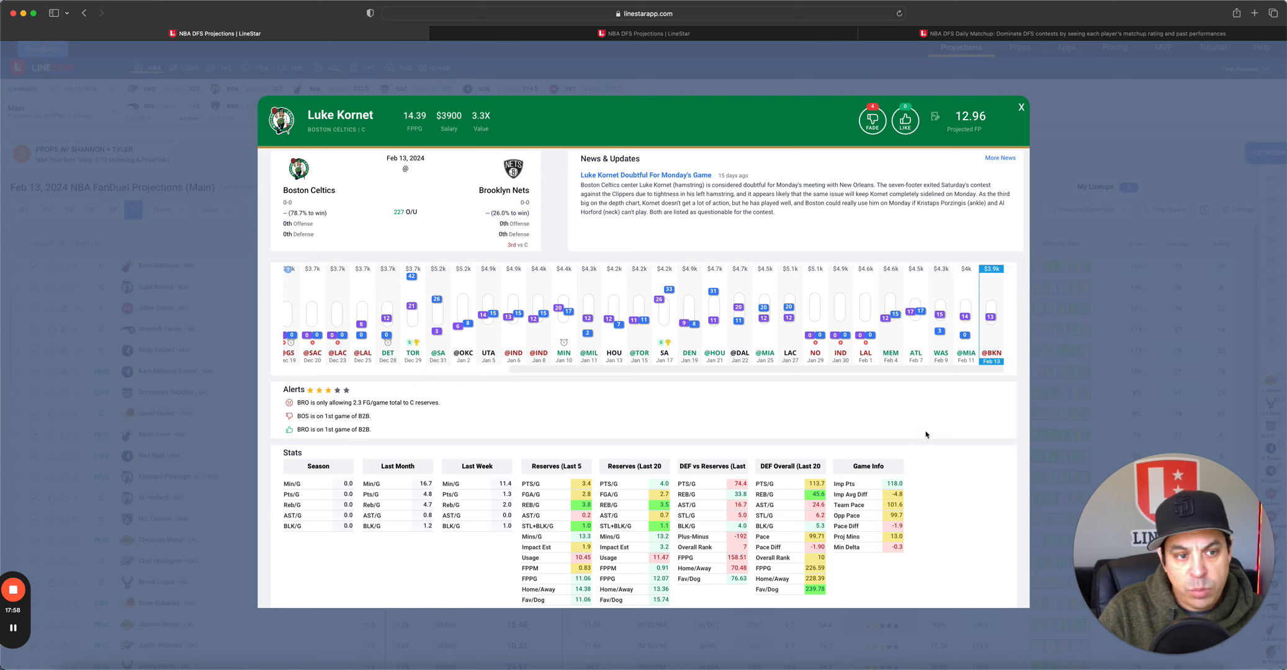
click(1022, 106)
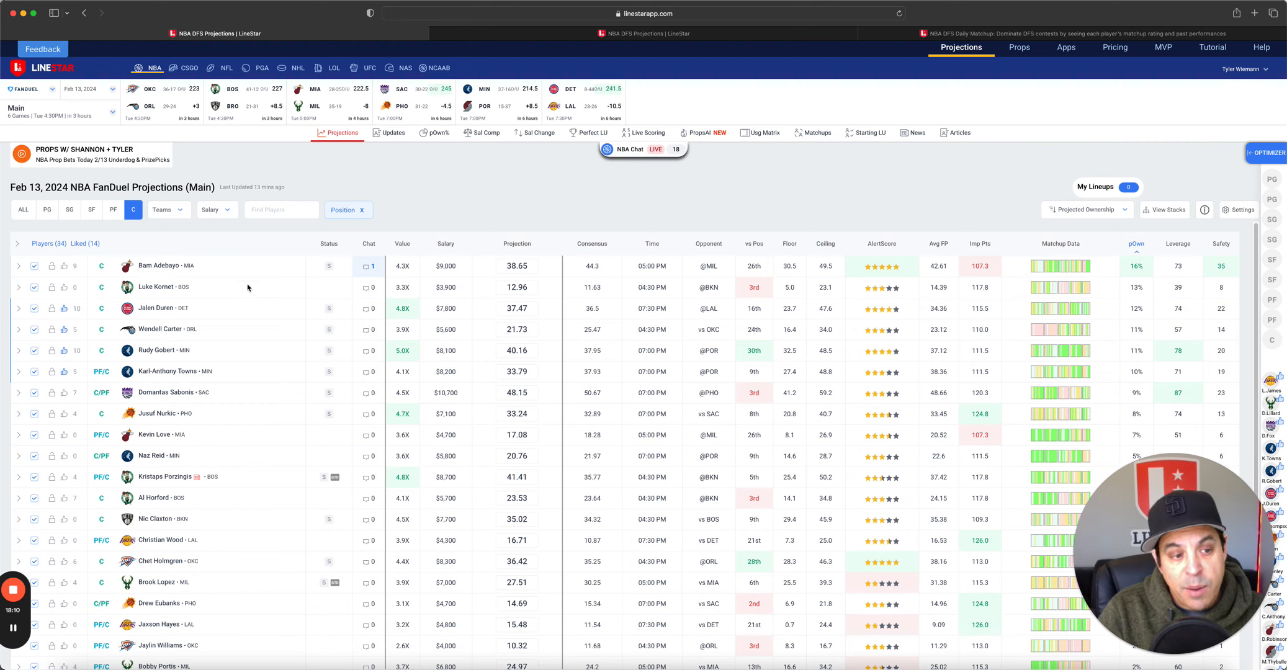
- Review Jalen Duren's player card, then bring up Wendell Carter Jr.'s card
click(166, 310)
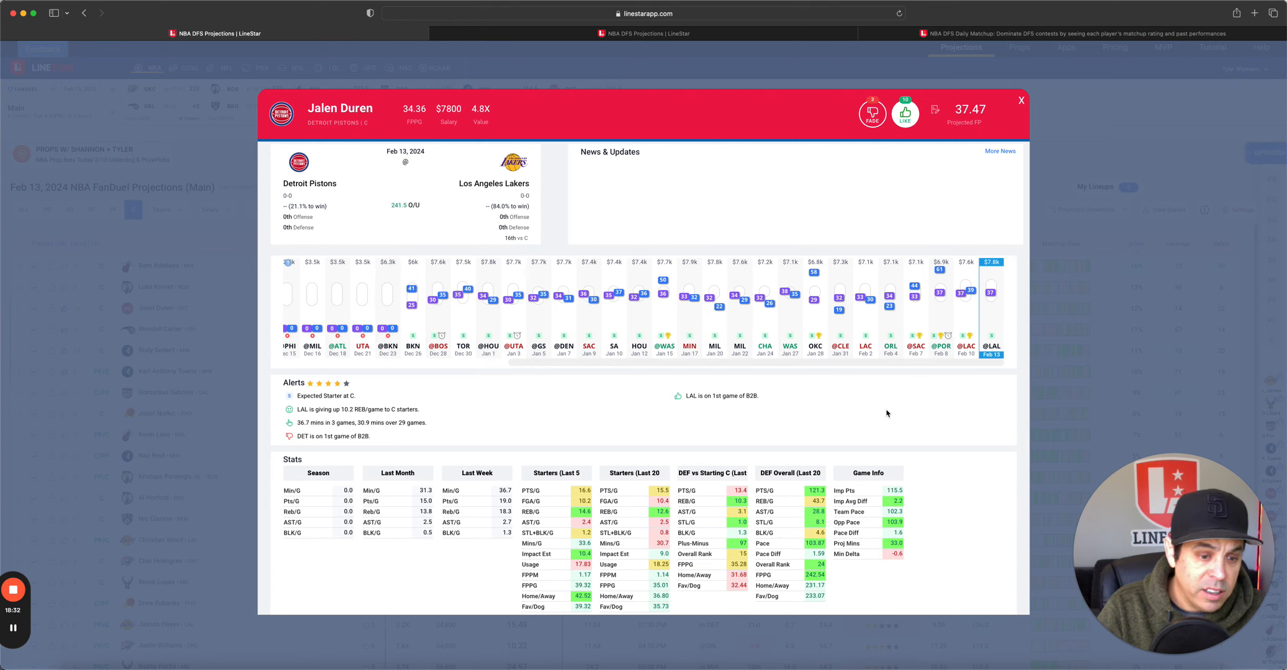
click(1021, 101)
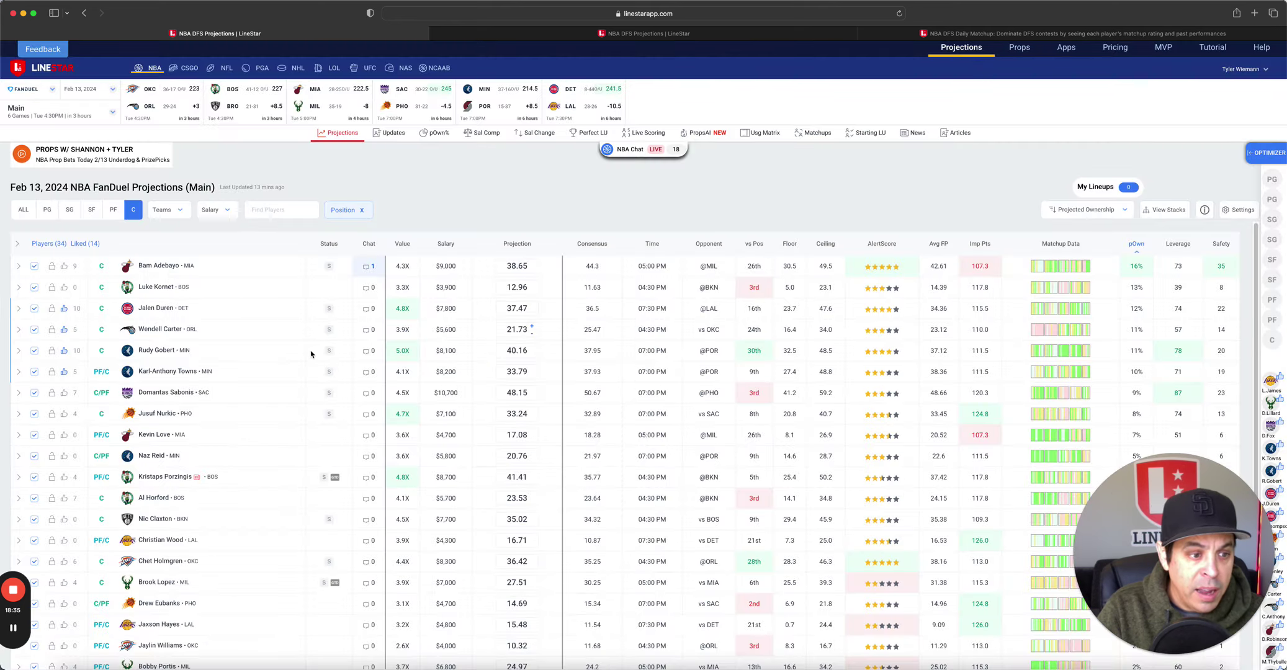
click(161, 330)
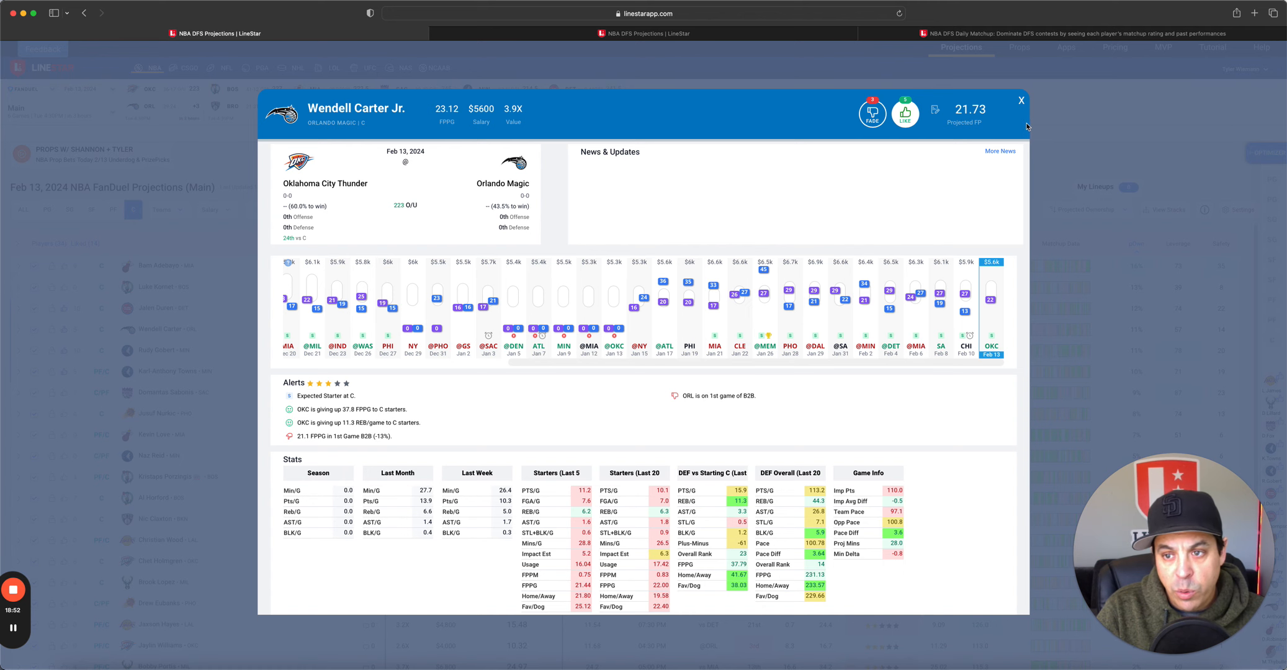
- Finish with Wendell Carter Jr.'s card and review Rudy Gobert's player card
click(1022, 100)
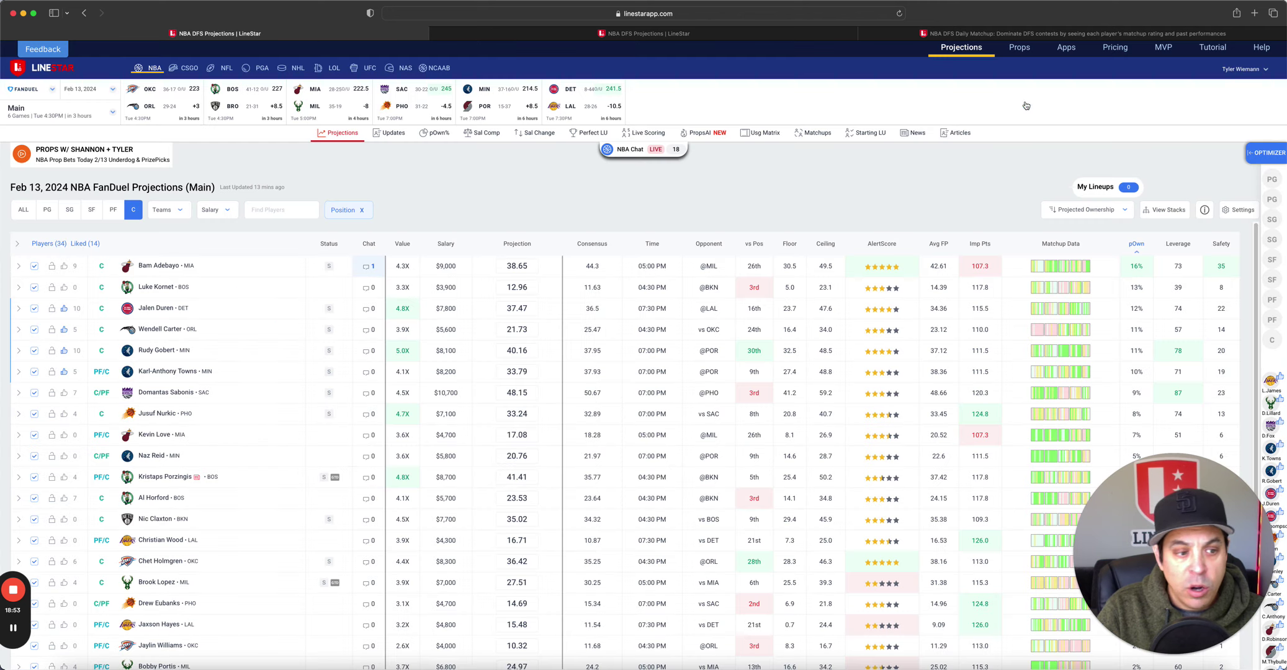
click(157, 350)
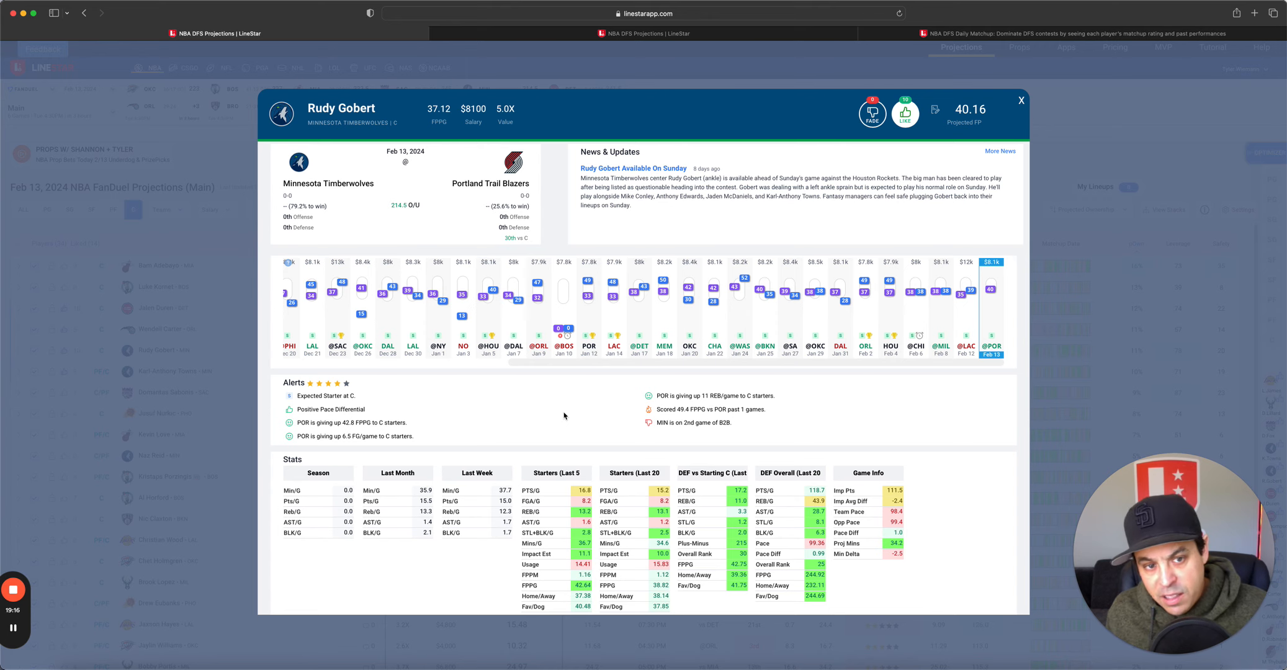
mouse_move(815, 312)
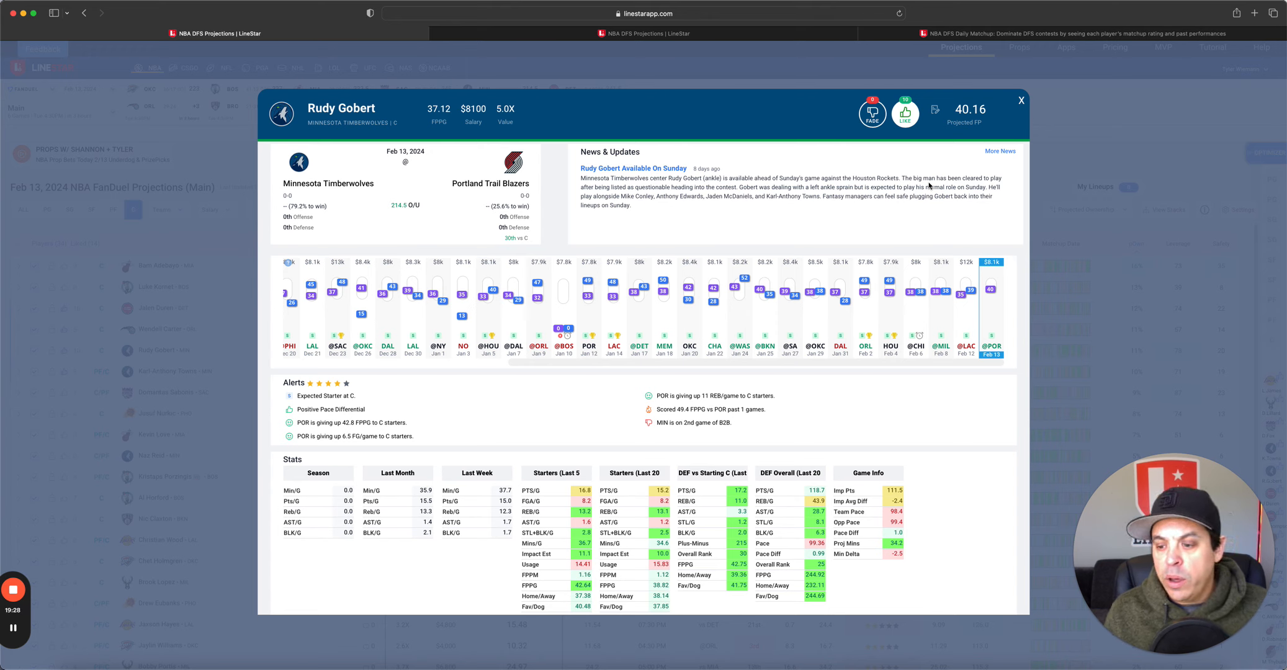
click(1020, 98)
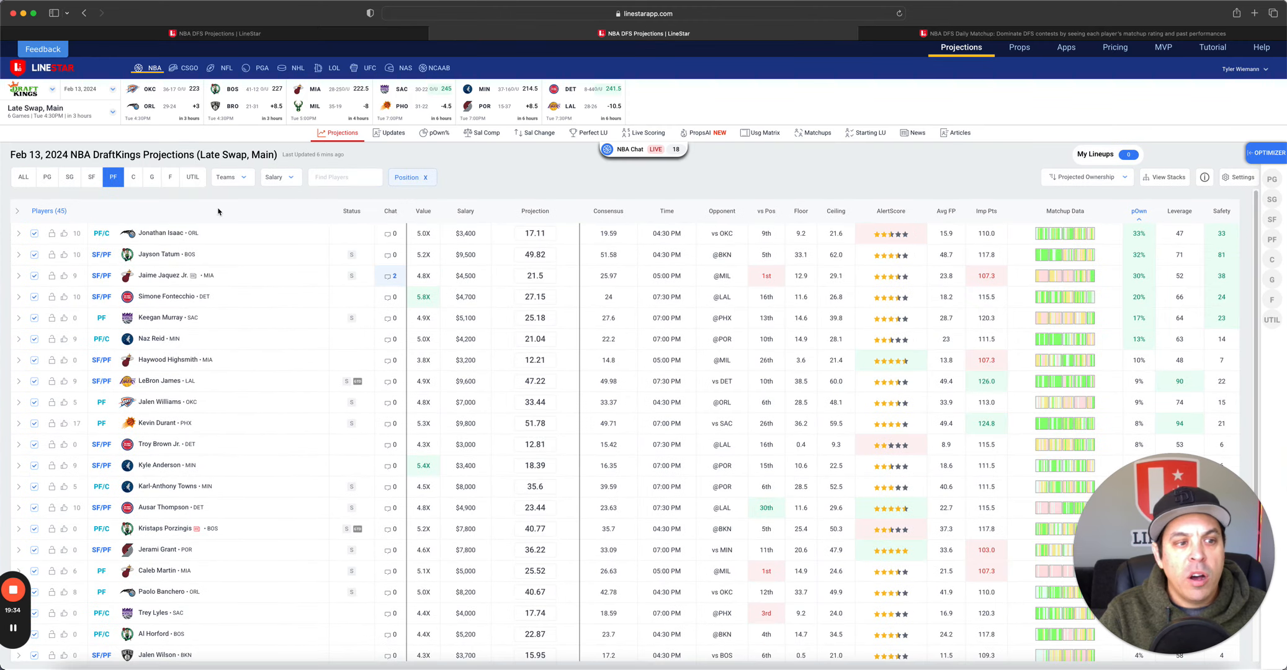
- Filter DraftKings Late Swap to centers and review Jonathan Isaac's player card
click(131, 177)
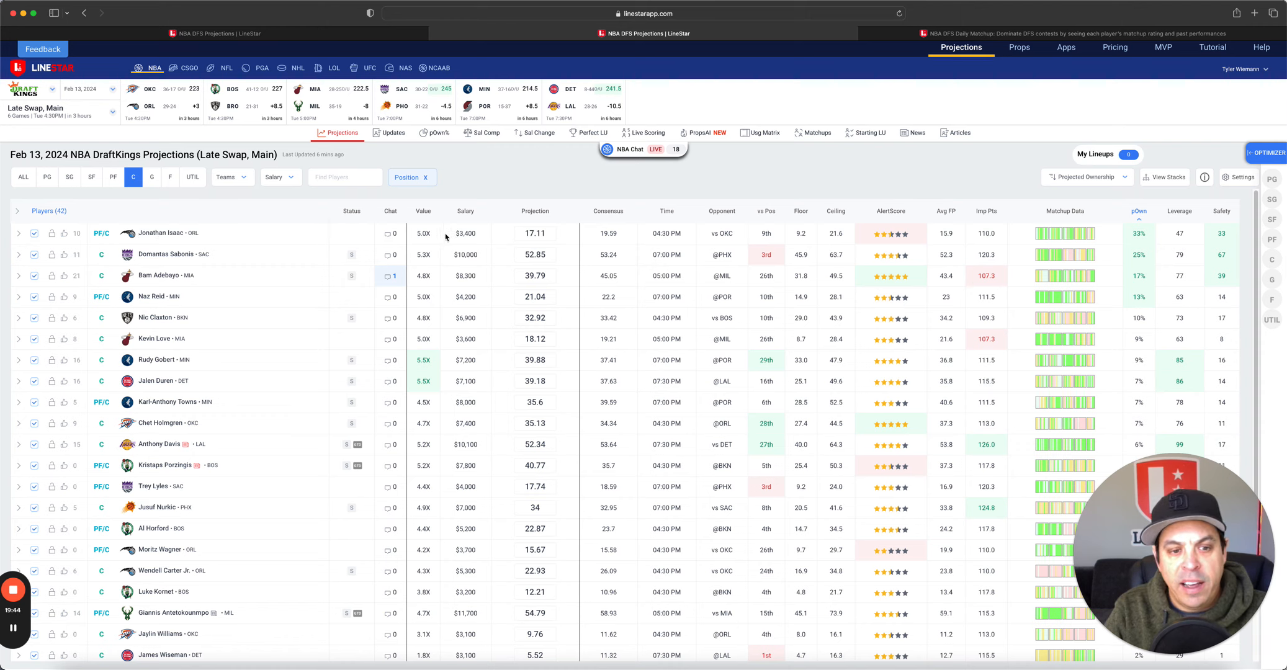
drag(449, 233, 478, 234)
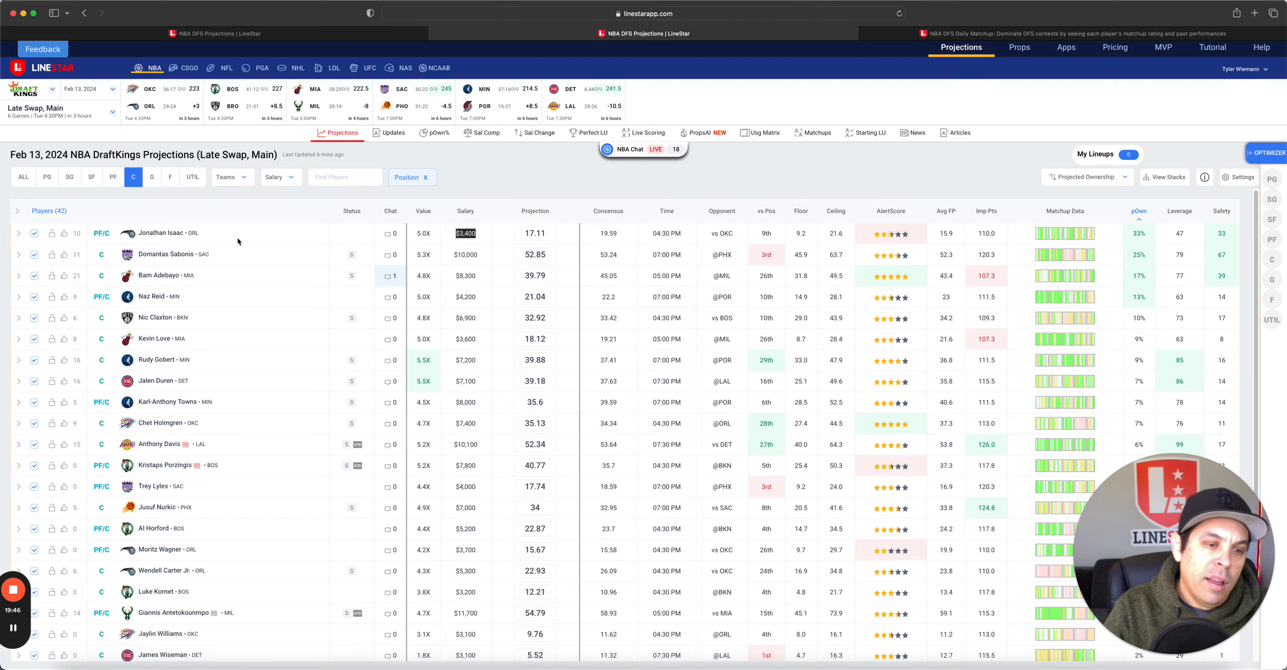
click(160, 233)
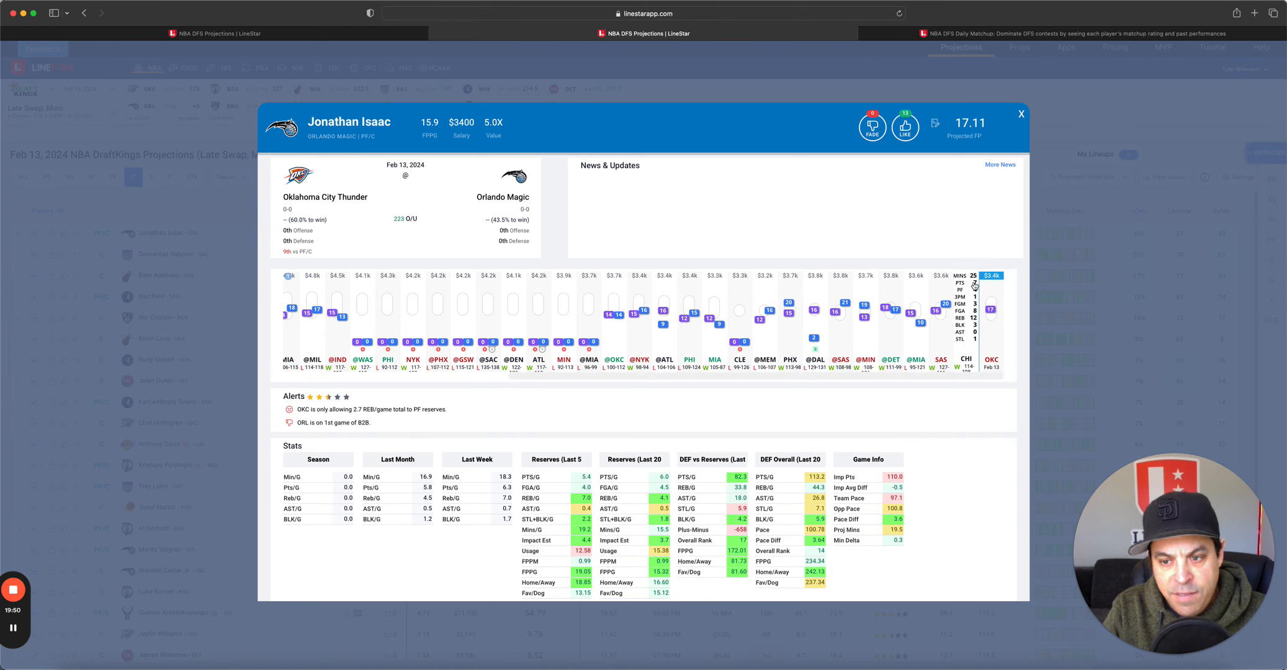
mouse_move(978, 288)
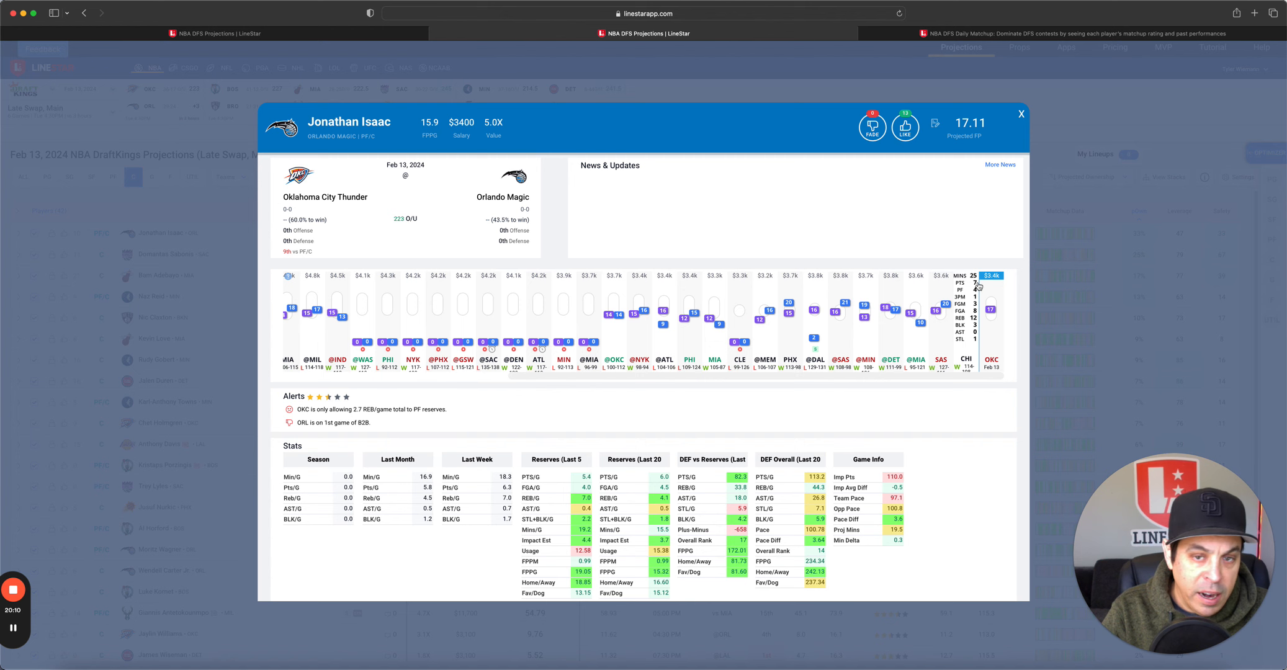
click(1021, 115)
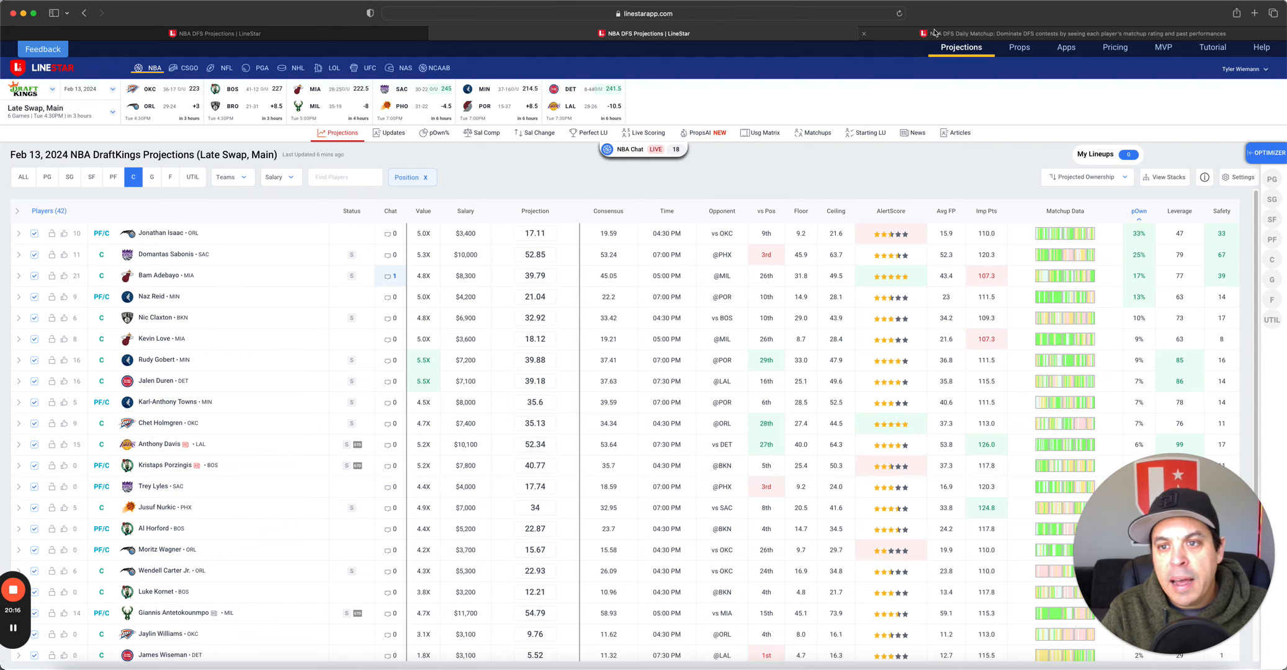
click(549, 35)
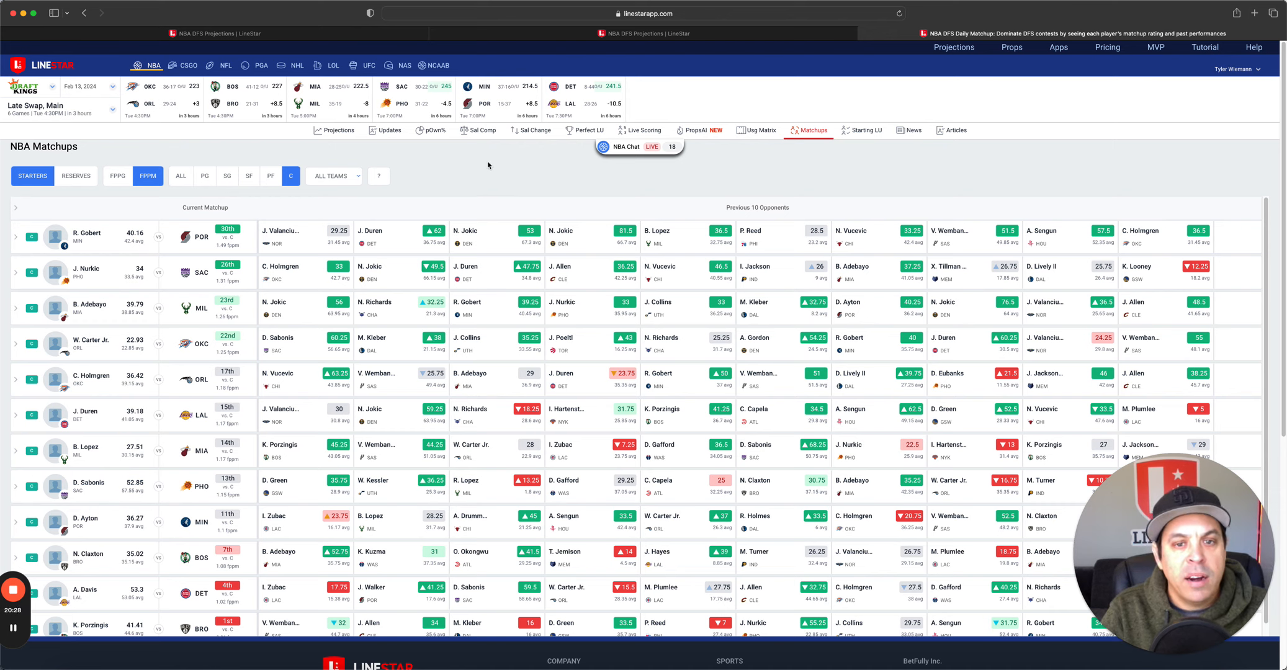
- Open the LineStar pricing page from the top navigation
click(1106, 47)
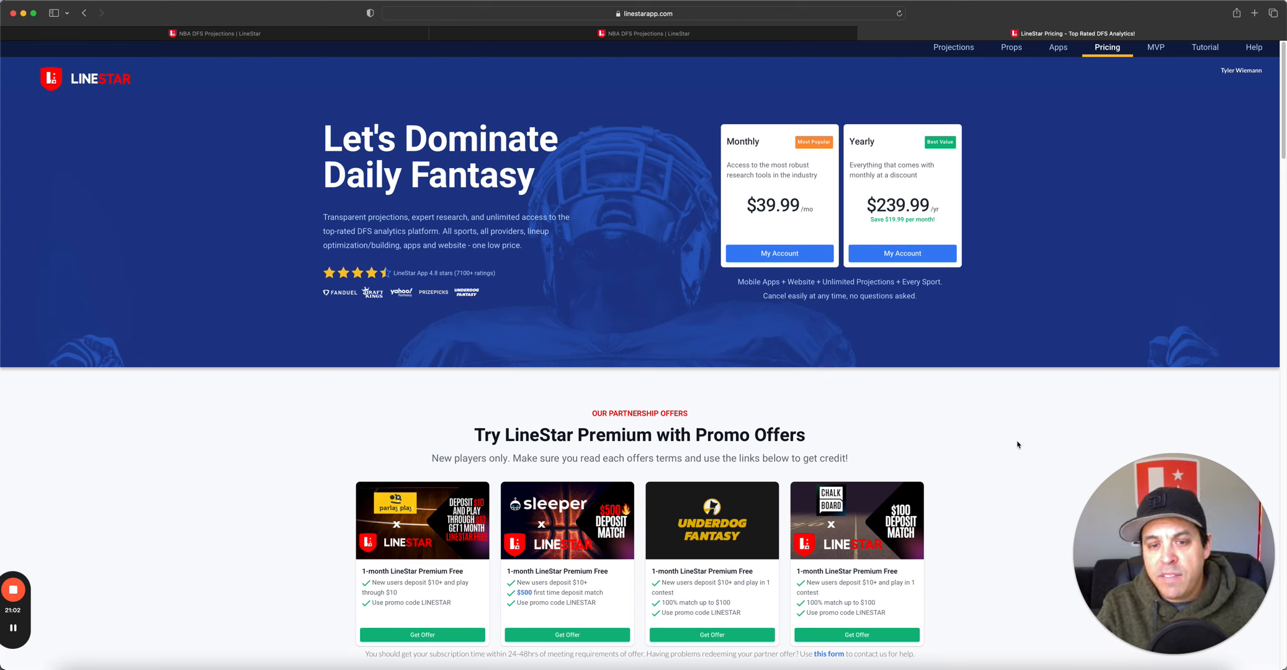
- Look over the monthly $39.99 and yearly $239.99 plans and promo offers
drag(695, 315, 631, 320)
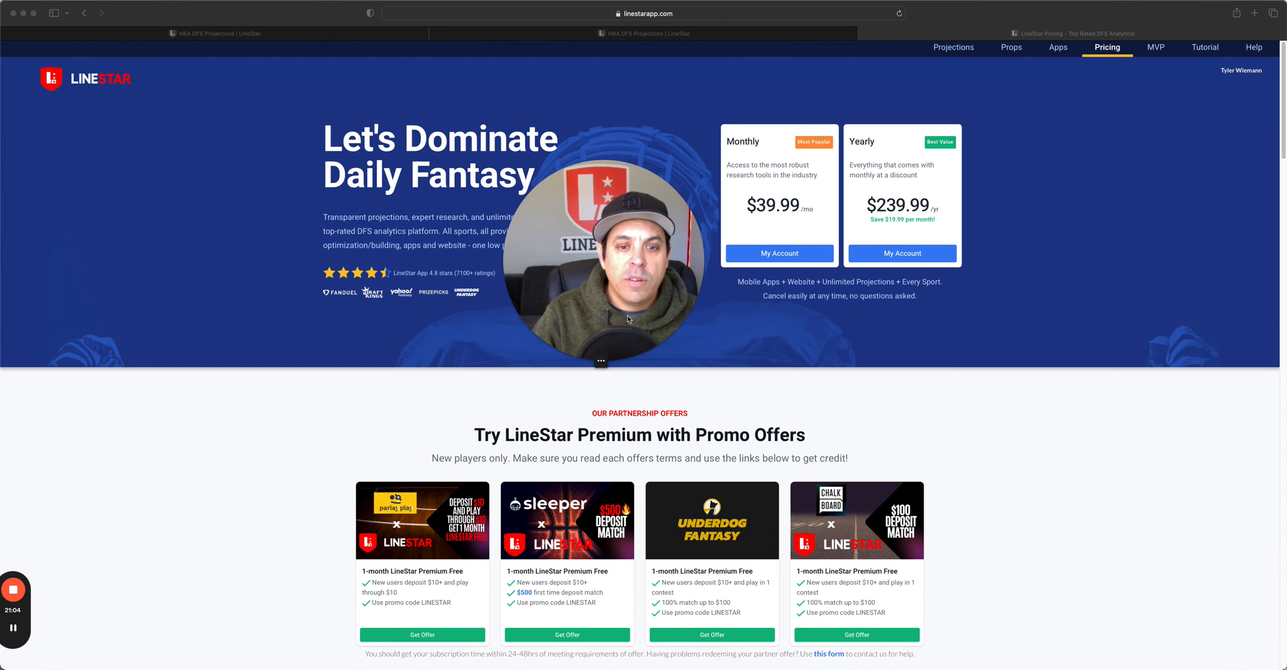